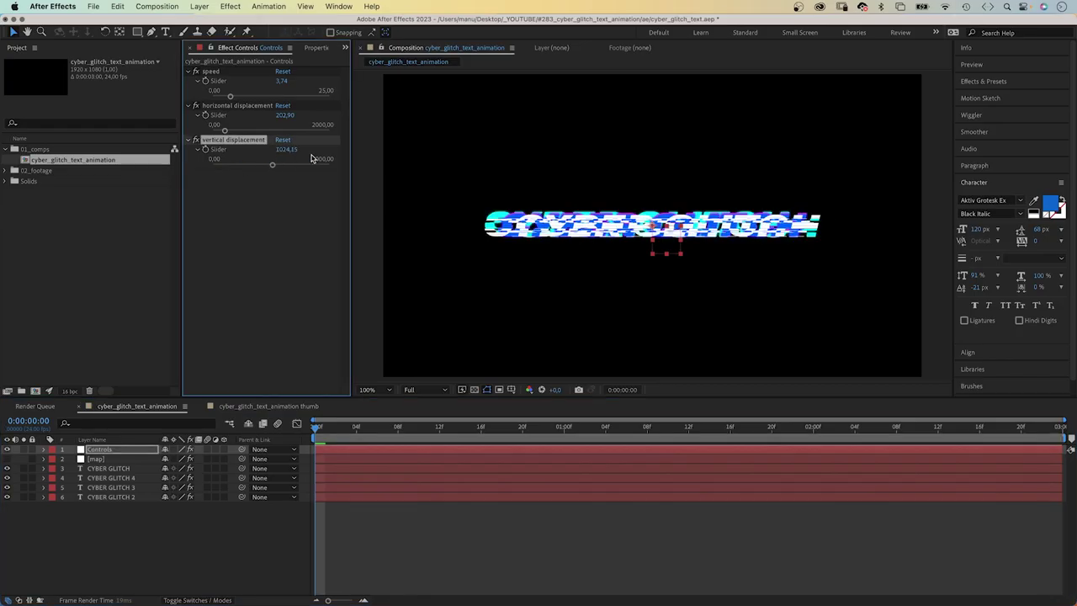
Step: On the Controls layer, set horizontal displacement to about 1014 and vertical displacement to 0
left_click(314, 130)
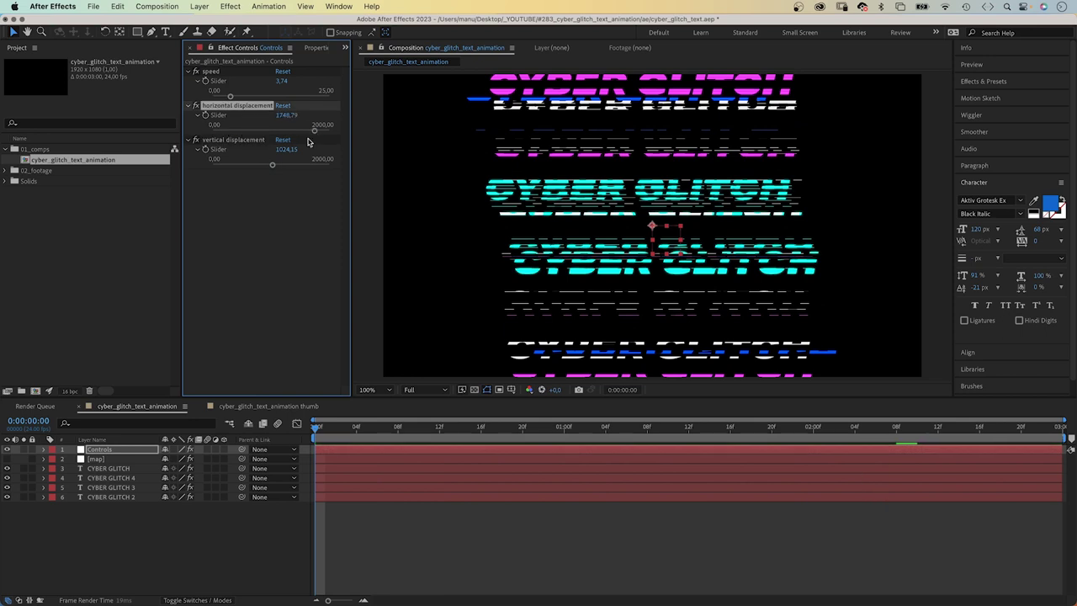
left_click_drag(272, 164, 202, 172)
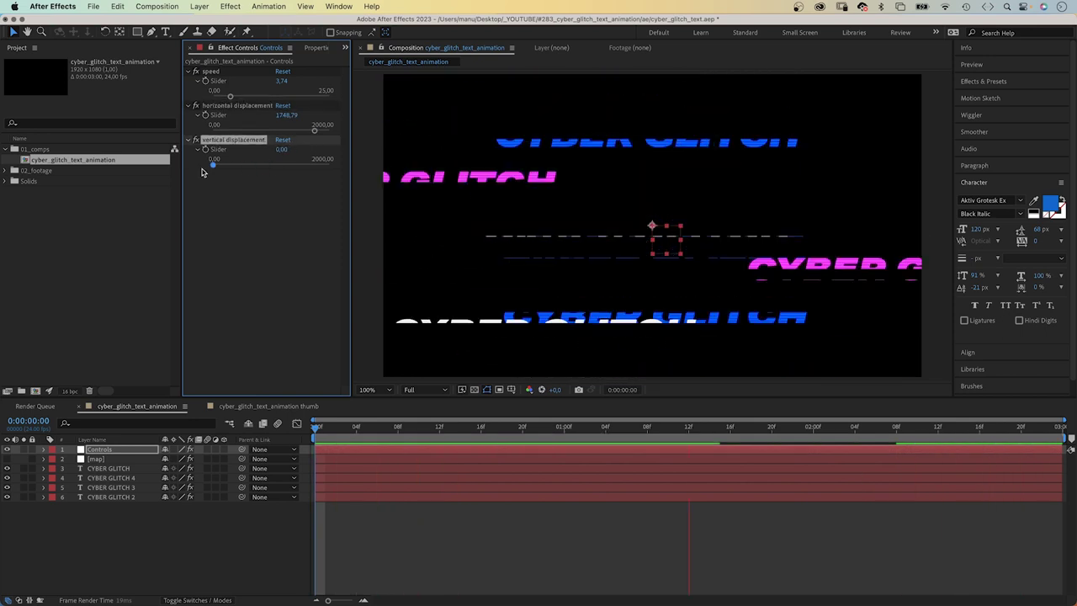
left_click(272, 131)
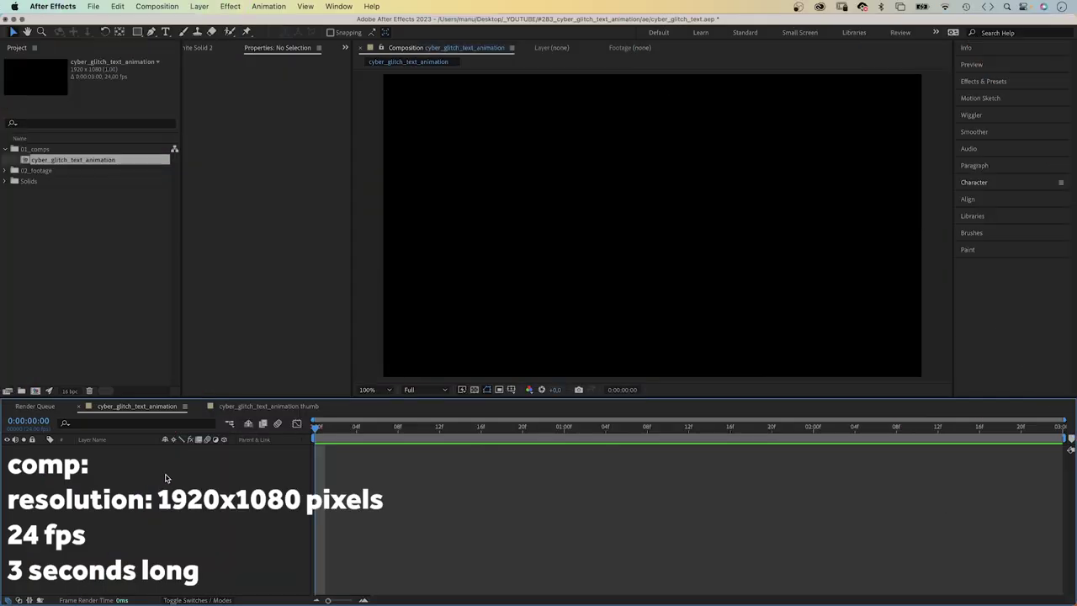
Step: Create a text layer reading 'CYBER GLITCH' in the composition
left_click(164, 31)
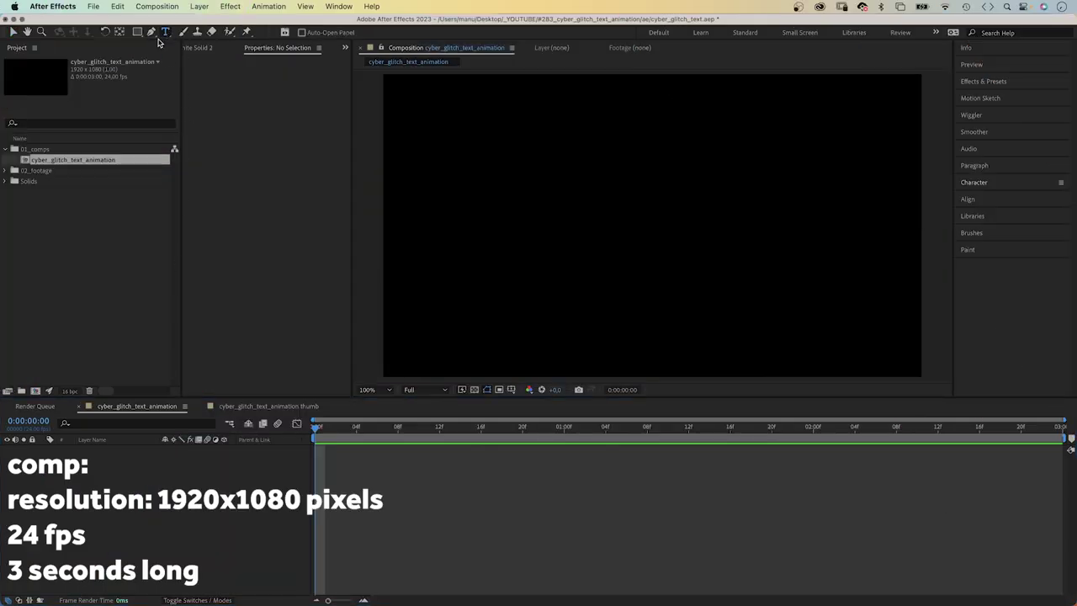
left_click(561, 243)
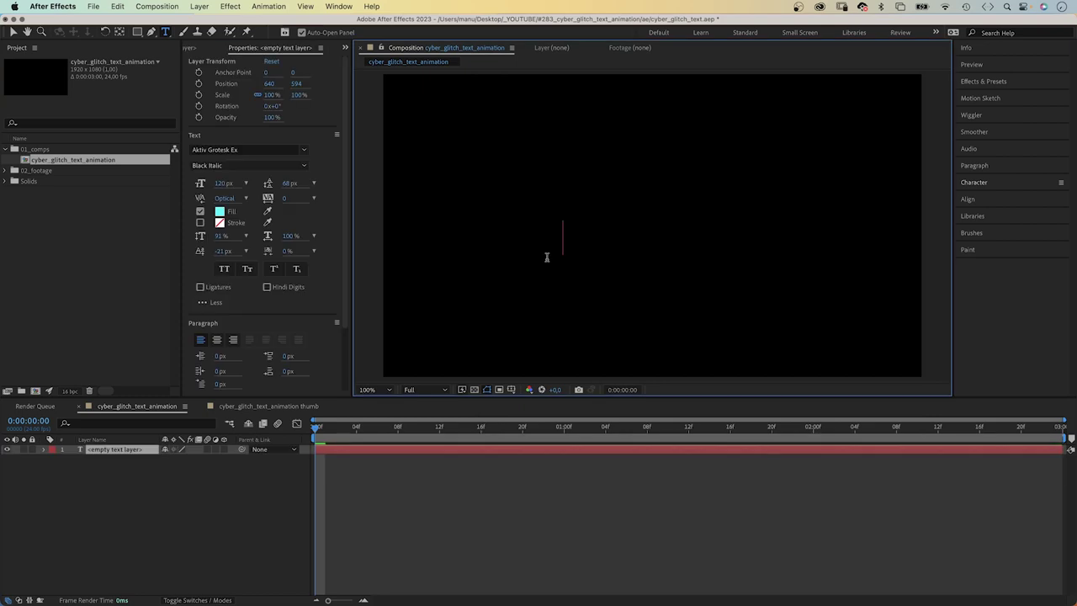
type("CYBE")
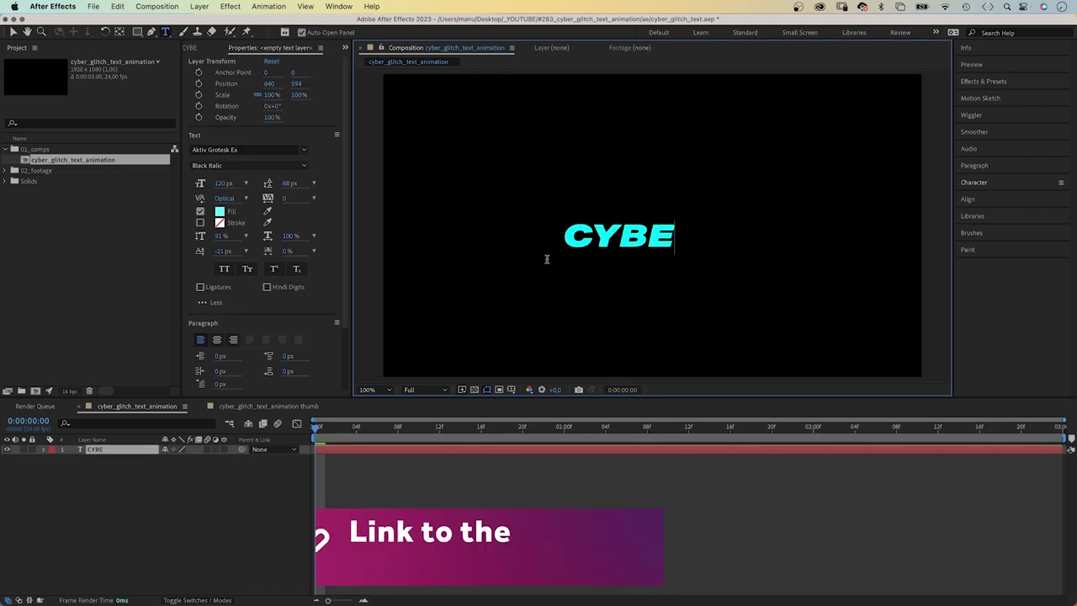
type("R GLITCH")
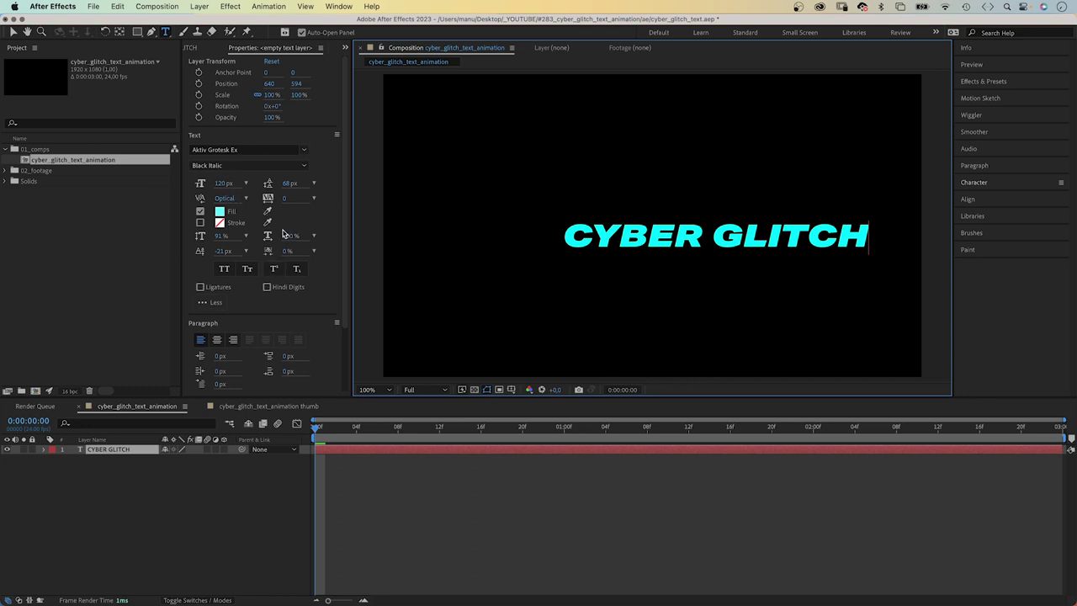
left_click(14, 32)
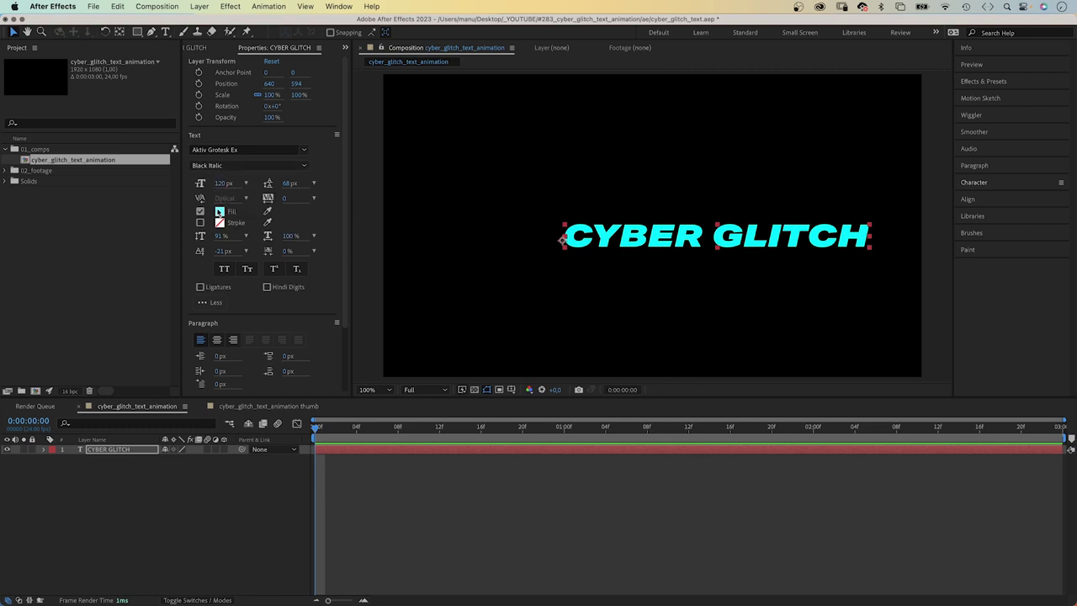
Step: Change the text fill colour from cyan to white (FFFFFF)
left_click(218, 212)
left_click_drag(405, 235, 411, 209)
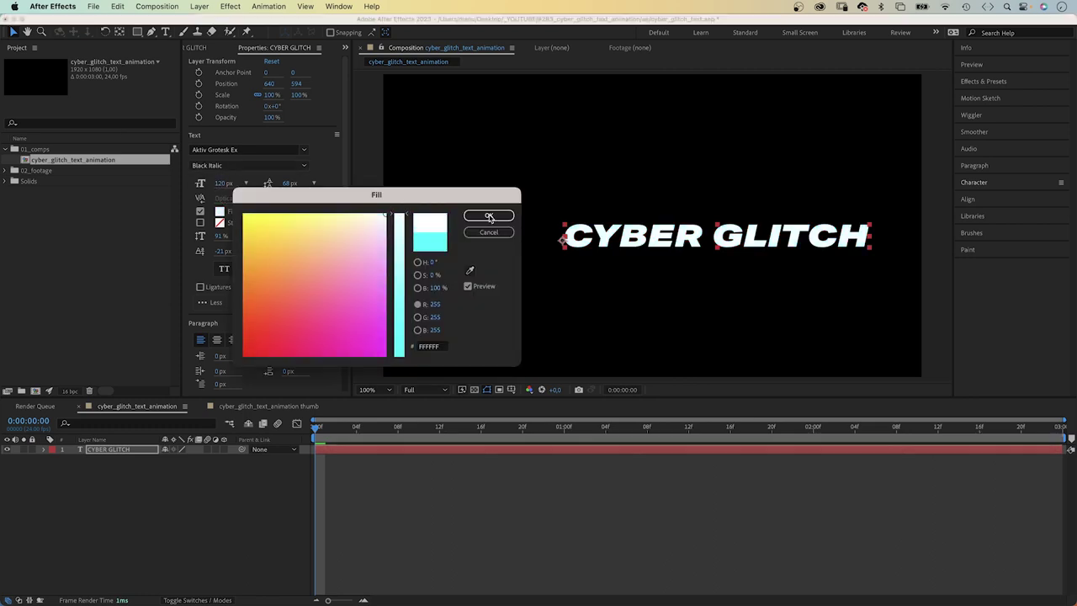
left_click(489, 216)
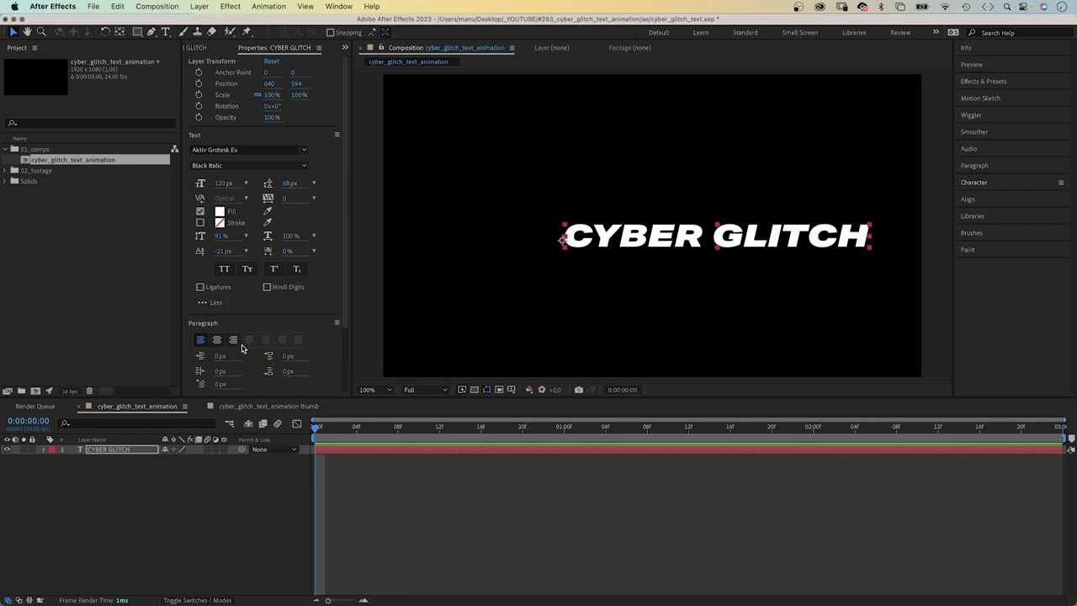
Step: Centre-justify the CYBER GLITCH text and align it to the composition's horizontal and vertical centre
left_click(216, 340)
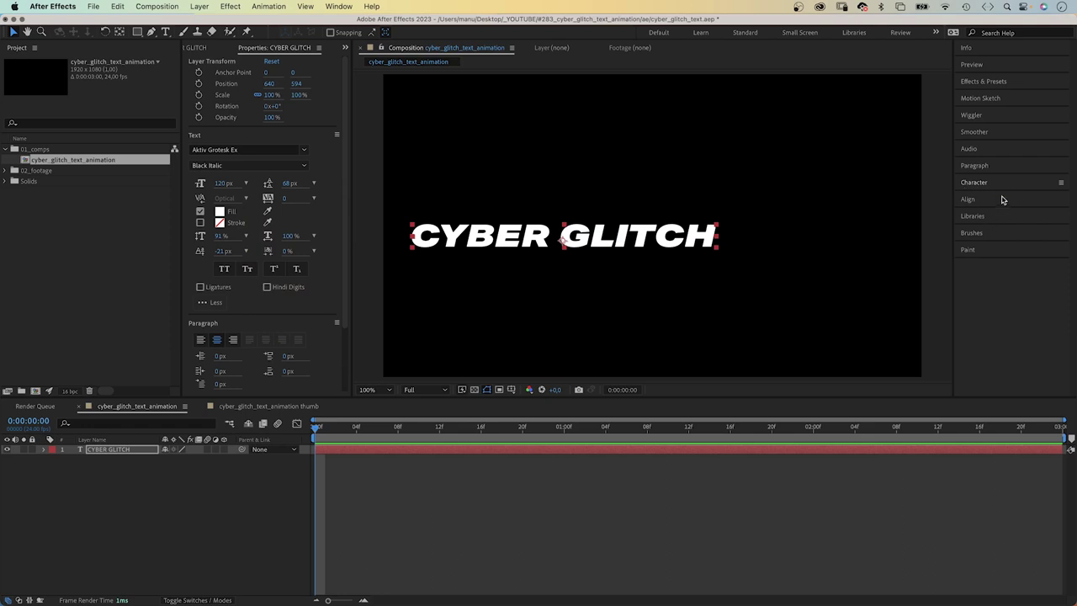
left_click(1002, 199)
left_click(984, 227)
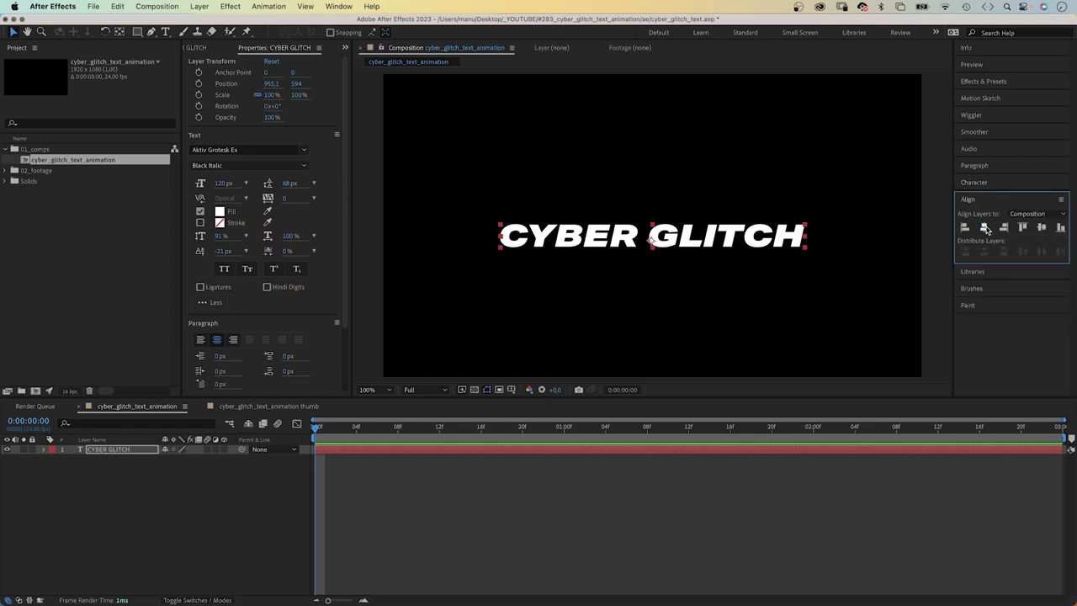
left_click(1041, 227)
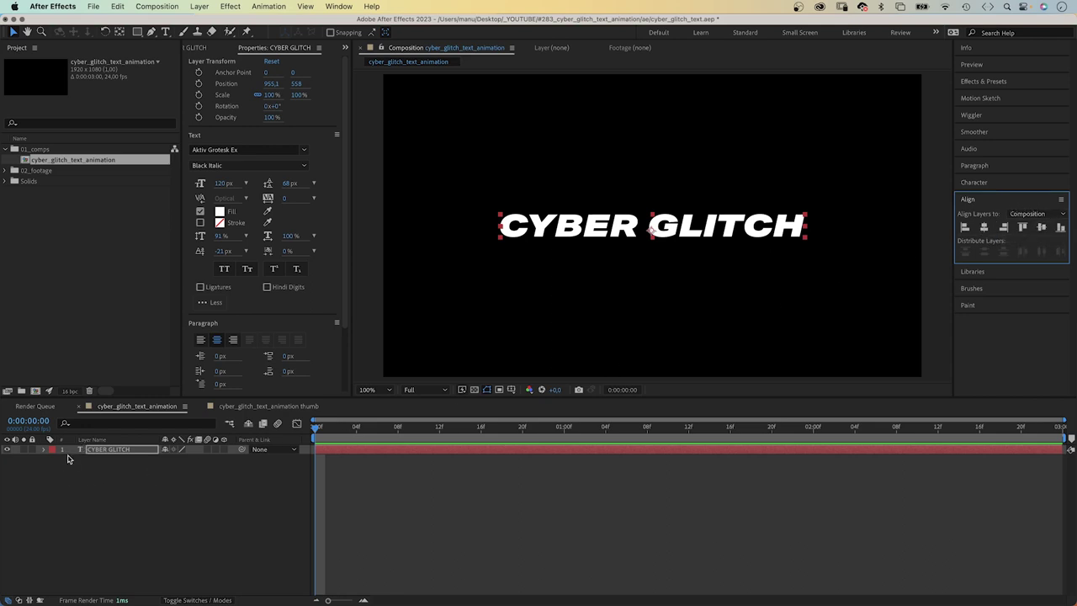
Step: Add an Opacity animator to the CYBER GLITCH text with Opacity set to 0%
left_click(45, 450)
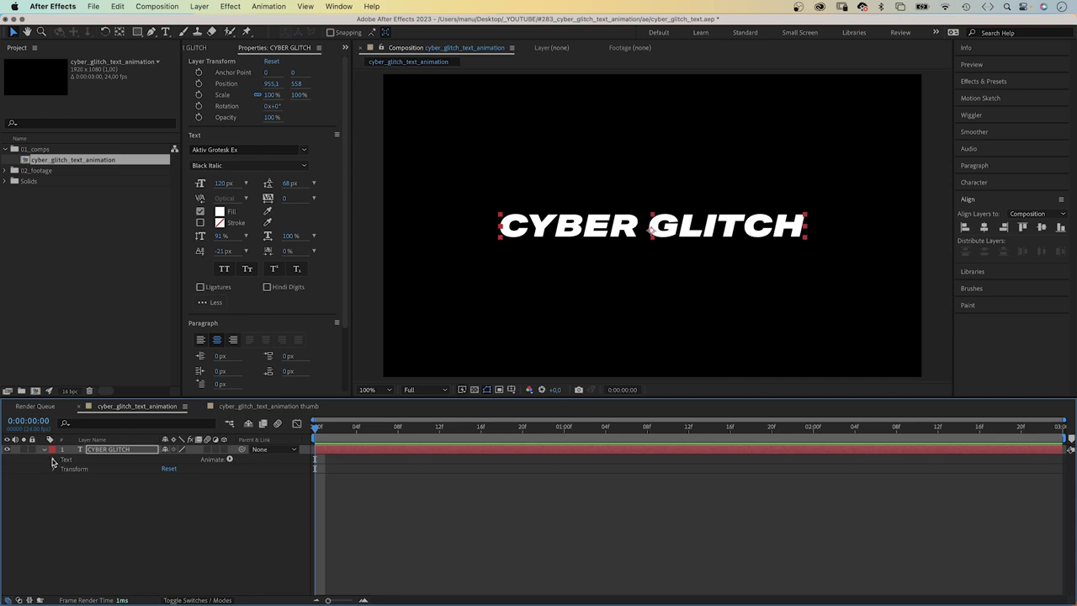
left_click(53, 460)
left_click(229, 460)
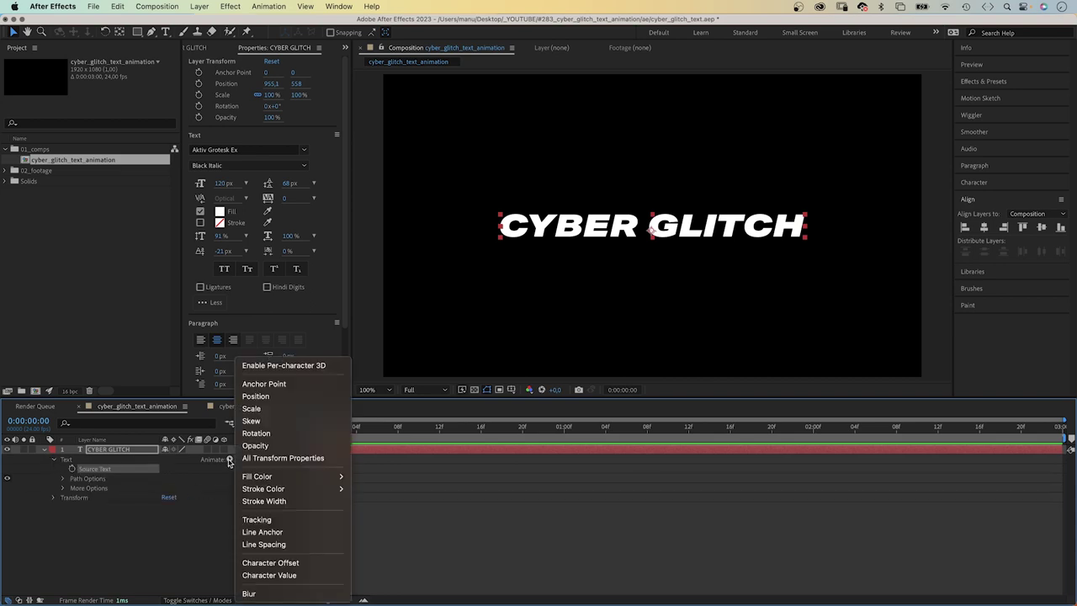
left_click(262, 446)
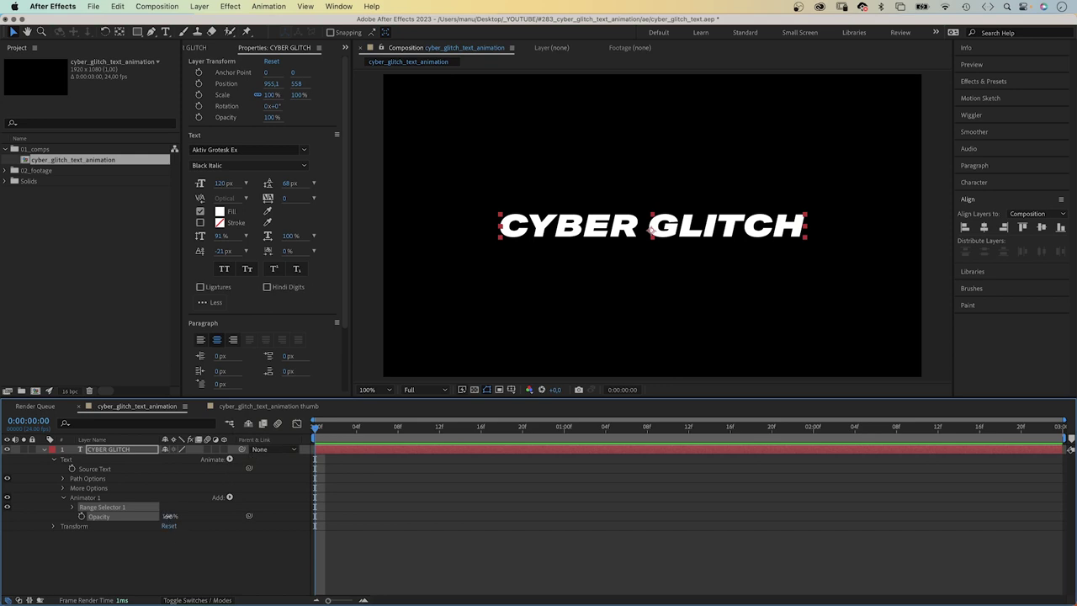
left_click(167, 515)
type("0")
key("Return")
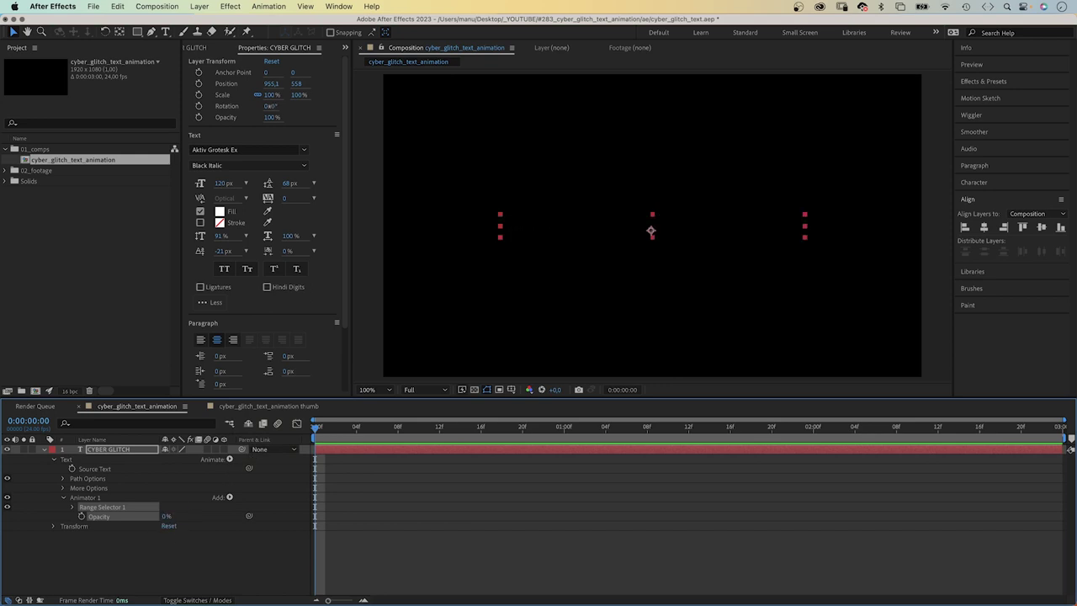
Step: Keyframe Range Selector Start from 0% at frame 0 to 100% at frame 10
left_click(73, 507)
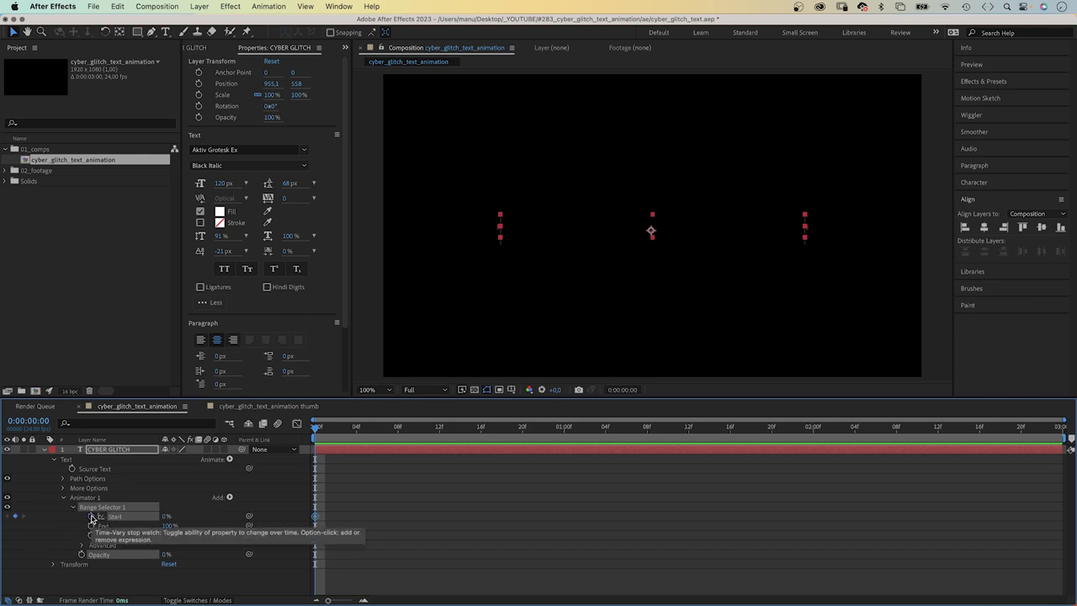
left_click(91, 517)
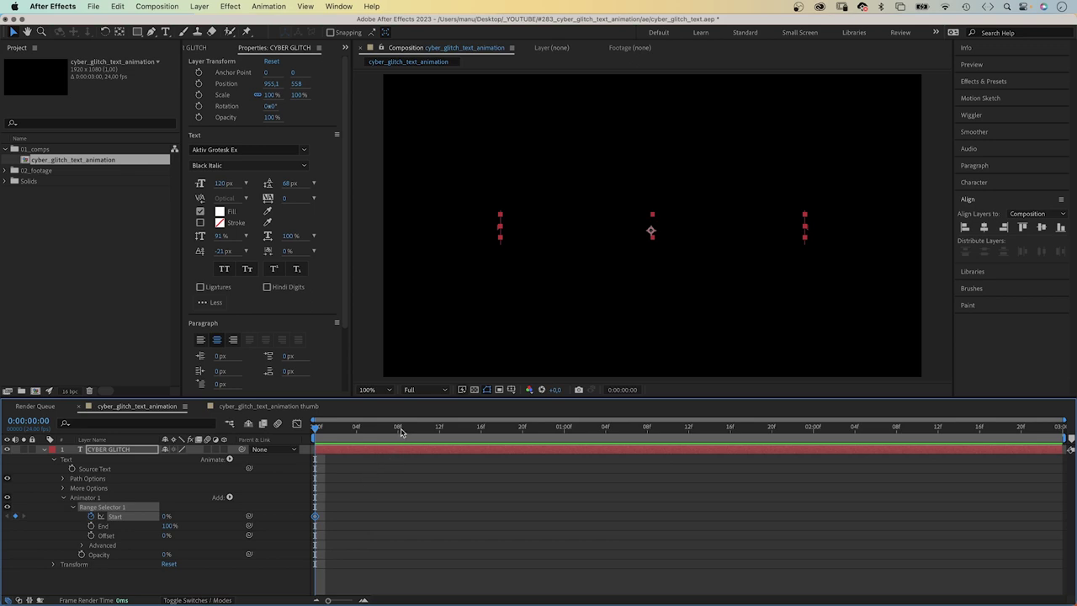
mouse_move(401, 431)
left_mouse_down()
mouse_move(429, 431)
mouse_move(420, 432)
left_mouse_up()
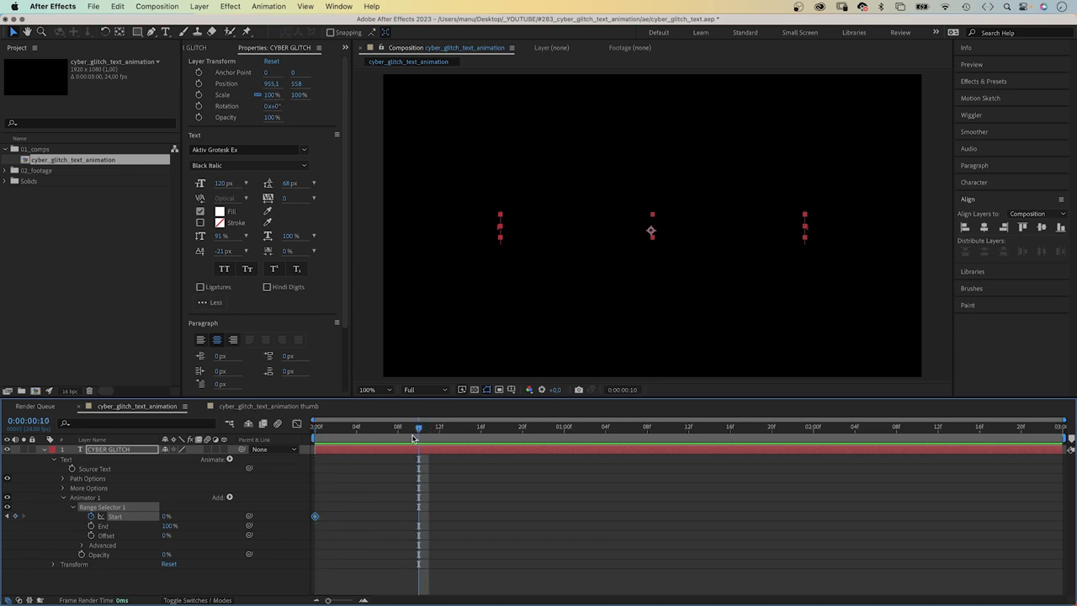
left_click(165, 516)
type("100")
key("Return")
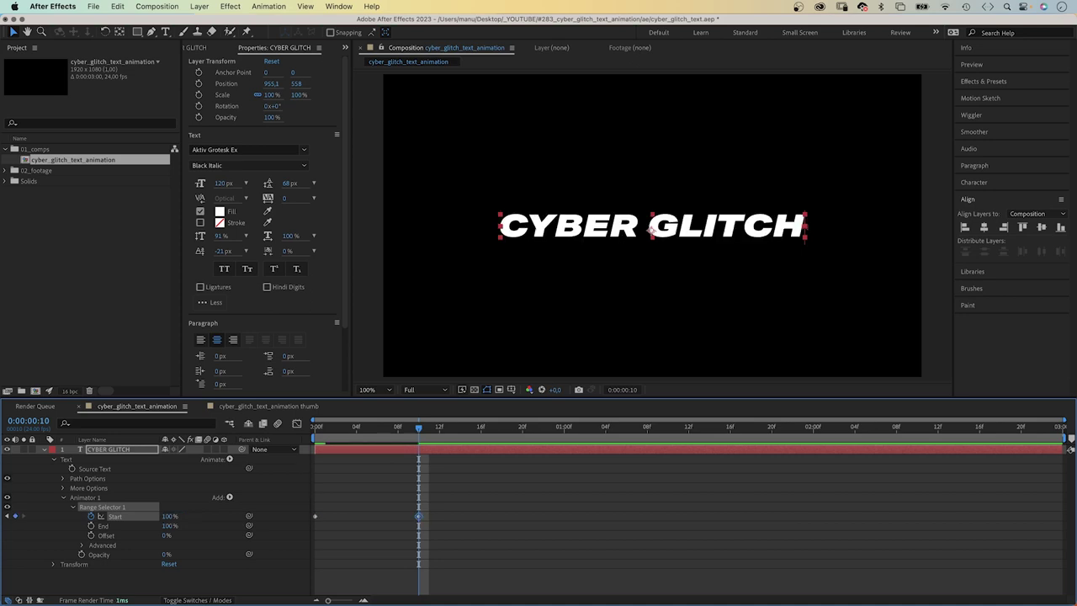
left_click_drag(420, 429, 356, 436)
Step: Set the range selector's Advanced Smoothness to 0% so letters pop on
left_click(83, 545)
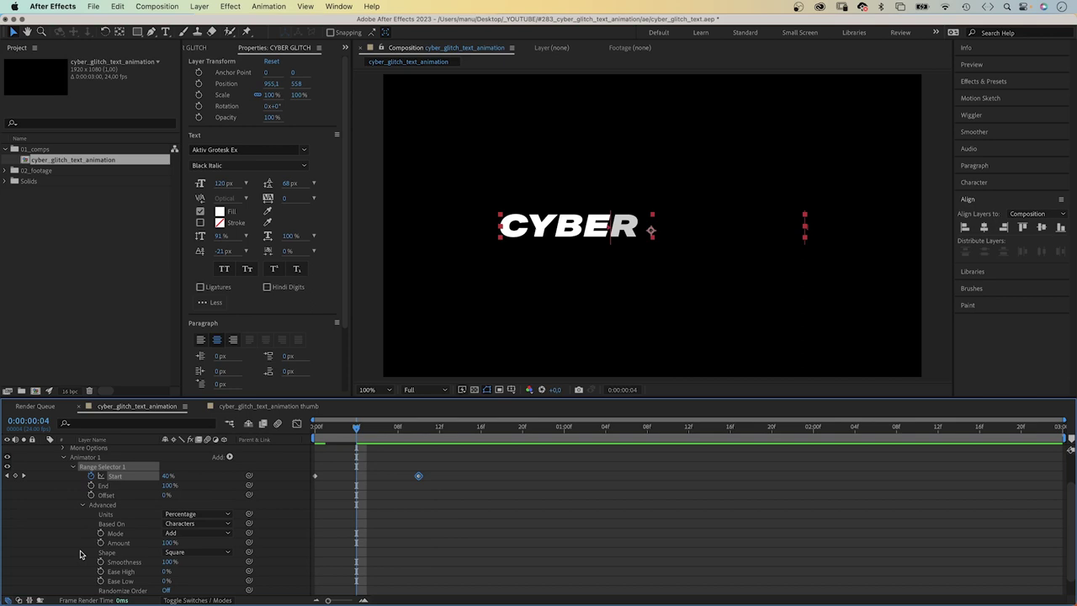
left_click(168, 561)
type("0")
key("Return")
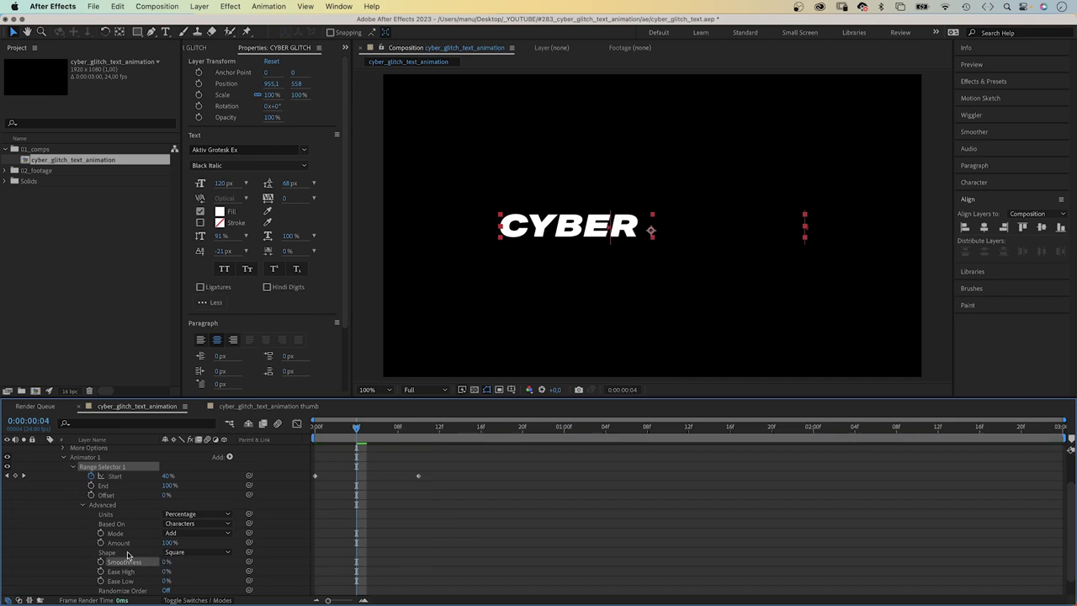
left_click(84, 506)
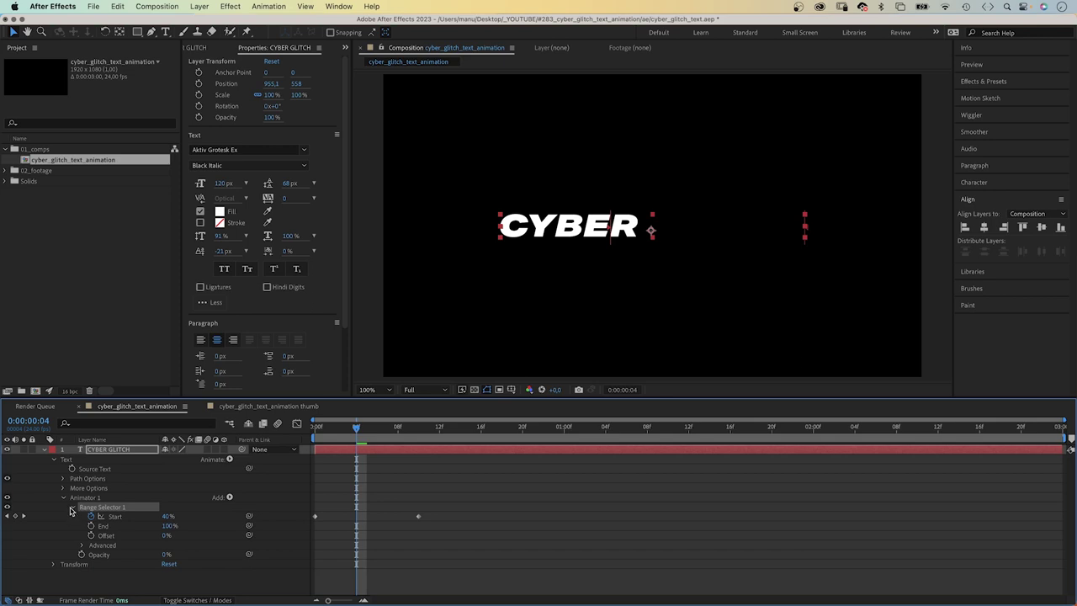
Step: Add a second animator with Scale set to 200% to the text
left_click(63, 498)
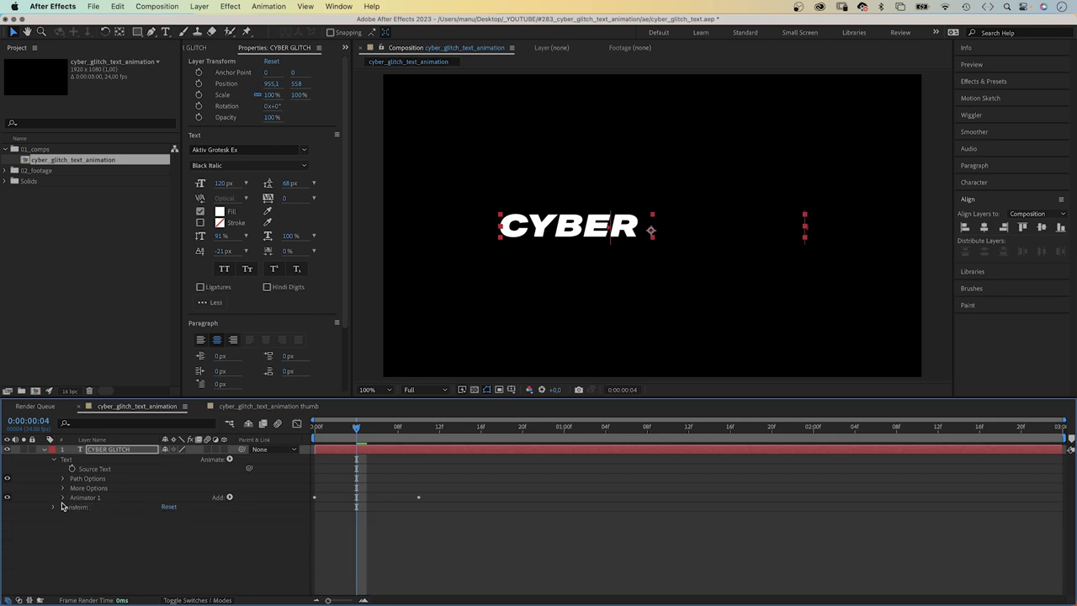
left_click(95, 469)
left_click(228, 460)
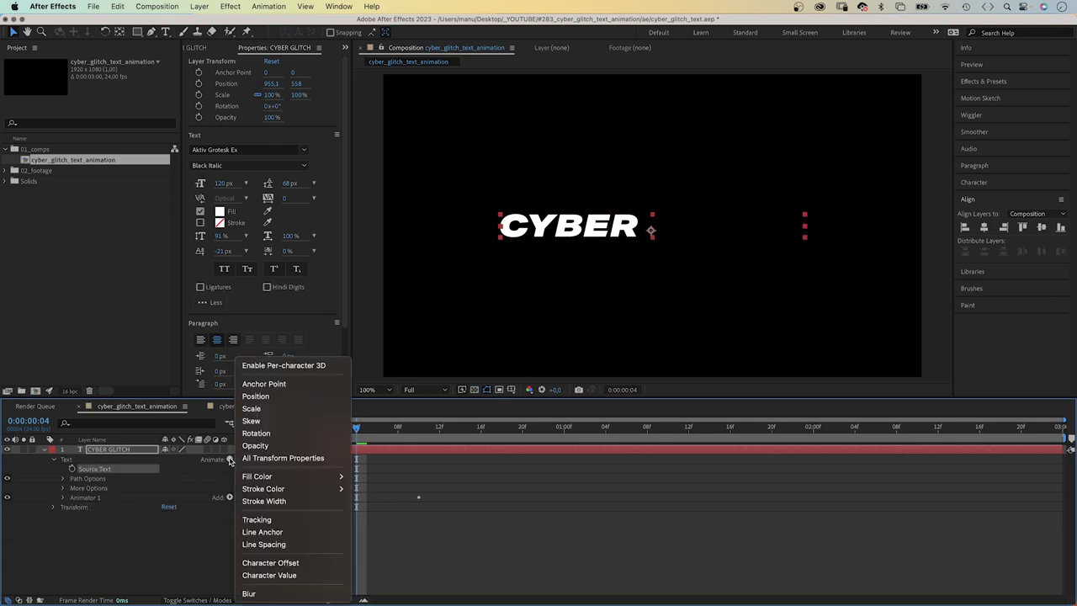
left_click(271, 411)
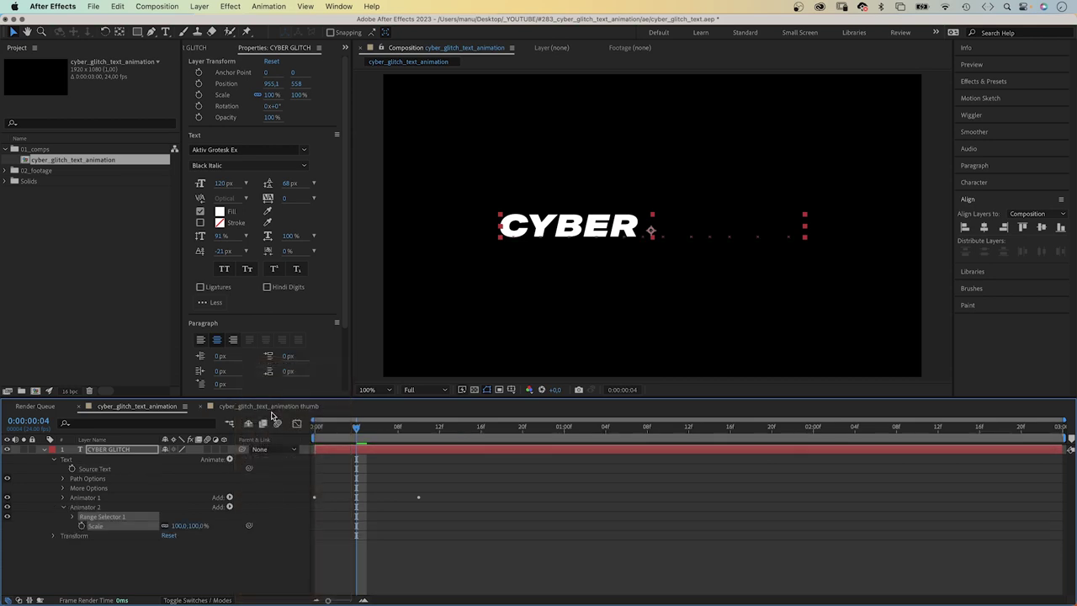
left_click(178, 525)
key("Return")
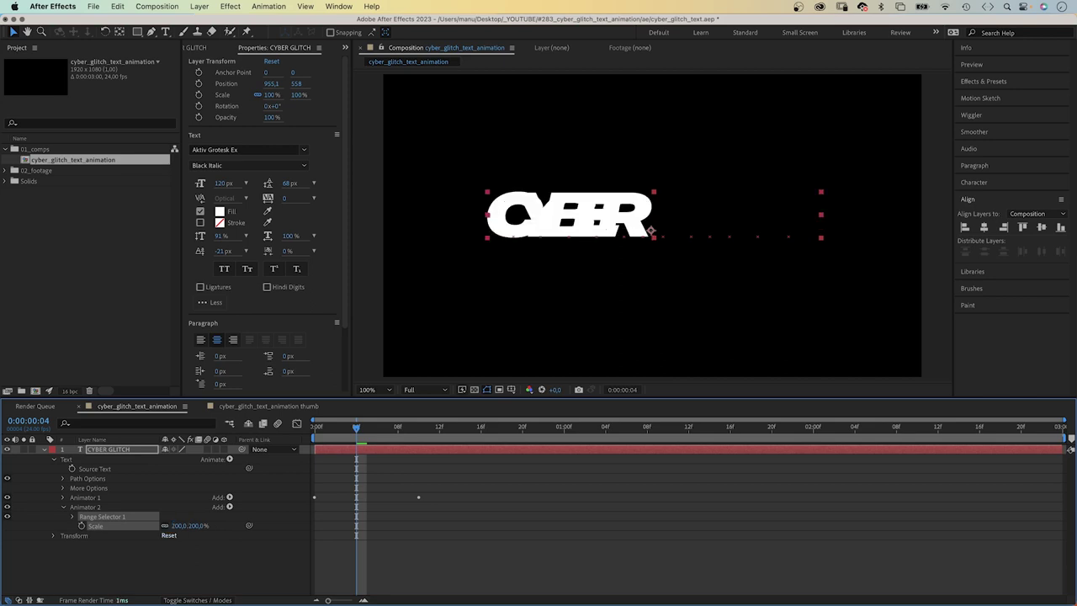
Step: Keyframe Animator 2's Start from 0% at frame 2 to 100% at frame 16
left_click(73, 517)
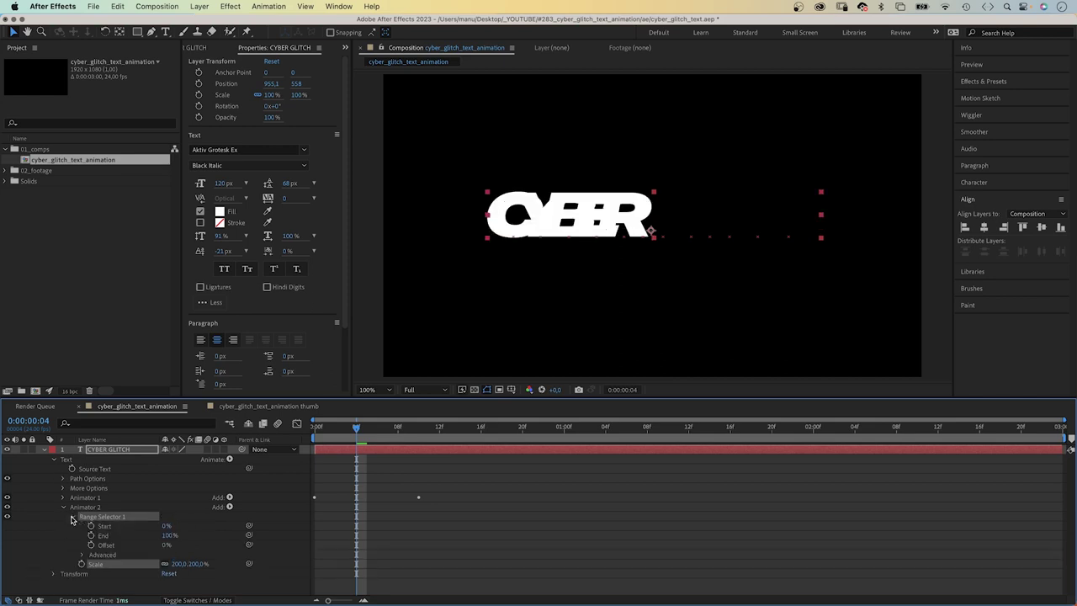
left_click_drag(359, 431, 335, 430)
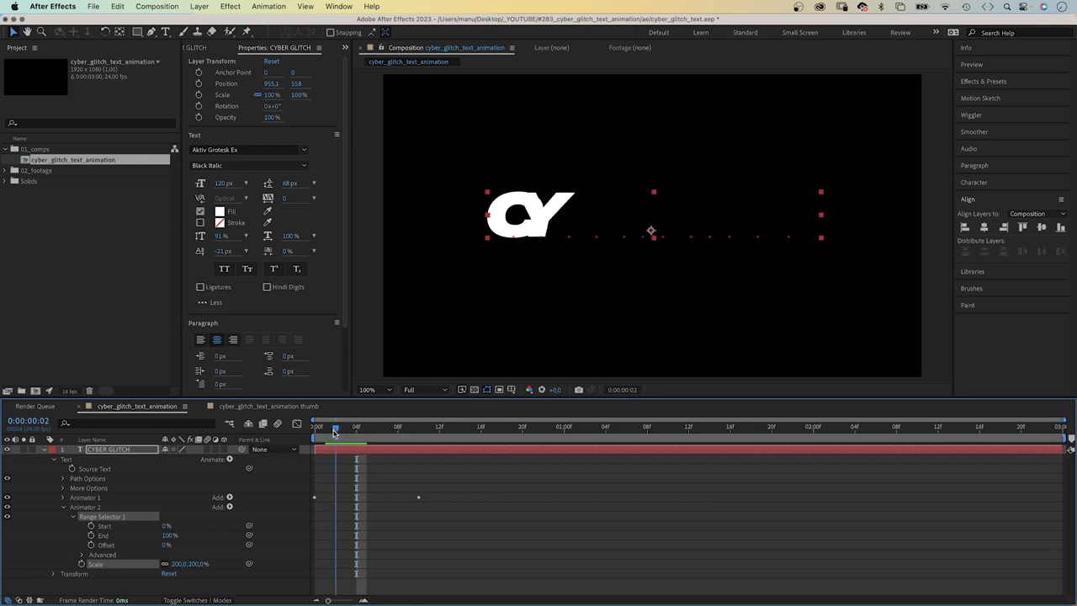
left_click(91, 526)
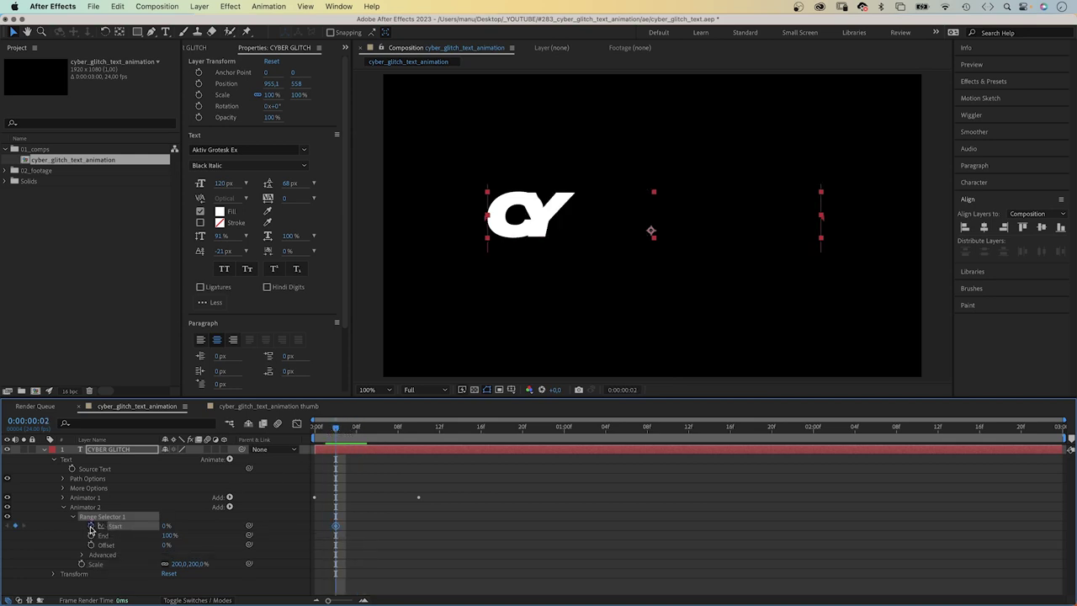
left_click_drag(427, 431, 481, 430)
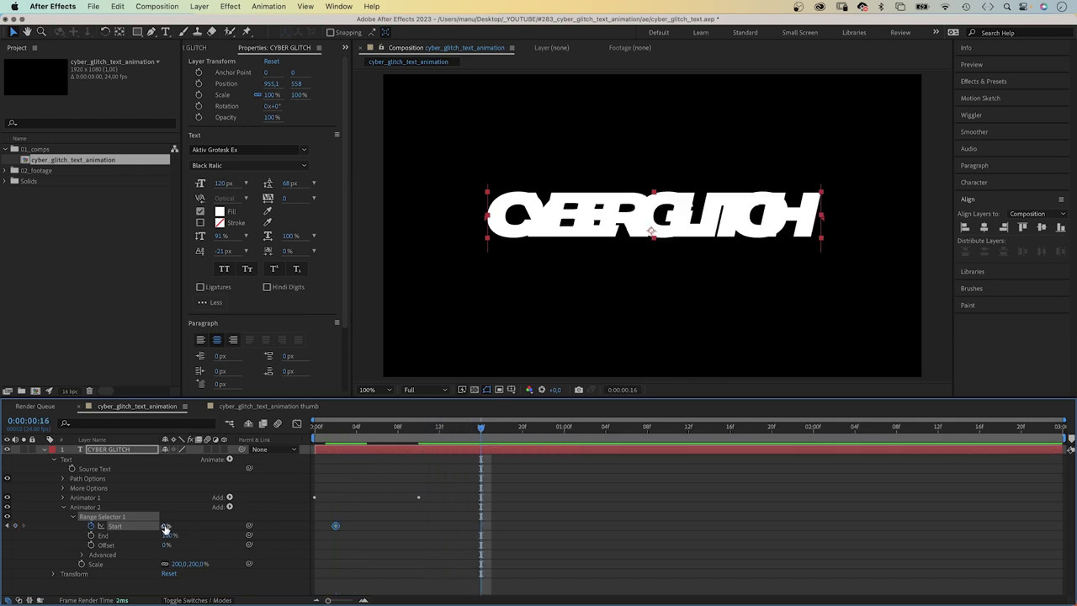
left_click(166, 525)
type("100")
key("Return")
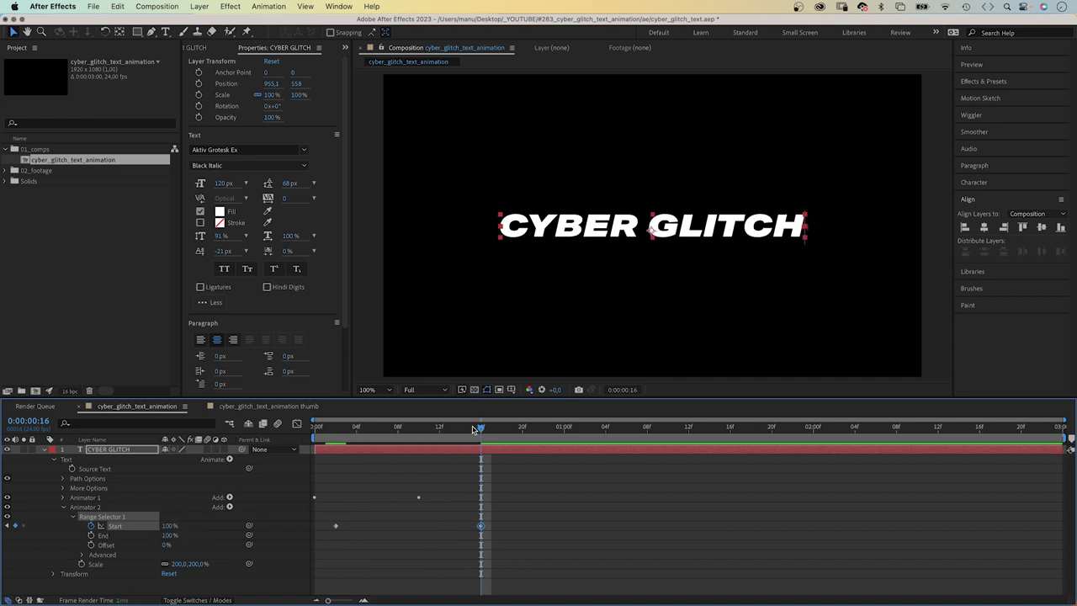
left_click_drag(475, 430, 342, 443)
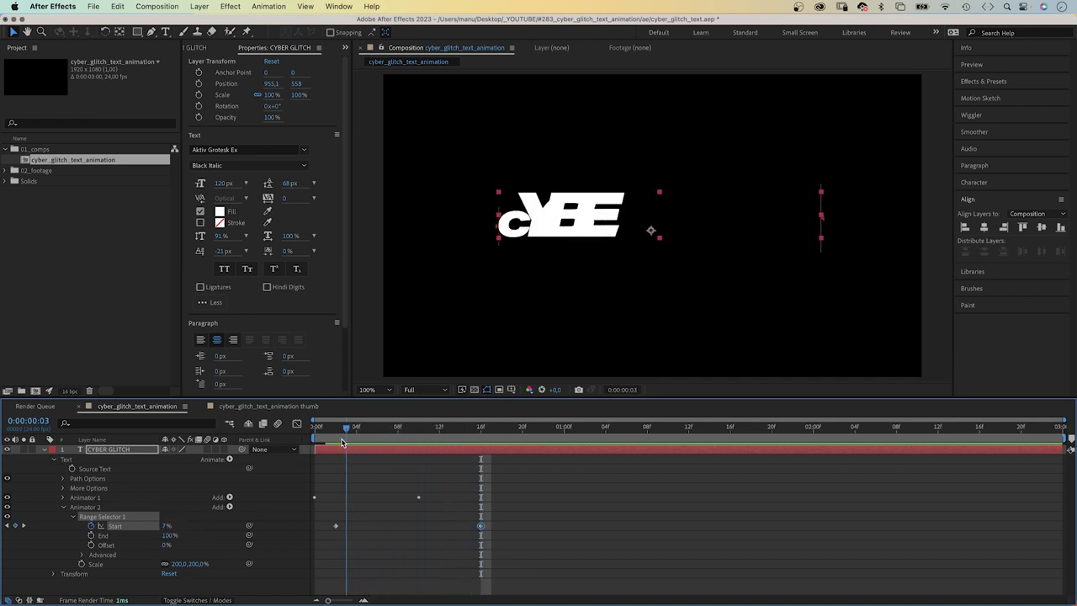
Step: Add Character Offset to Animator 2 and set it to 60
left_click(80, 508)
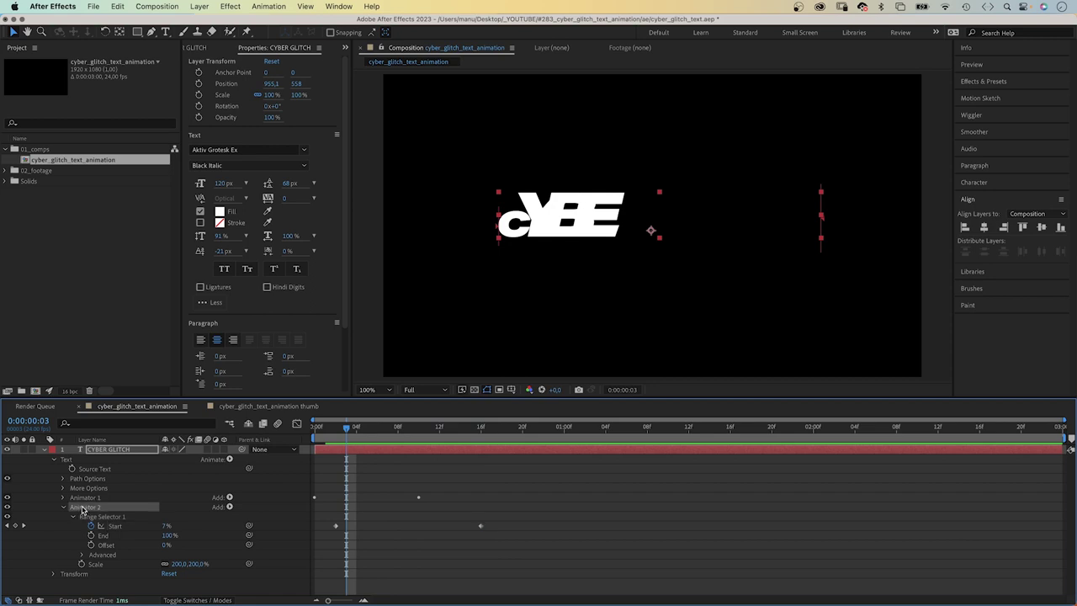
left_click(229, 459)
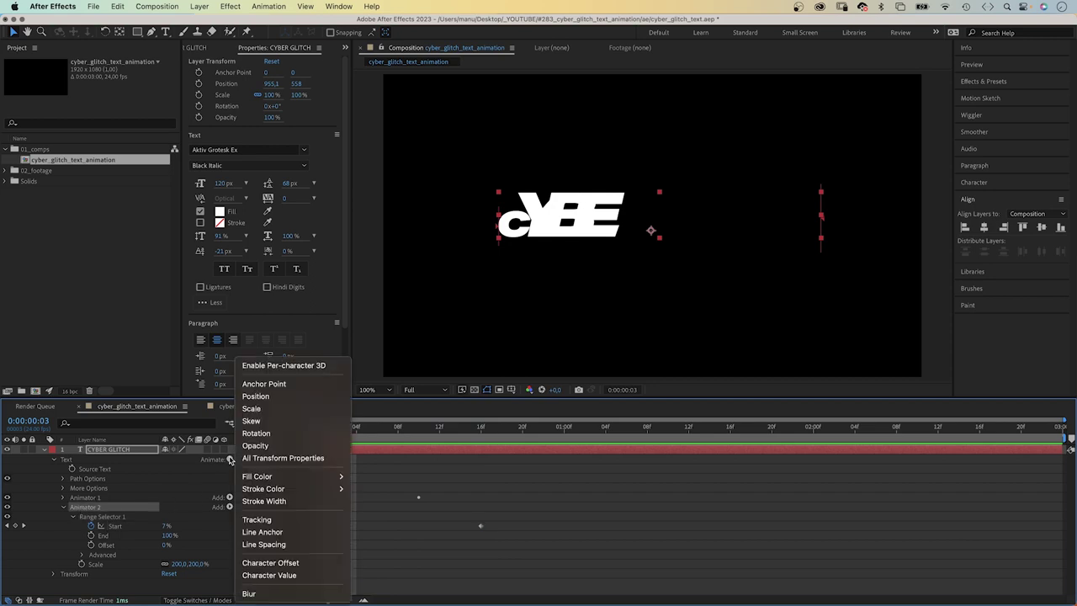
left_click(265, 562)
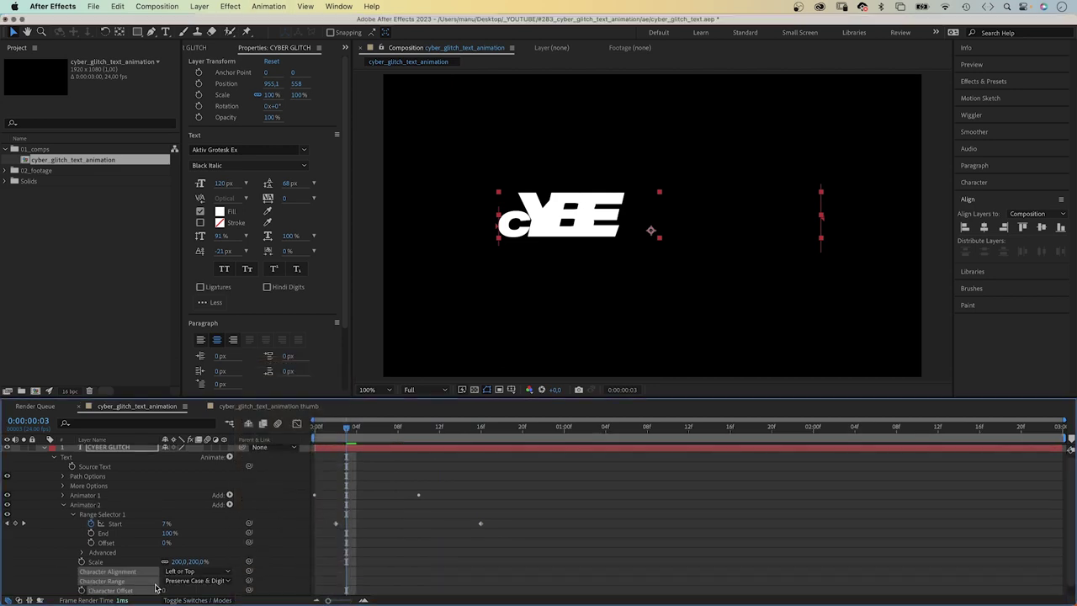
left_click(165, 590)
type("60")
key("Return")
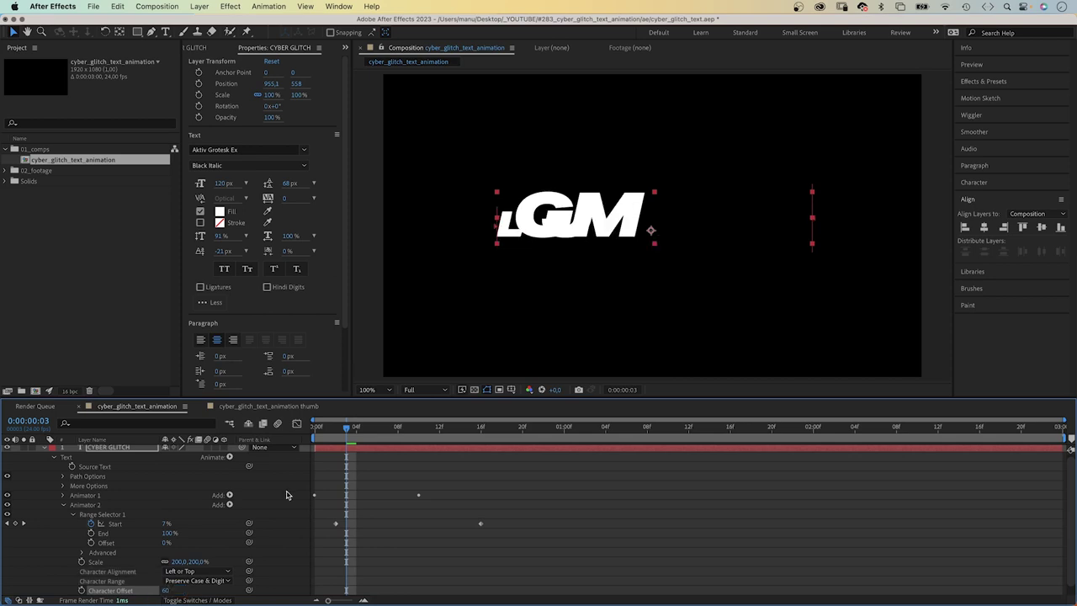
left_click_drag(355, 430, 381, 425)
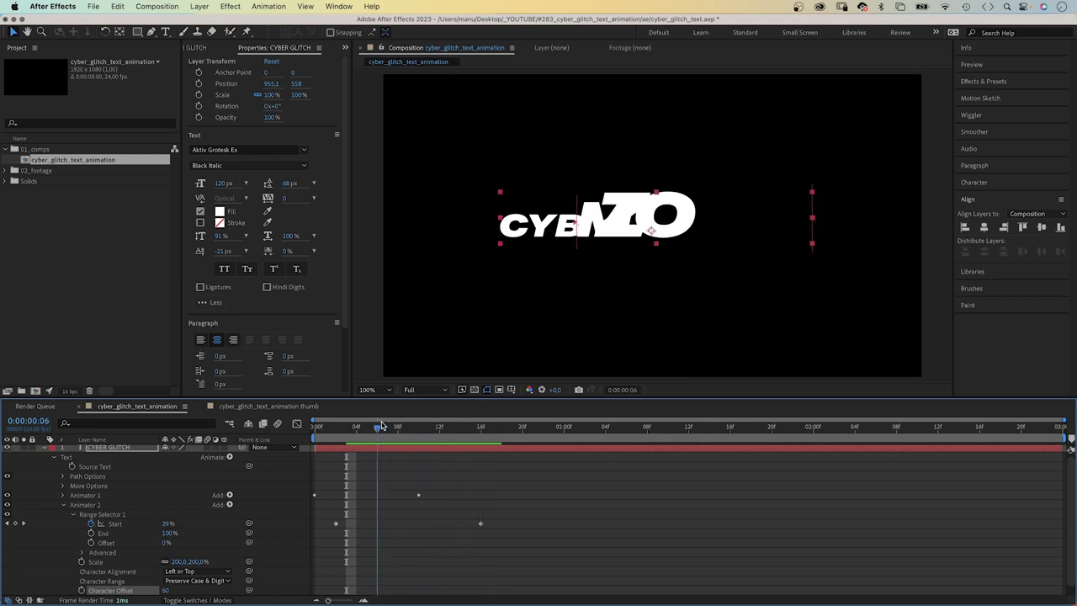
Step: Set the text's More Options Grouping Alignment vertical value to -50%
left_click(64, 486)
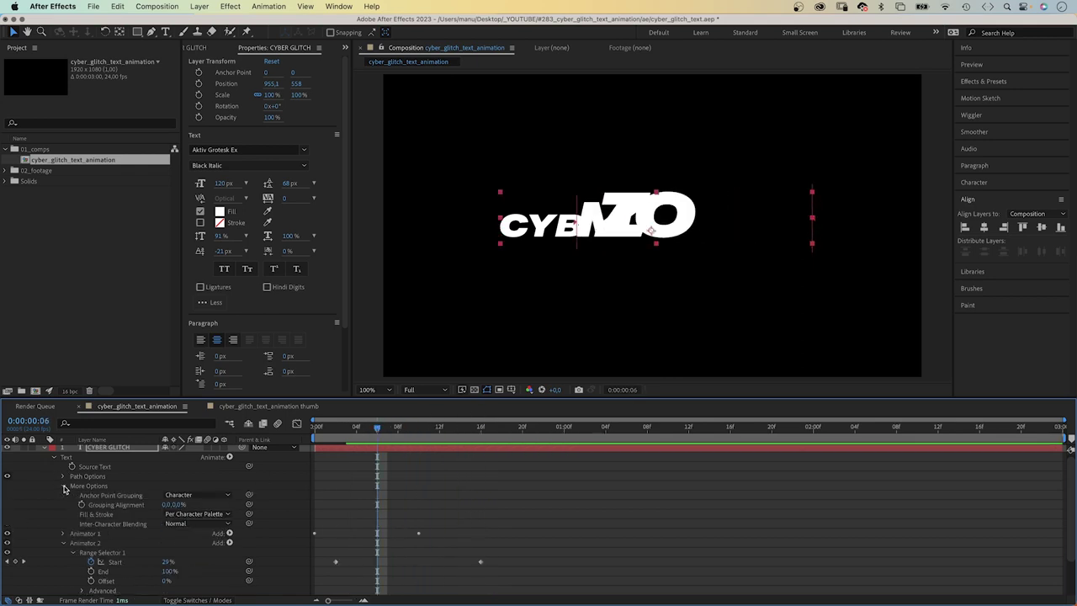
left_click(173, 506)
type("-50")
key("Return")
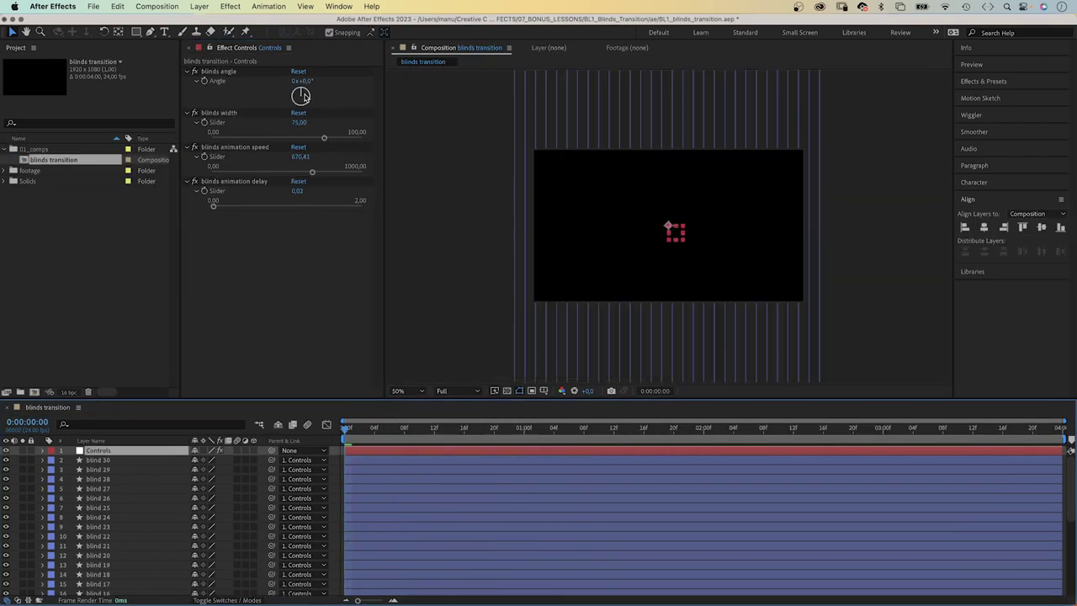
Step: Rotate the blinds angle dial to 31°
left_click_drag(302, 96, 305, 95)
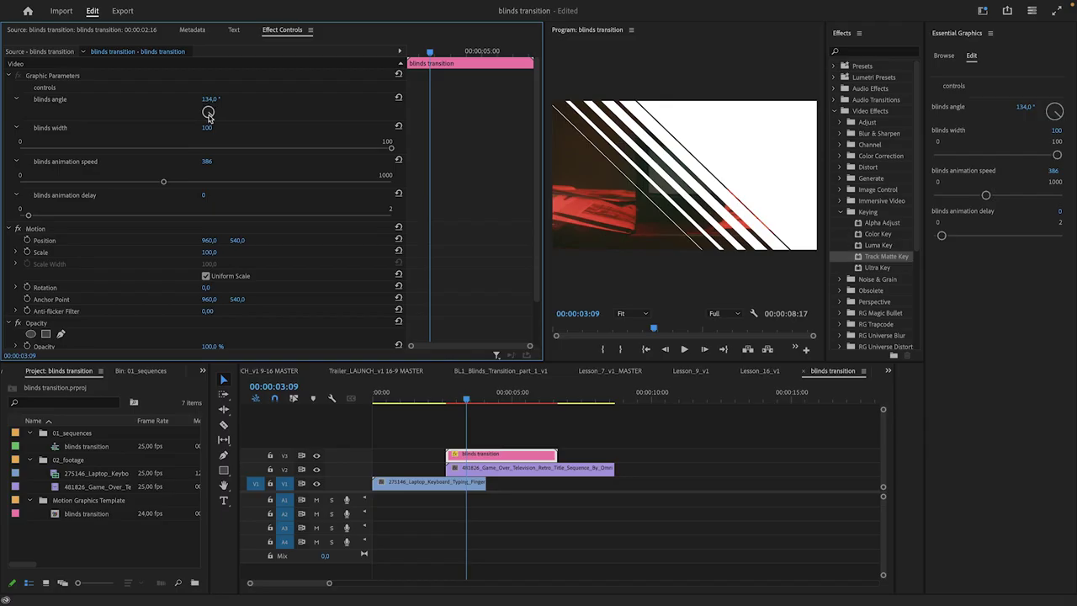
Step: Select the Game Over television clip on V2 and play the sequence
left_click(504, 467)
key("space")
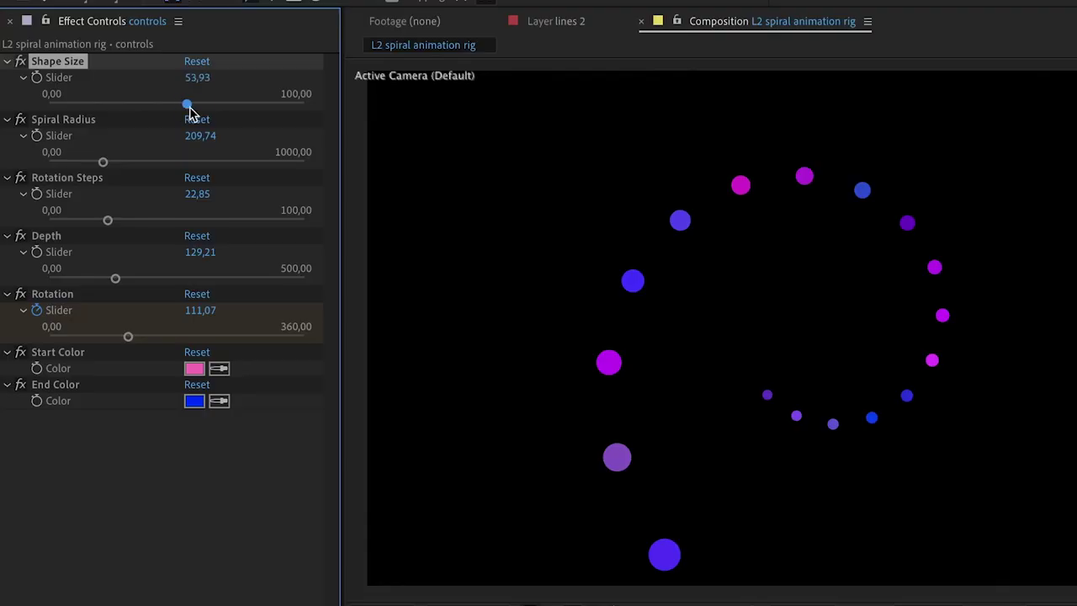
Step: Drag the controls layer's Shape Size slider to 63,30
left_click_drag(188, 104, 210, 115)
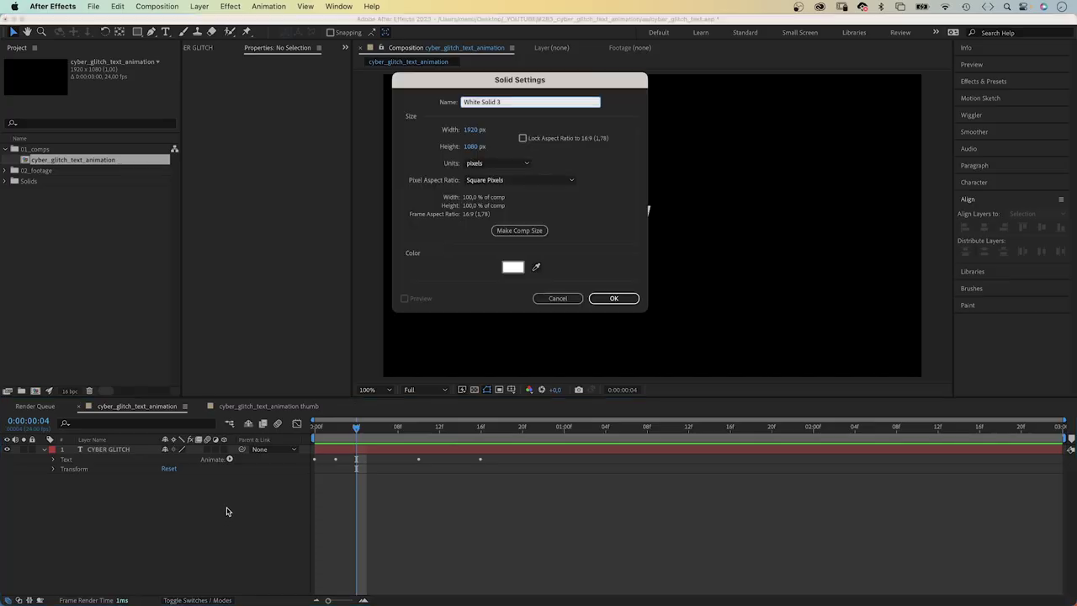
Step: Create a full-frame white solid named map
left_click(512, 267)
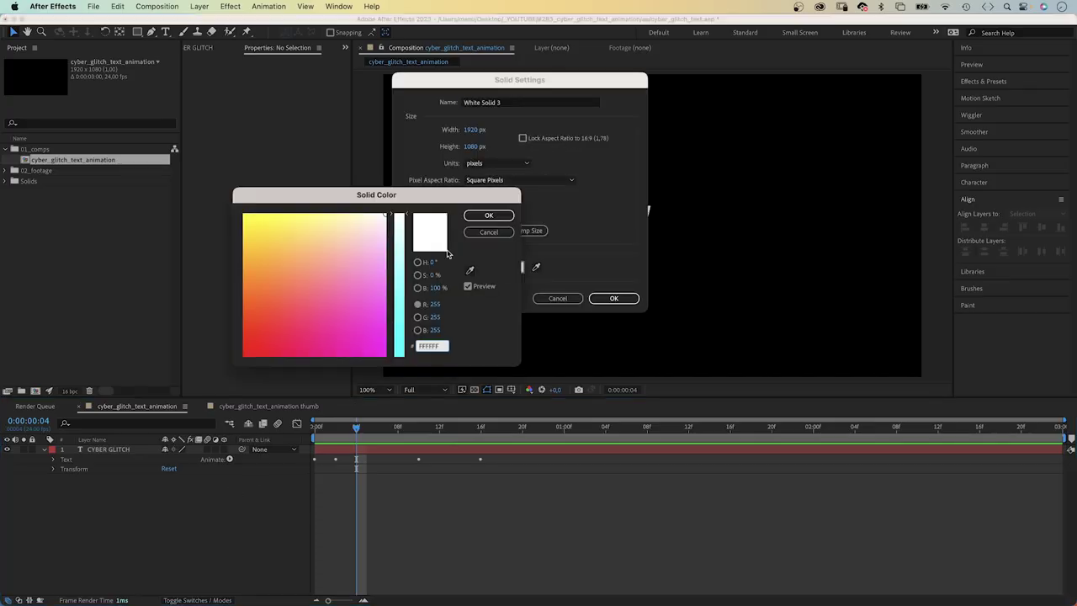
left_click(488, 215)
left_click(519, 102)
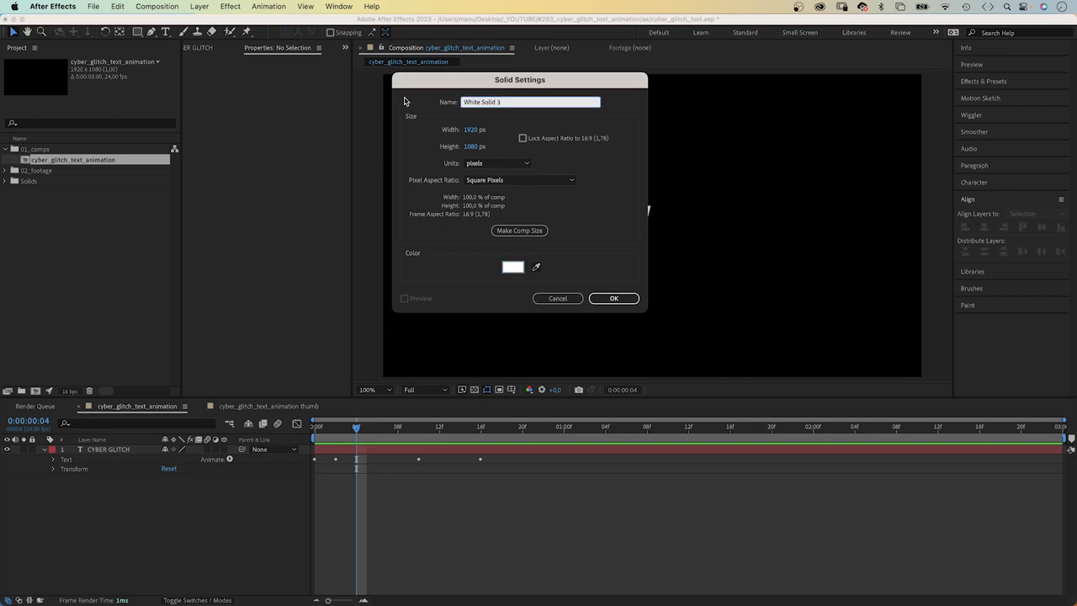
type("map")
left_click(614, 298)
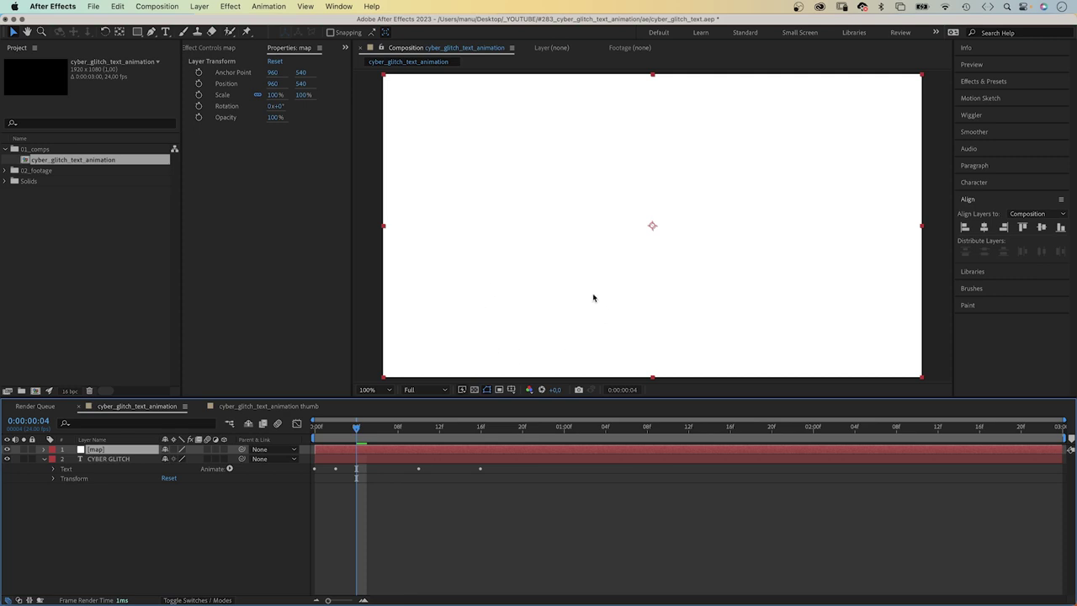
Step: Add a null object layer and rename it Controls
left_click(199, 6)
mouse_move(198, 23)
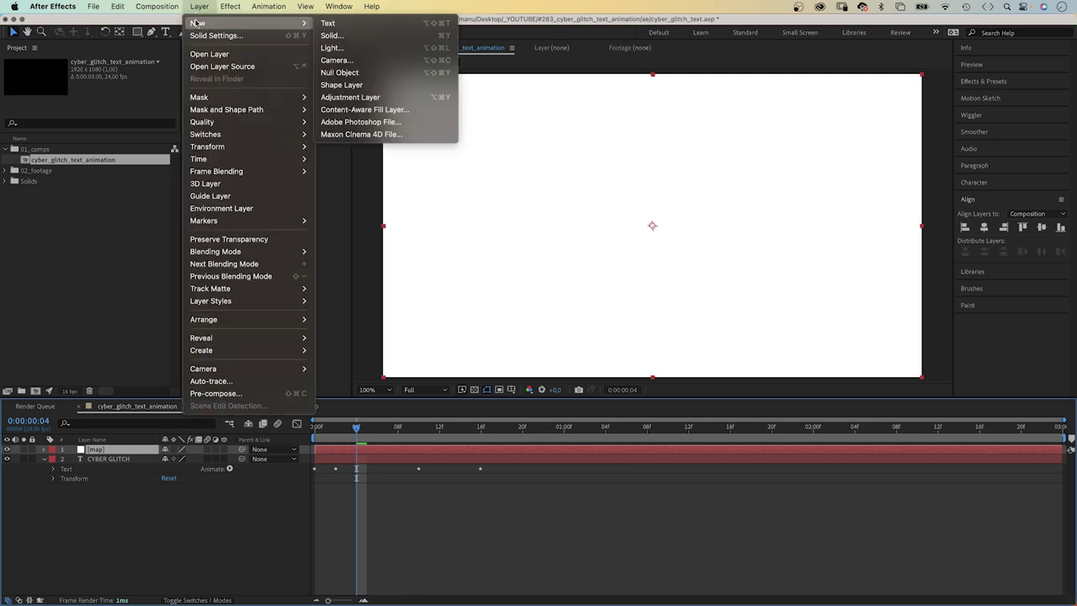
left_click(340, 72)
key("Return")
type("Cont")
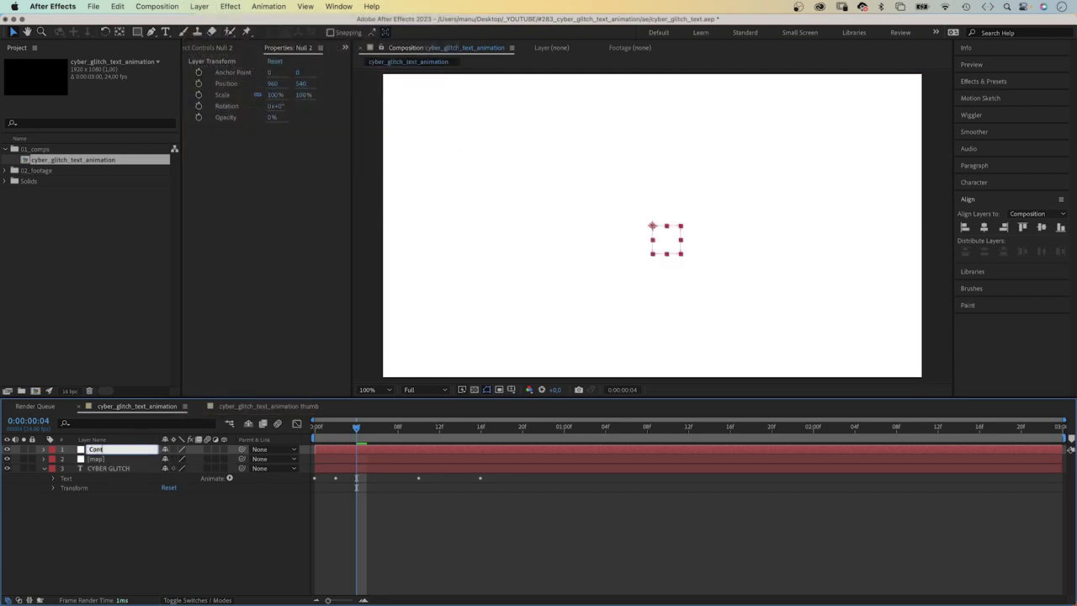
type("rols")
key("Return")
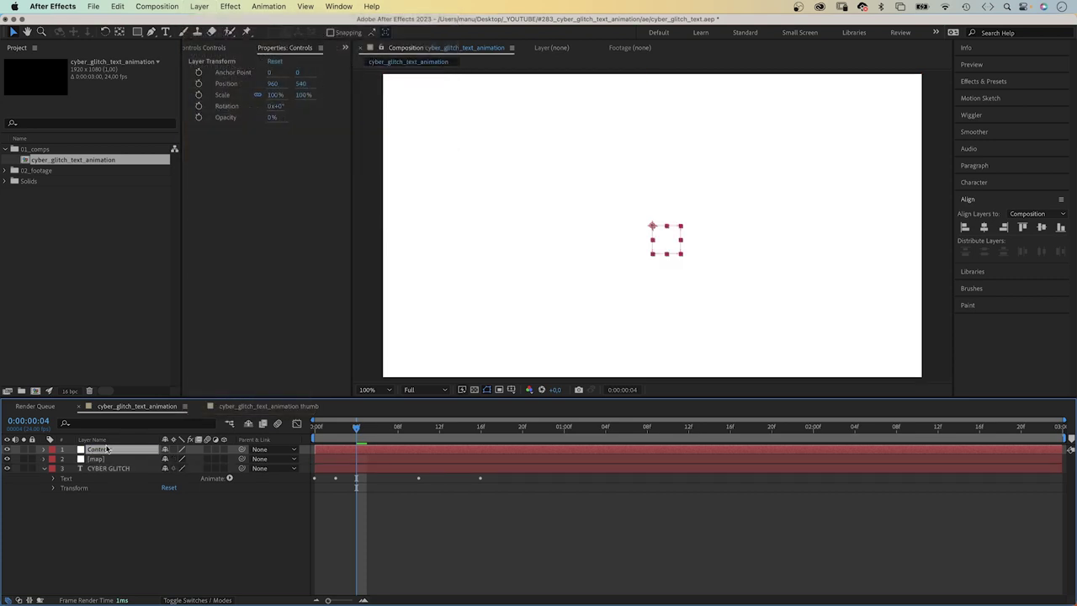
Step: Add a Slider Control to the Controls layer and rename it speed
left_click(230, 6)
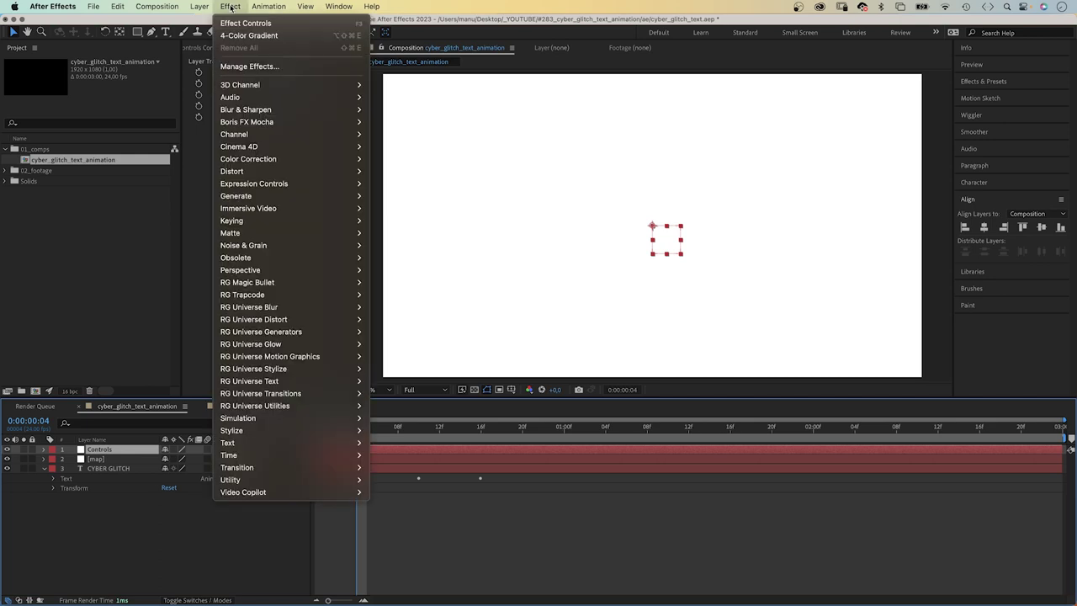
mouse_move(265, 185)
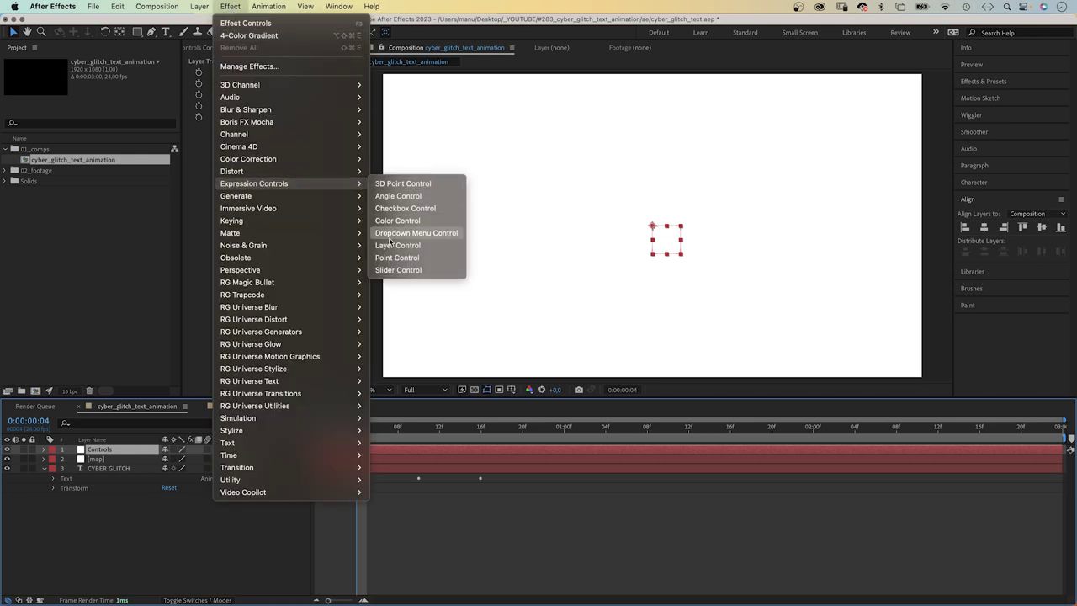
left_click(396, 270)
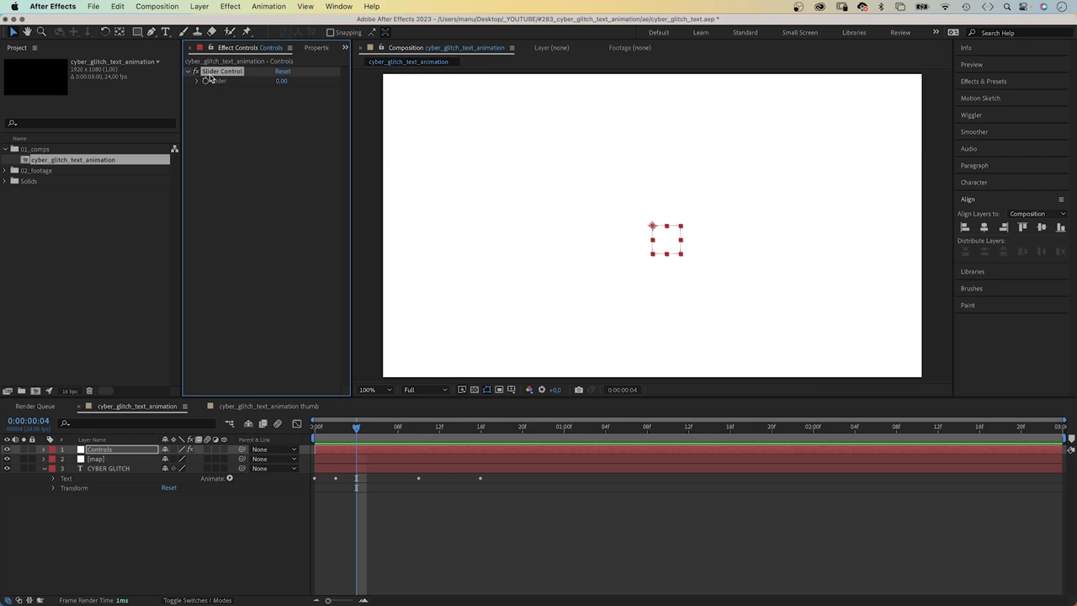
key("Return")
type("spe")
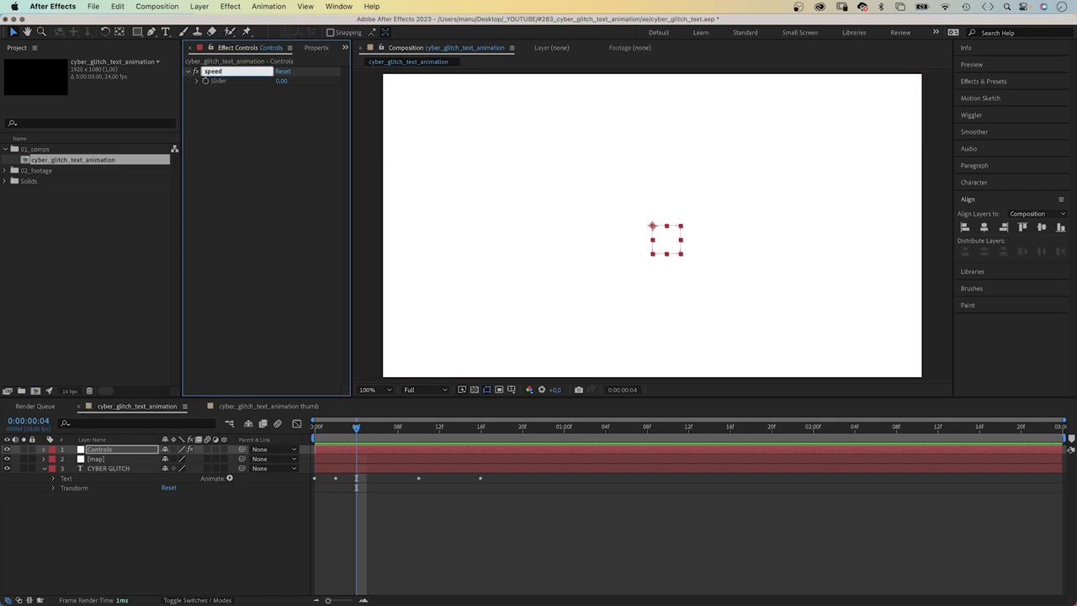
type("ed")
key("Return")
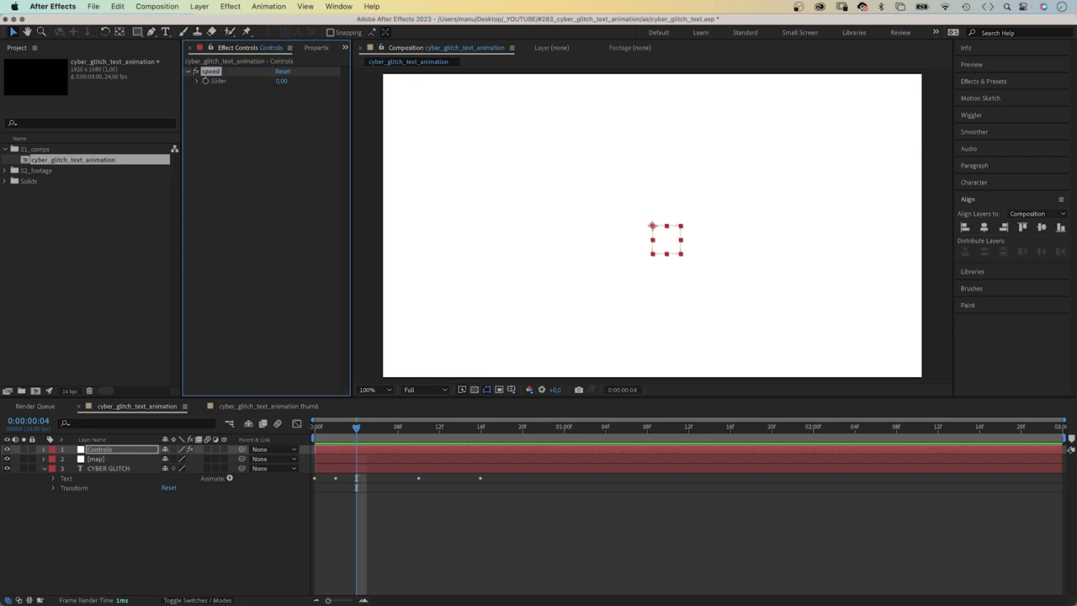
Step: Set the speed slider's range to 0–25 and expand it to show the bar
right_click(212, 86)
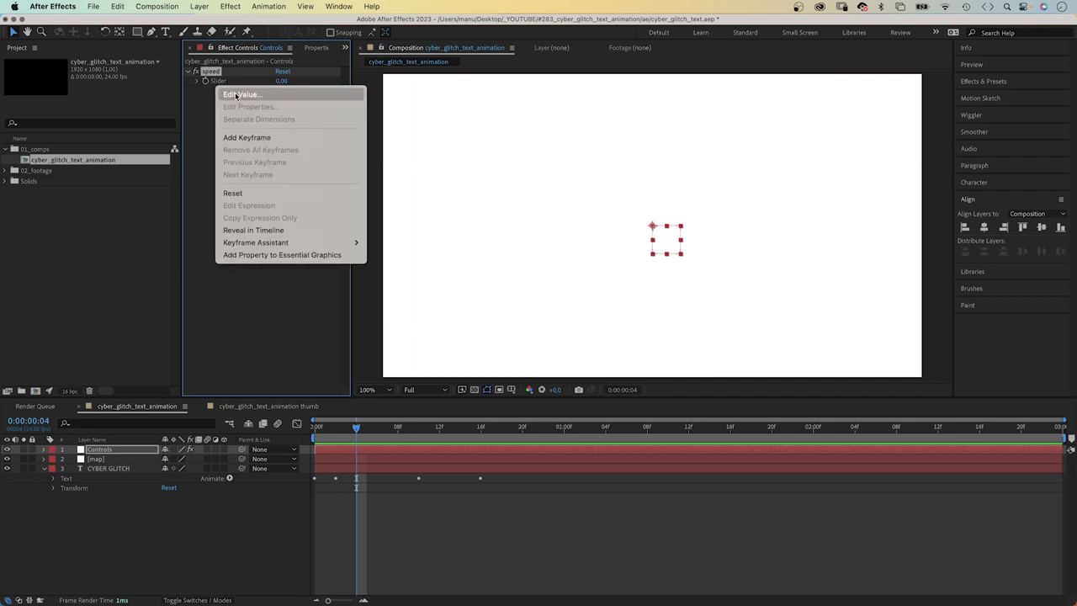
left_click(236, 95)
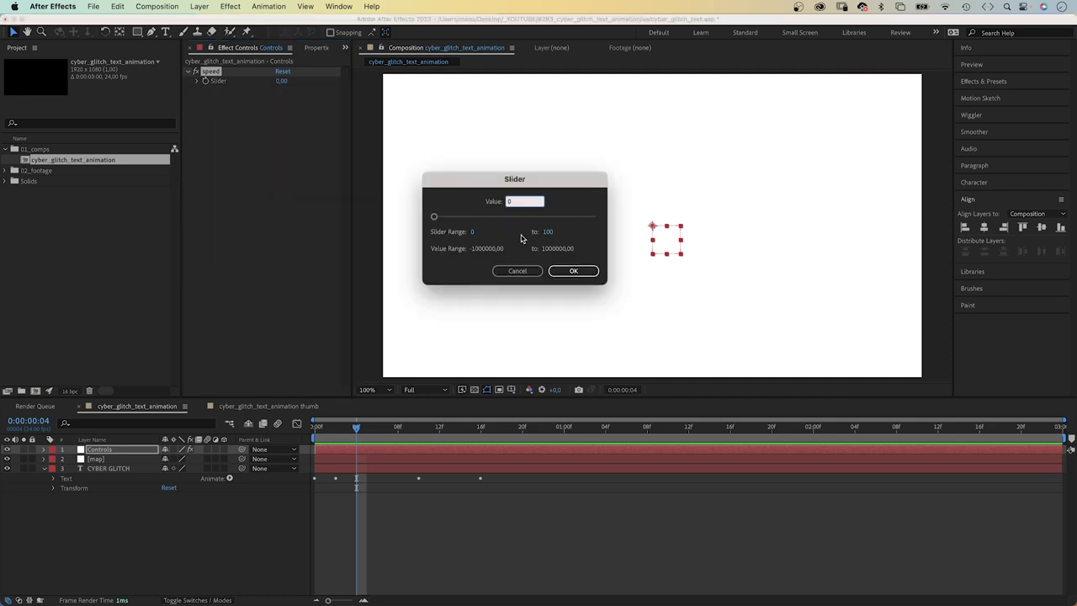
left_click(547, 232)
type("25")
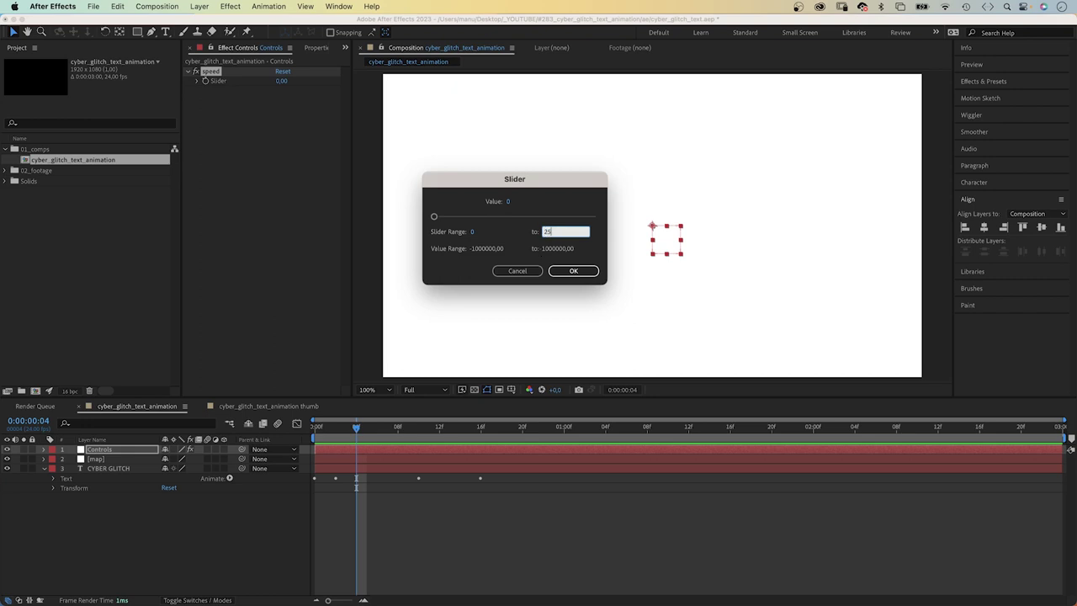
key("Return")
left_click(198, 81)
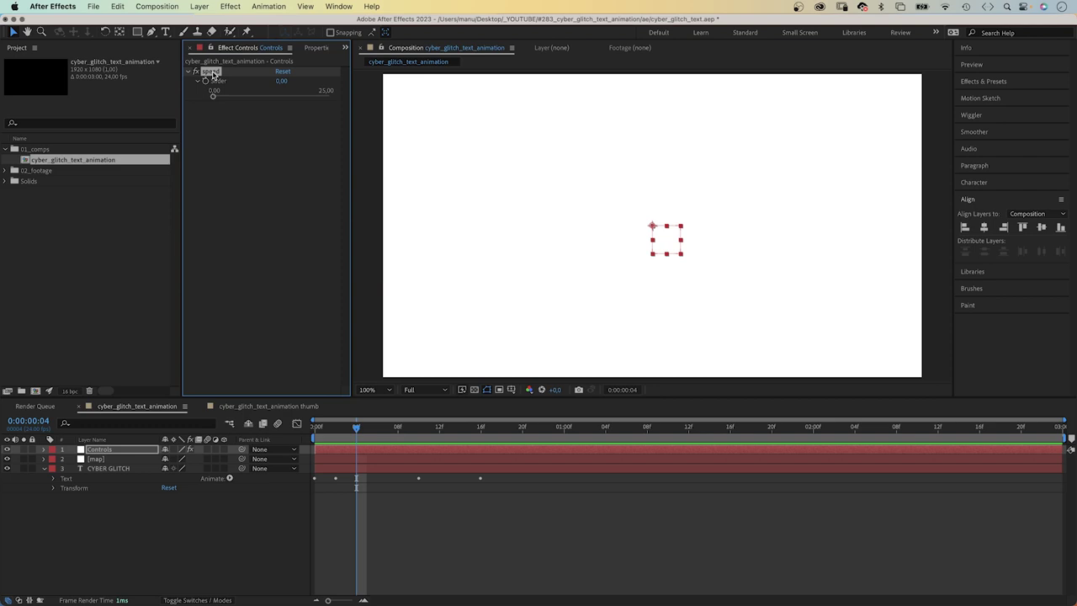
Step: Duplicate the speed slider as horizontal displacement with a 0–200 range
key("super+d")
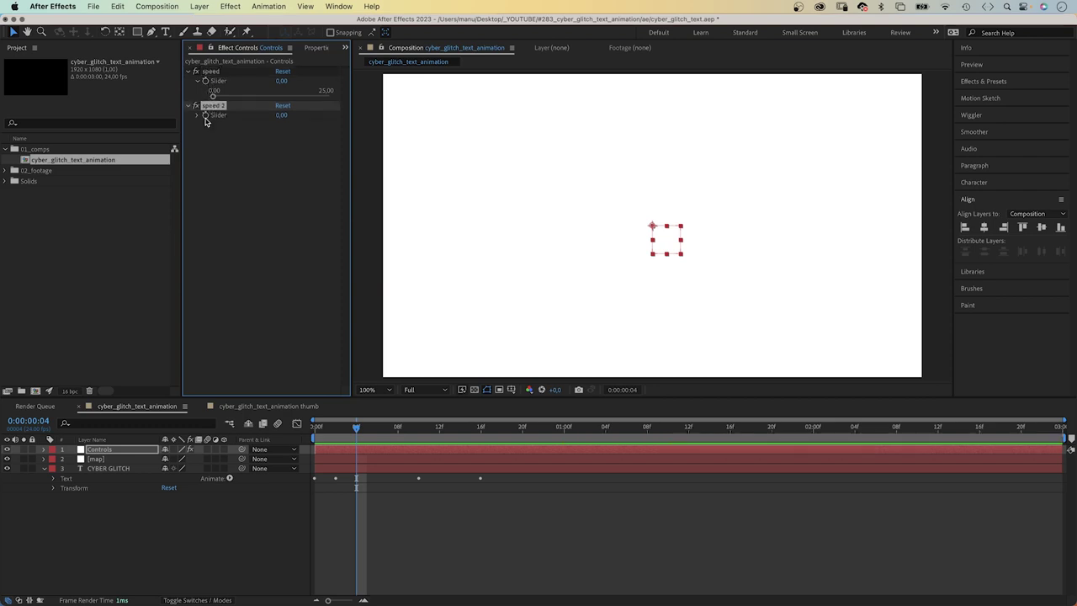
key("Return")
type("N")
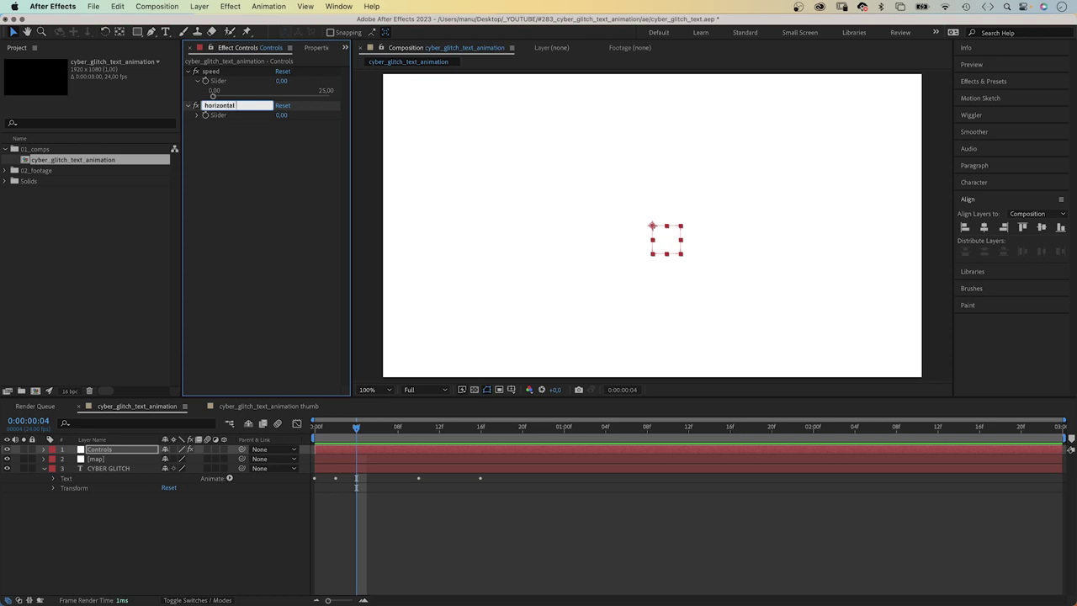
type("orizontal displacement")
key("Return")
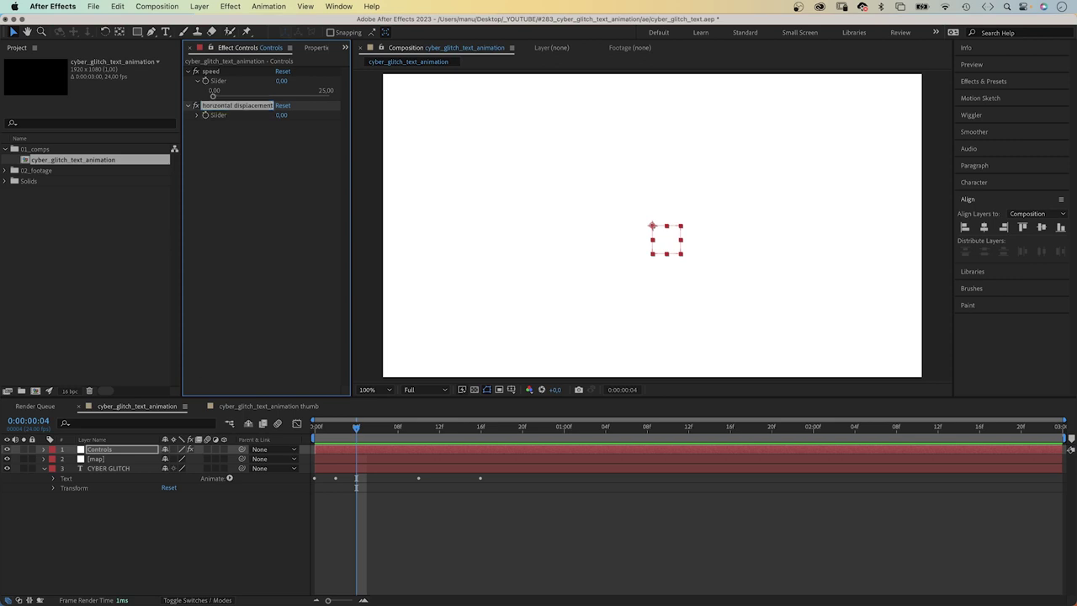
left_click(196, 115)
right_click(213, 124)
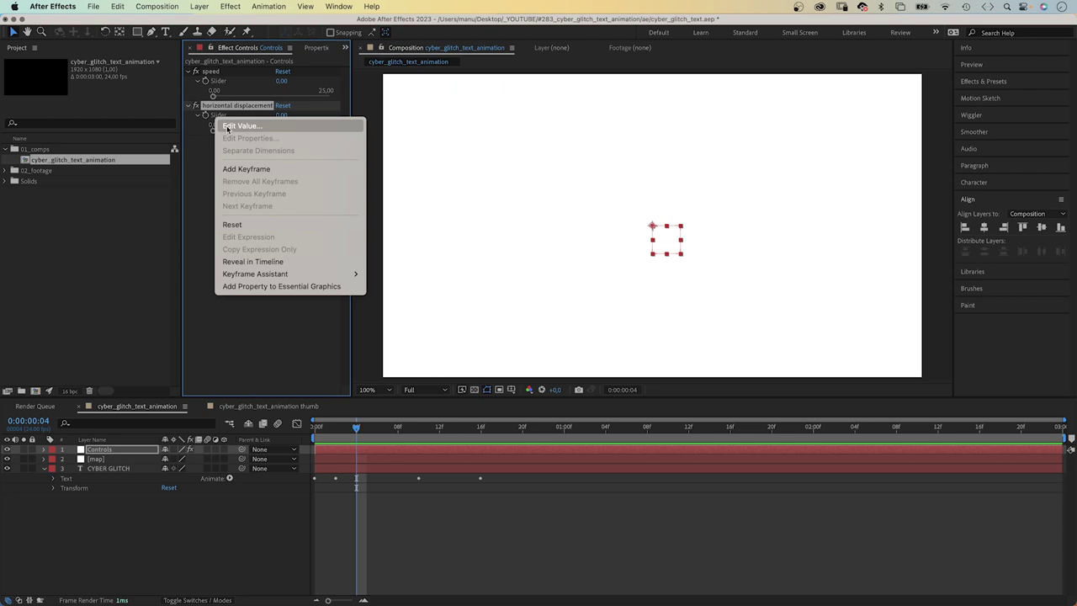
left_click(240, 126)
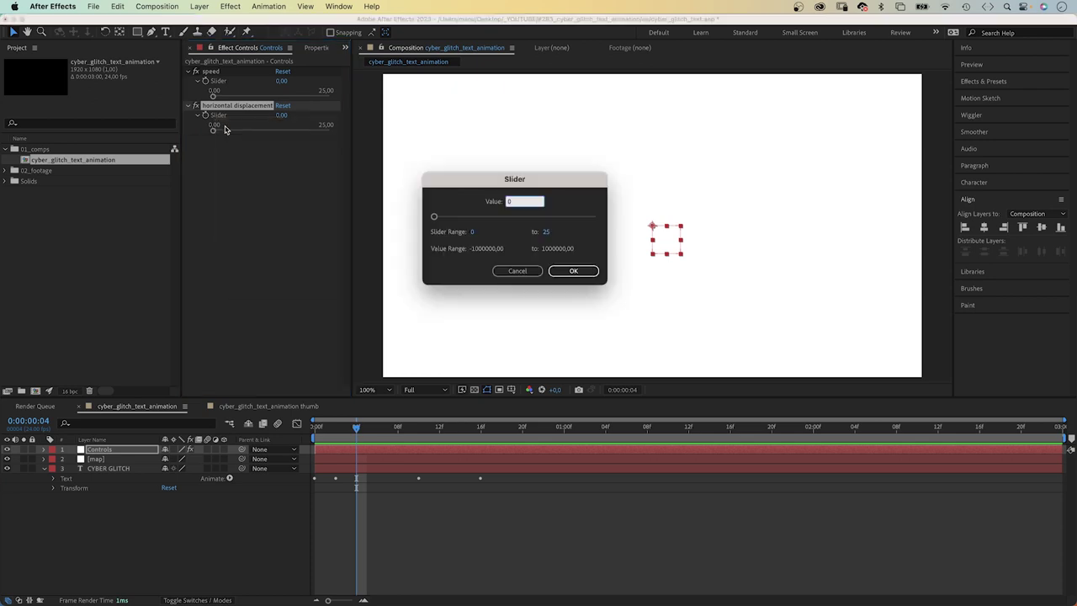
left_click(548, 233)
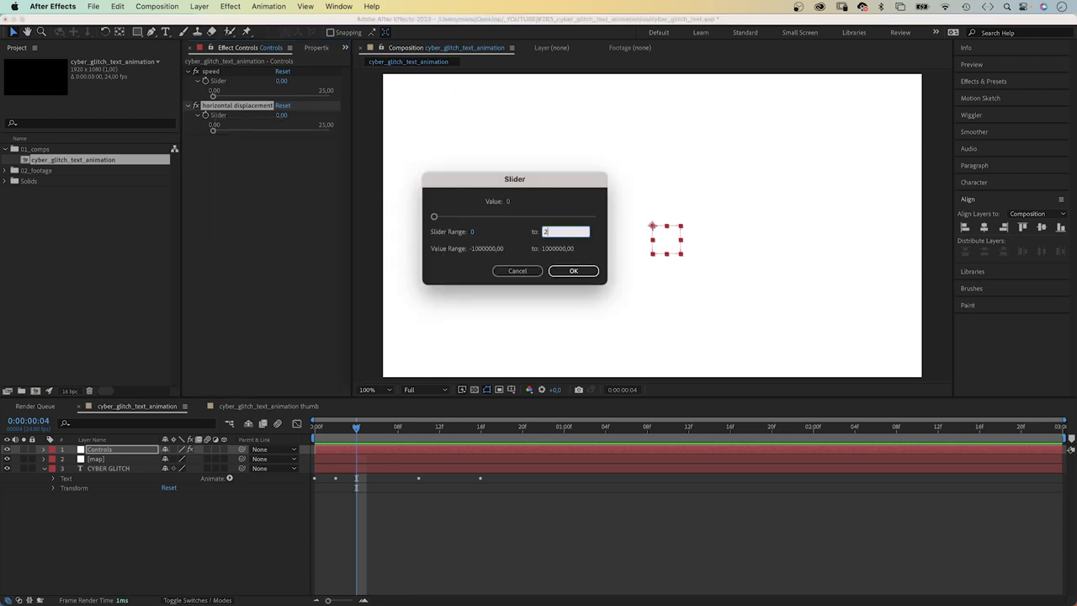
key("Return")
Step: Duplicate horizontal displacement and rename the copy vertical displacement
key("ctrl+d")
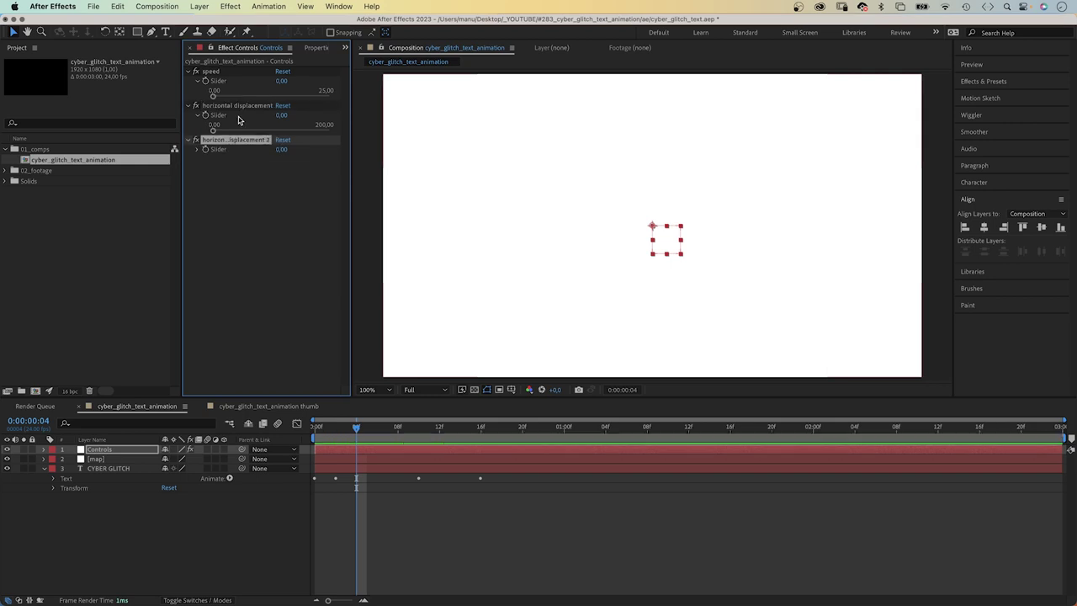
key("Return")
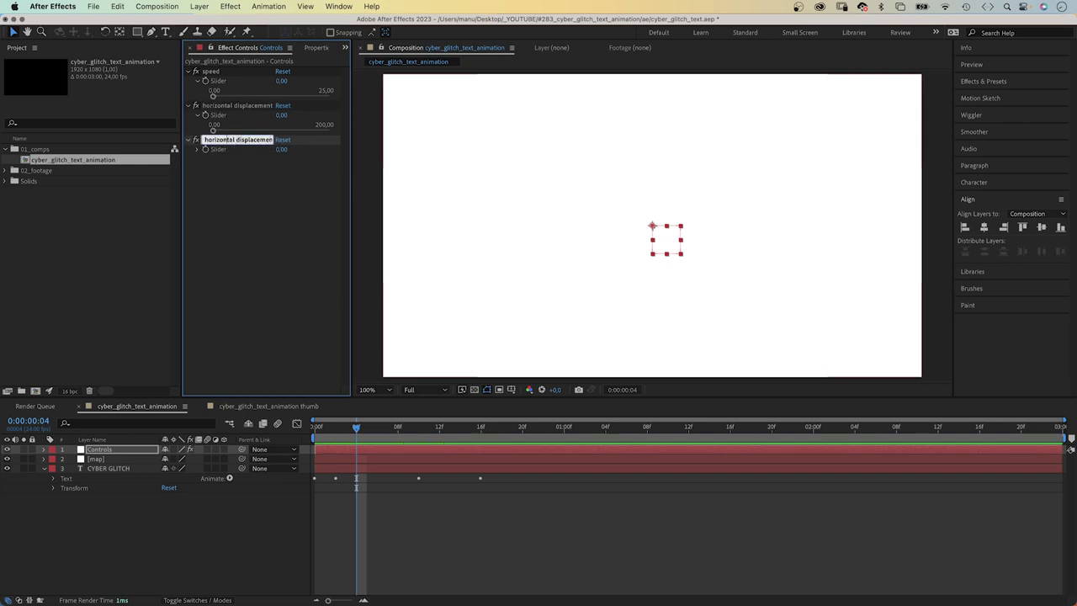
key("alt+Left")
key("alt+Left")
key("BackSpace")
key("BackSpace")
key("BackSpace")
key("BackSpace")
key("BackSpace")
key("BackSpace")
key("BackSpace")
key("BackSpace")
key("BackSpace")
key("BackSpace")
key("BackSpace")
type("vert ical")
key("End")
key("BackSpace")
key("BackSpace")
key("Return")
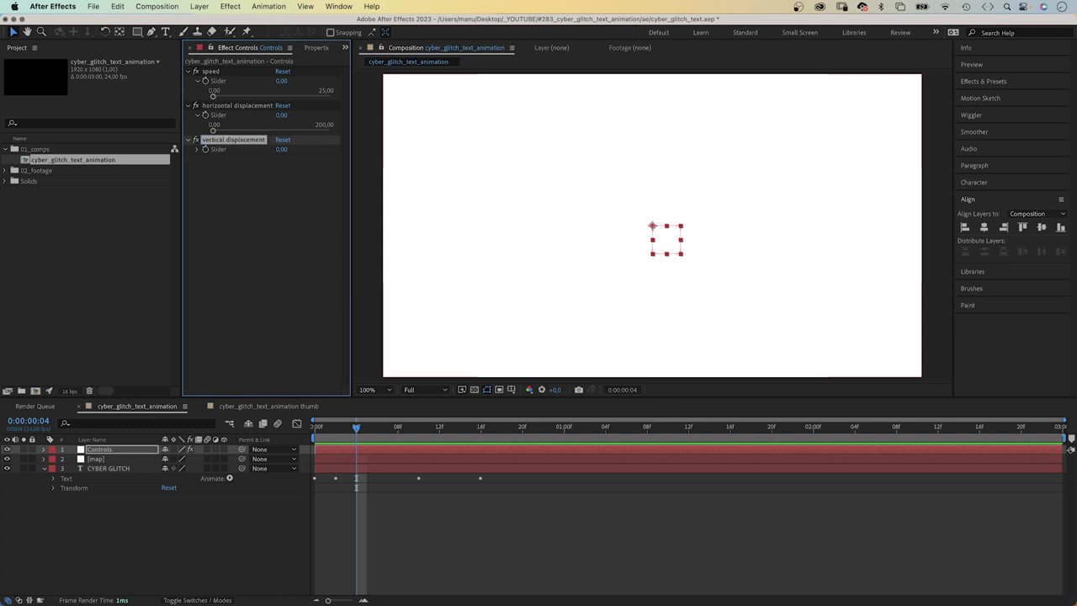
Step: Test the sliders: speed about 8, horizontal about 45, vertical about 109
left_click_drag(213, 95, 249, 95)
left_click_drag(213, 131, 238, 131)
left_click_drag(213, 166, 279, 170)
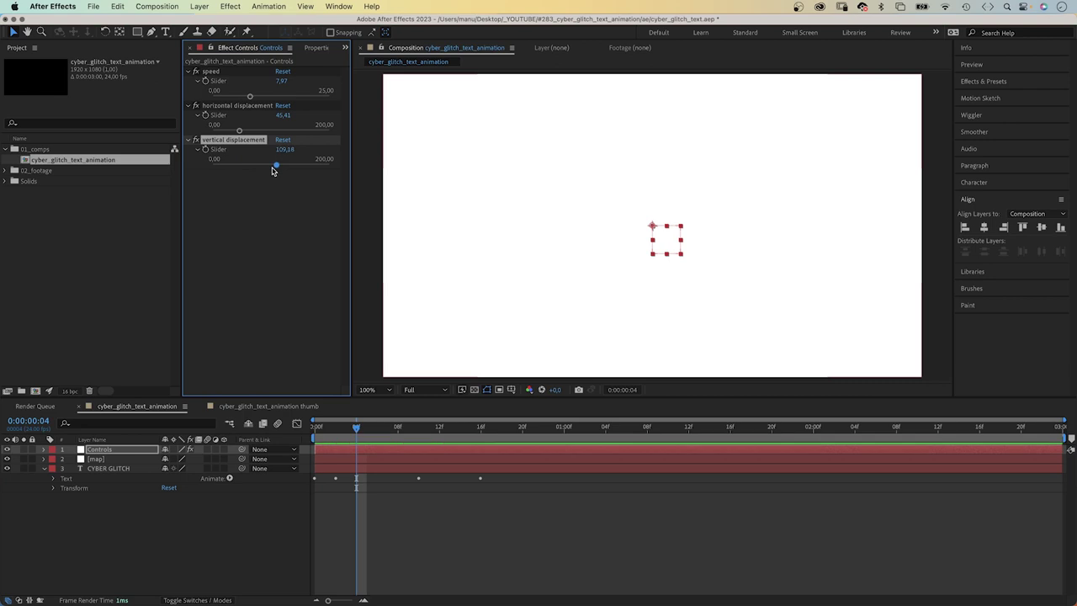
Step: Apply Turbulent Noise from Effects & Presets to the map layer
left_click(99, 459)
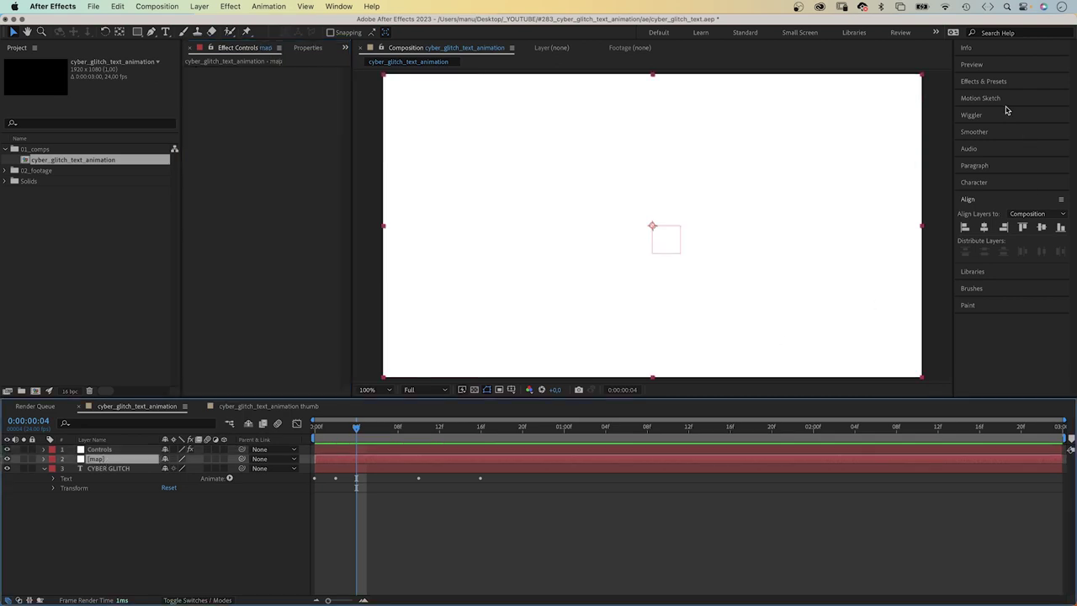
left_click(983, 82)
left_click(983, 96)
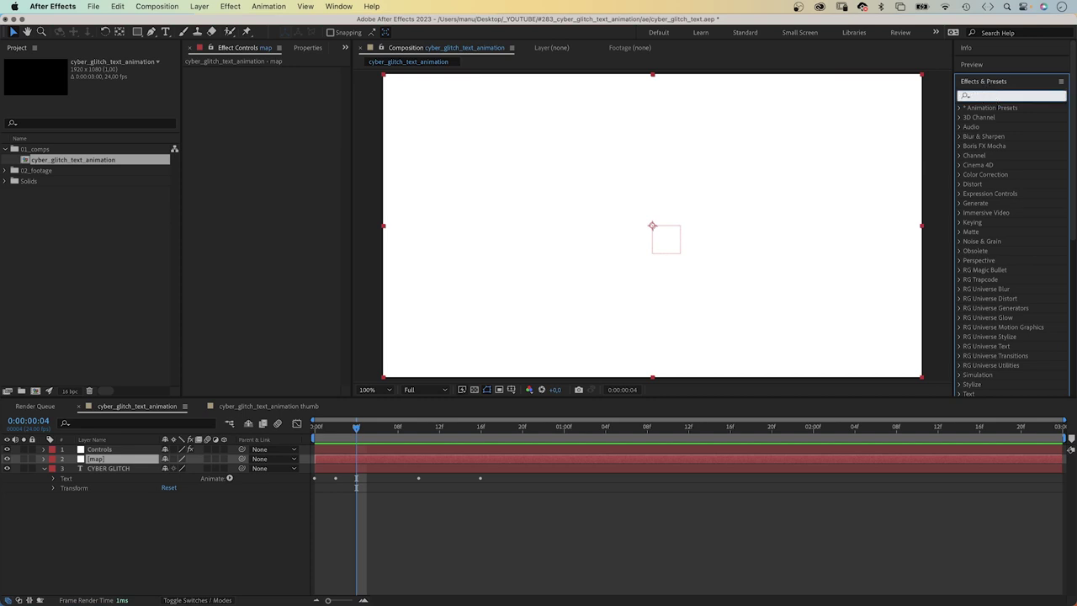
type("turbulent")
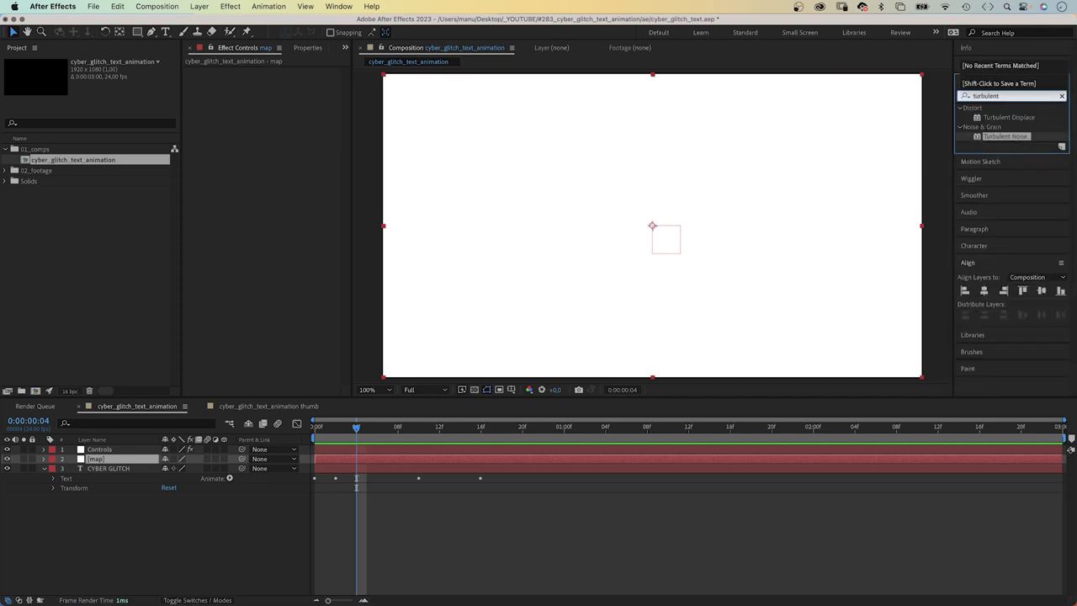
left_click_drag(976, 141, 261, 162)
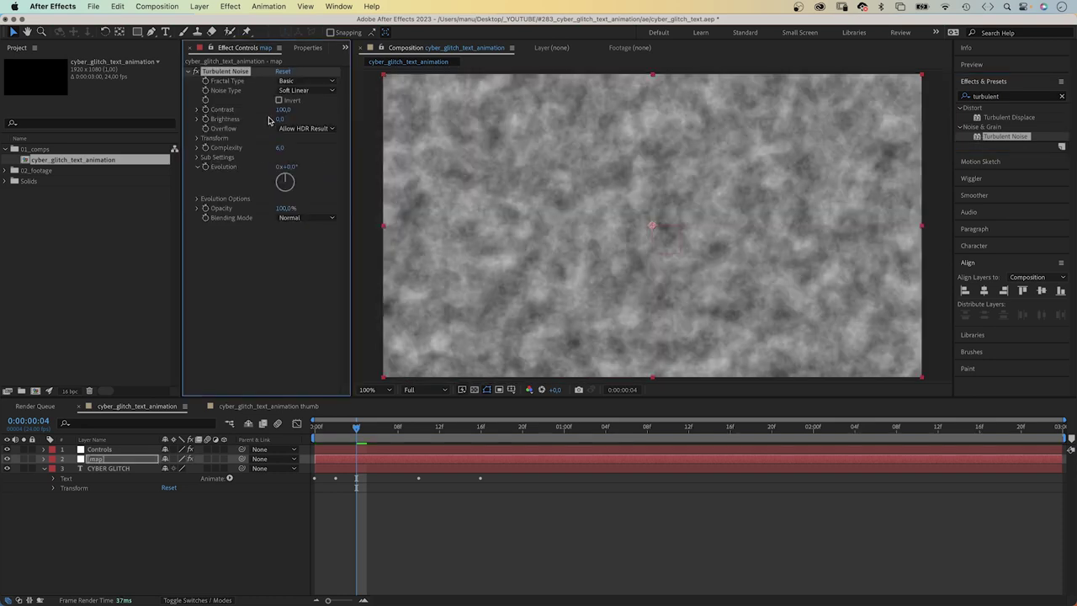
Step: Set the noise type to Linear and Contrast to 2300
left_click(294, 91)
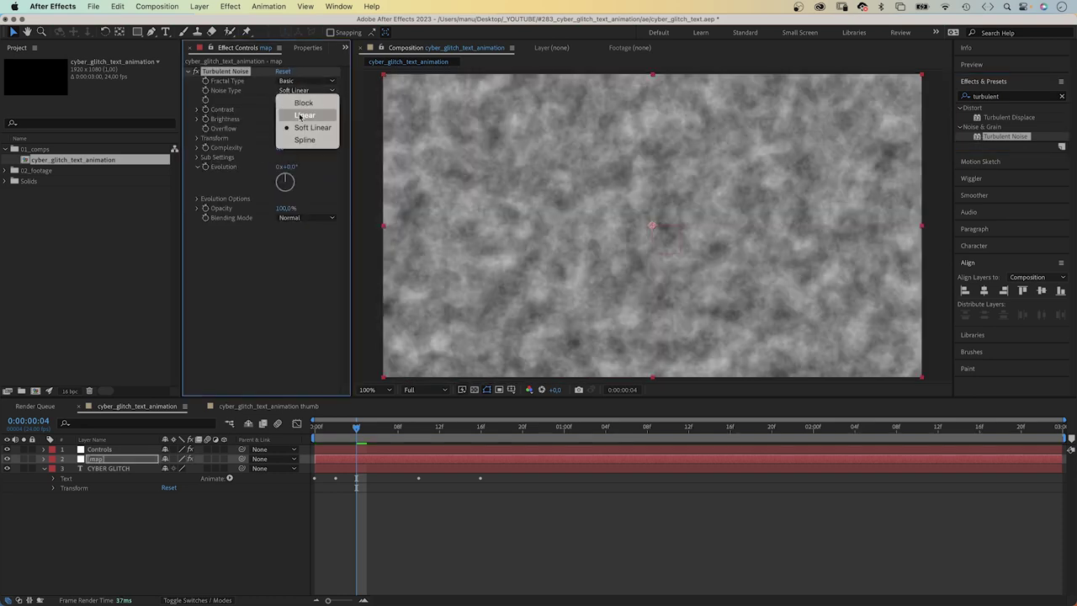
left_click(295, 114)
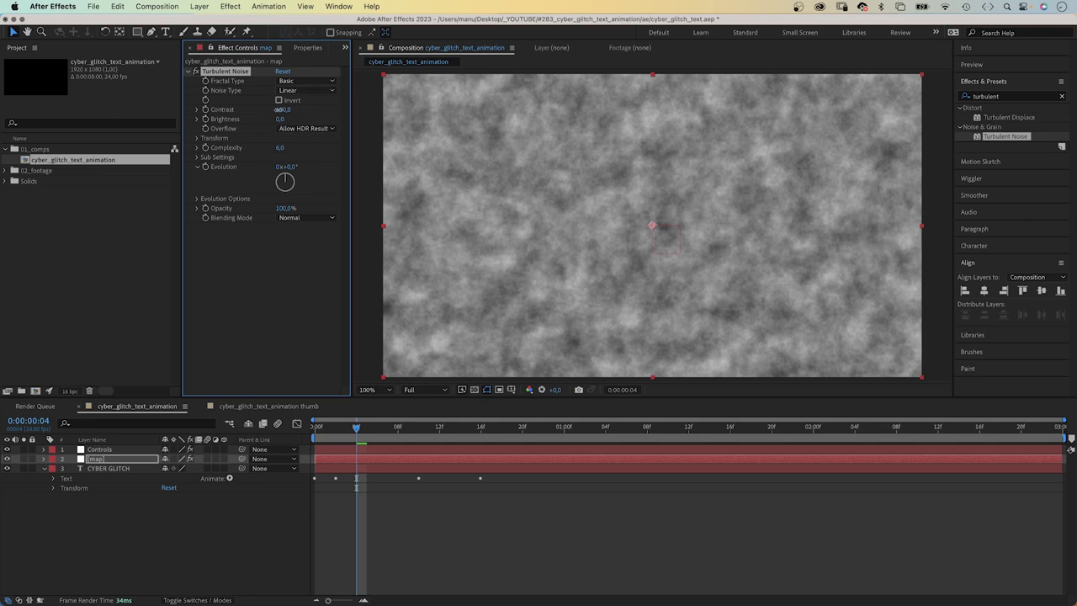
left_click(284, 109)
type("2300")
key("Return")
Step: Turn off Uniform Scaling, set Scale Width 1000, Height 10 and Complexity 1
left_click(197, 138)
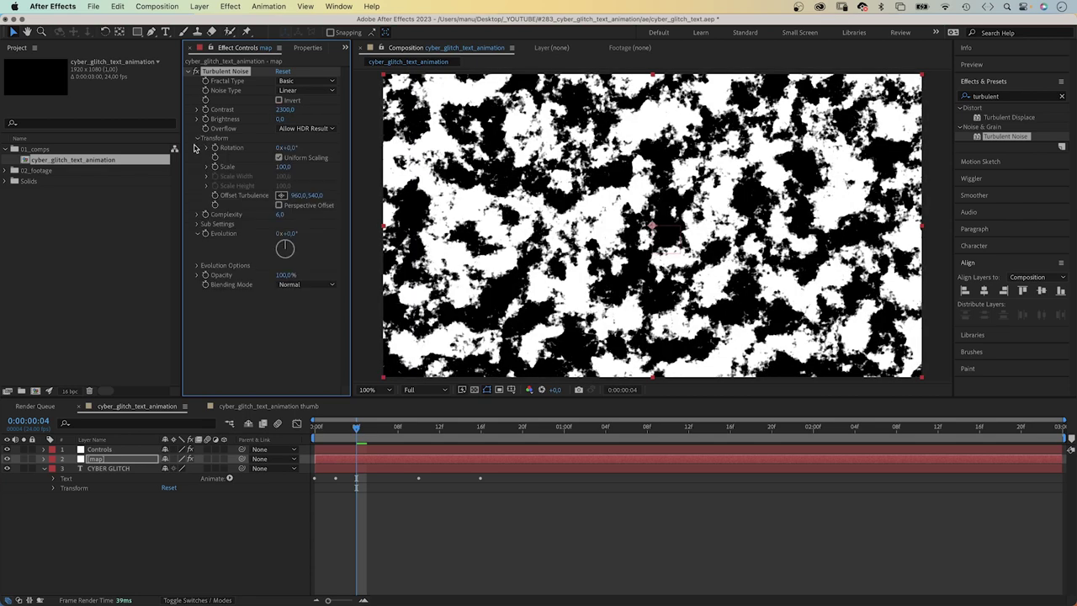
left_click(277, 158)
left_click(284, 176)
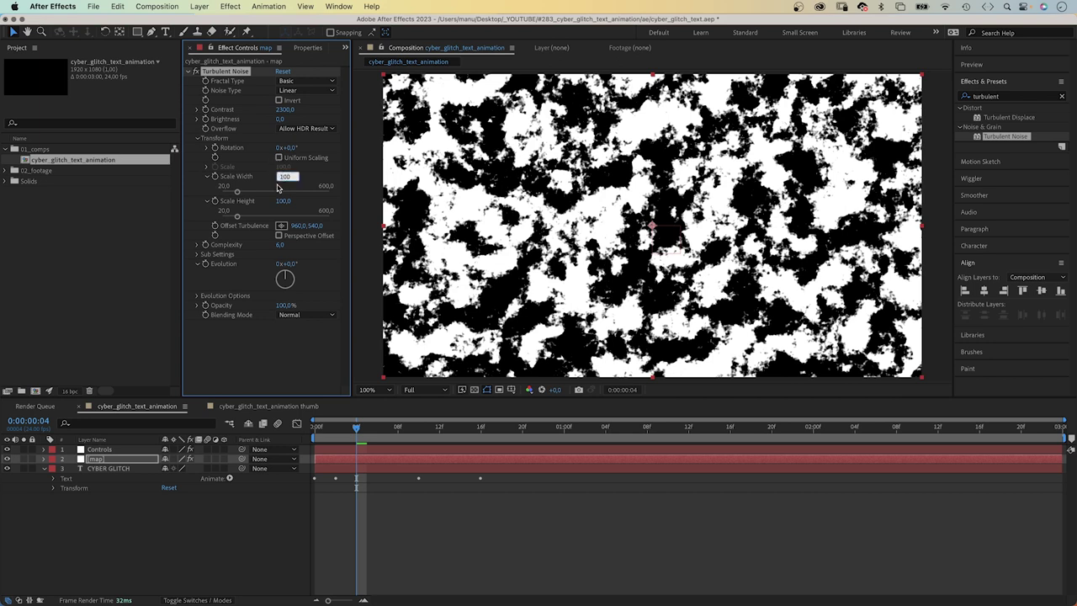
type("1000")
key("Tab")
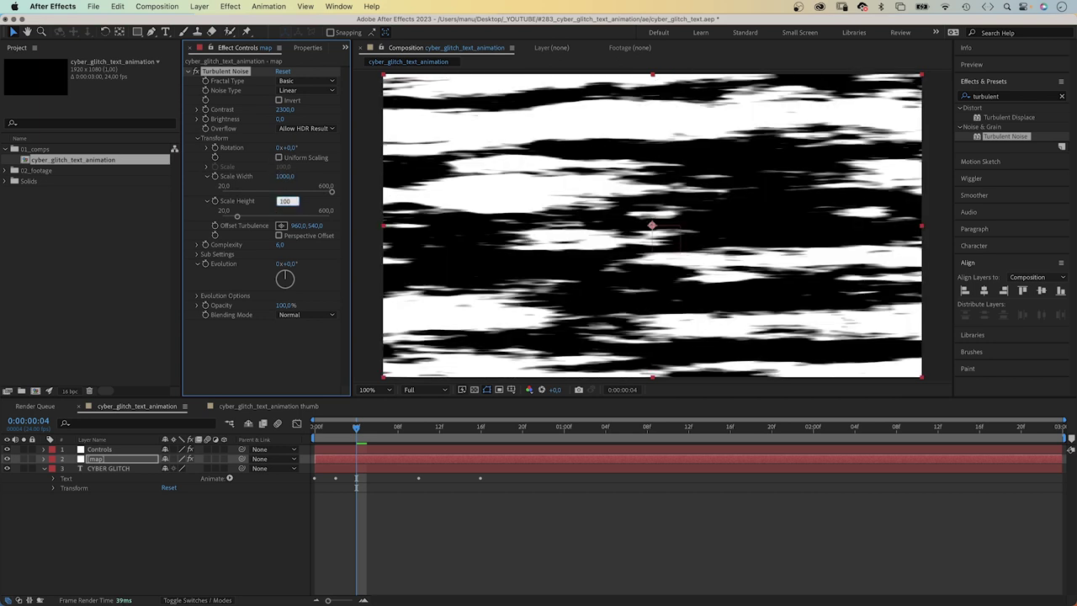
key("Return")
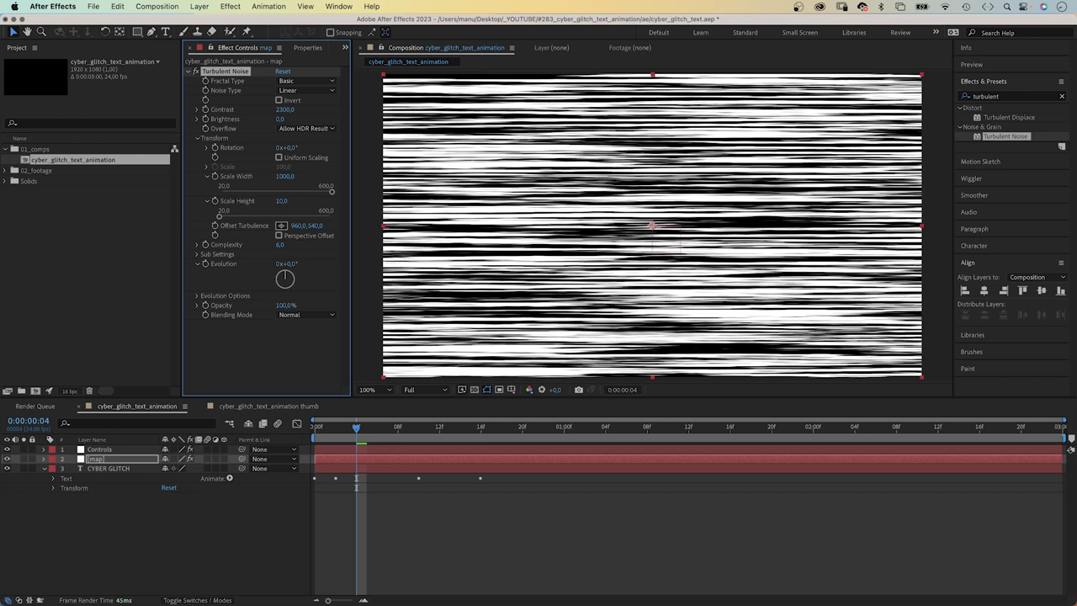
left_click(280, 245)
type("1")
key("Return")
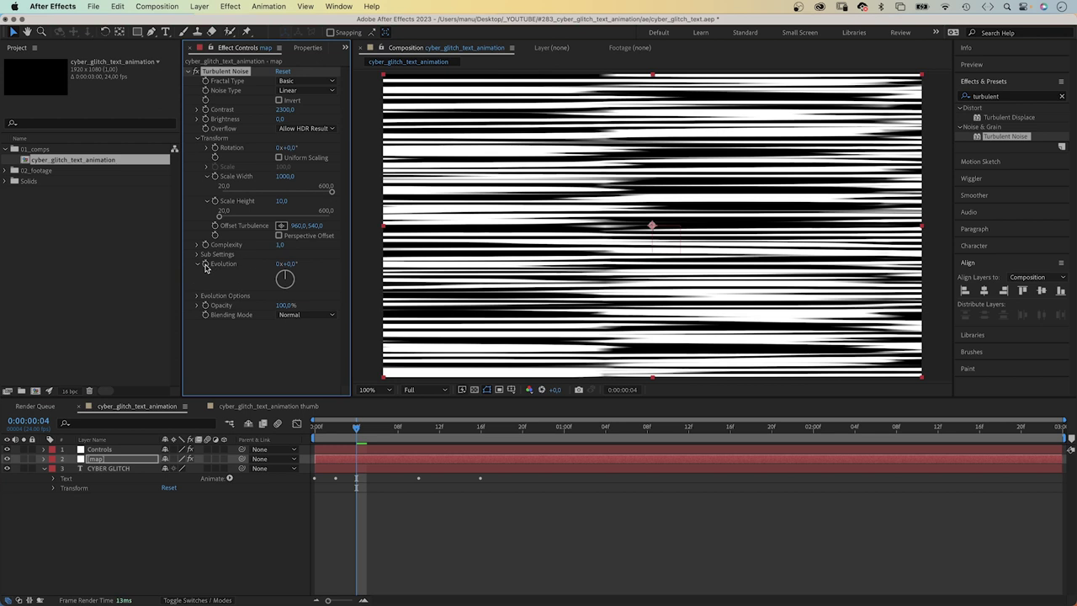
Step: Drive Turbulent Noise Evolution with a time*1000 expression and preview it
left_click(205, 264, "alt")
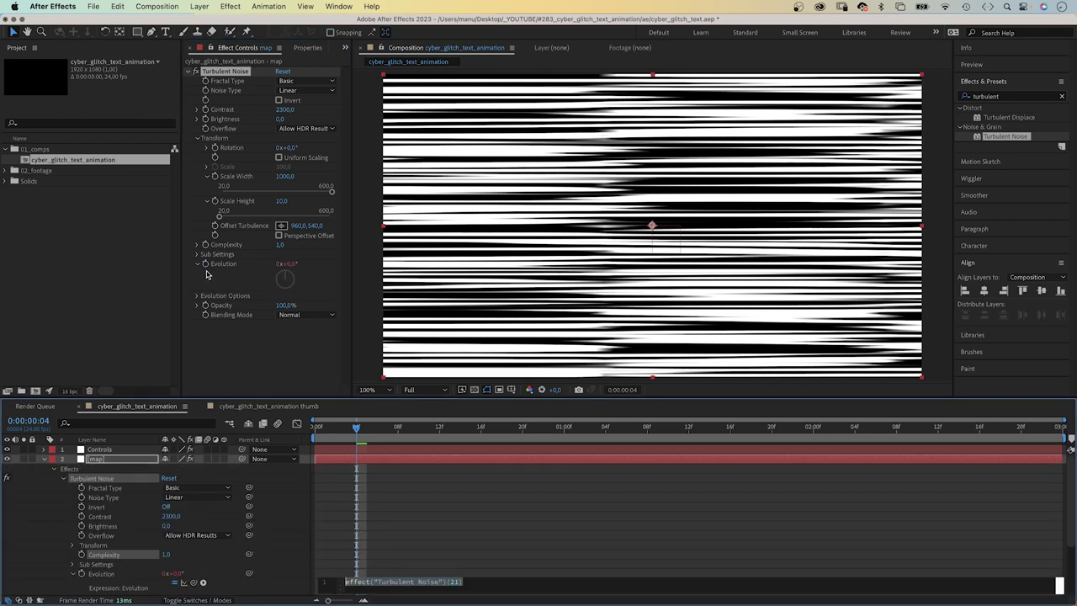
type("ti")
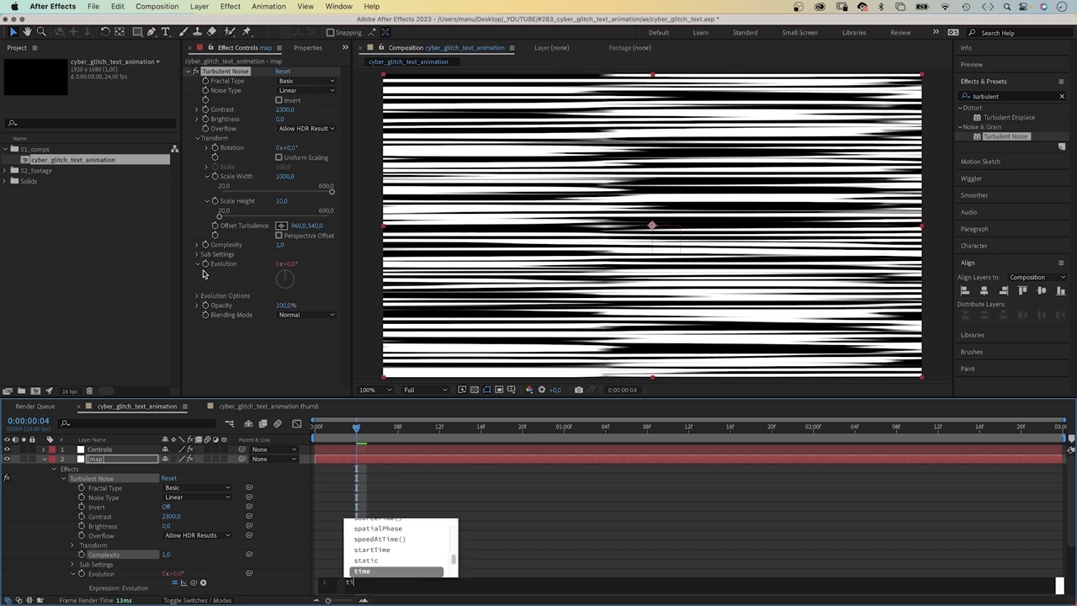
type("me*1000")
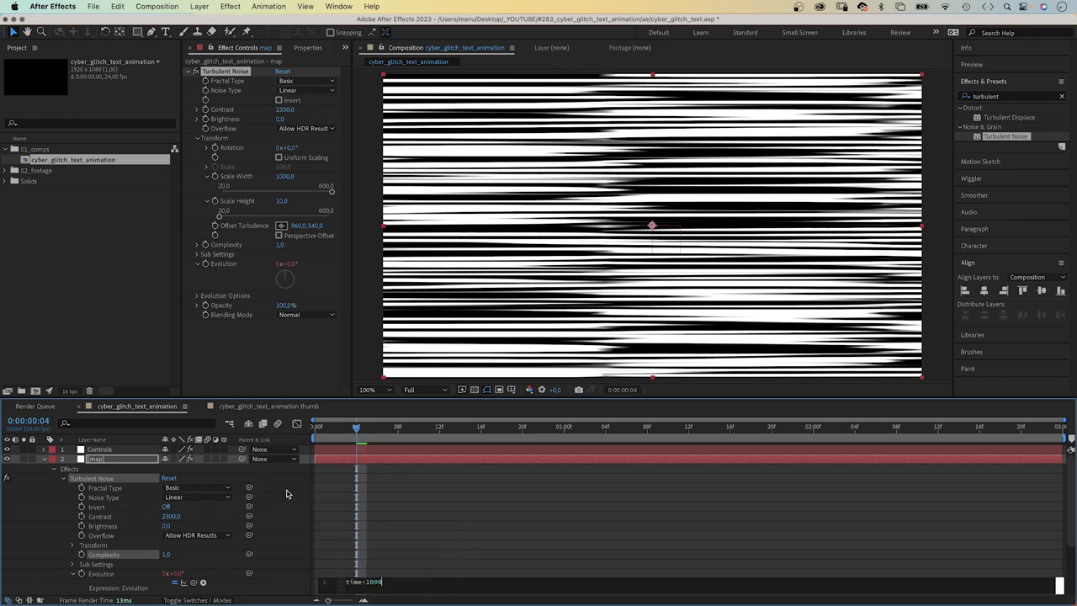
left_click(289, 490)
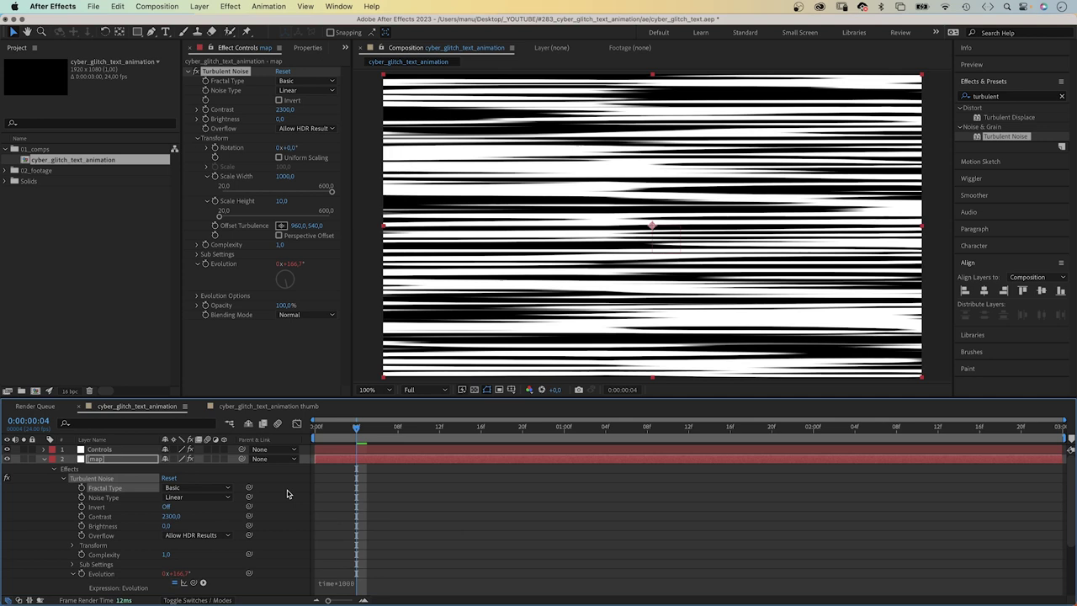
key("Home")
key("space")
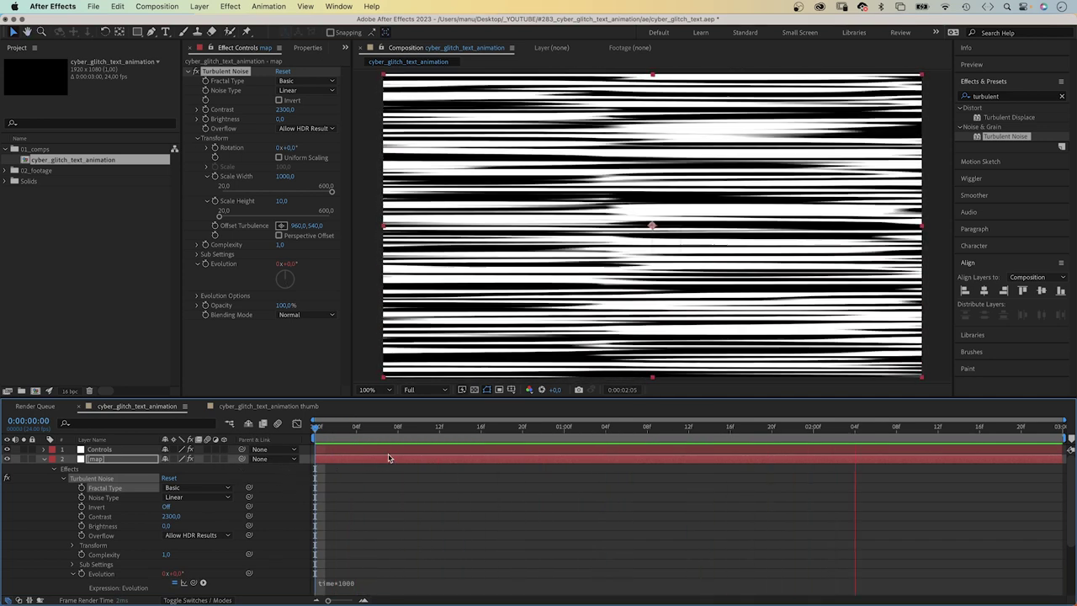
key("space")
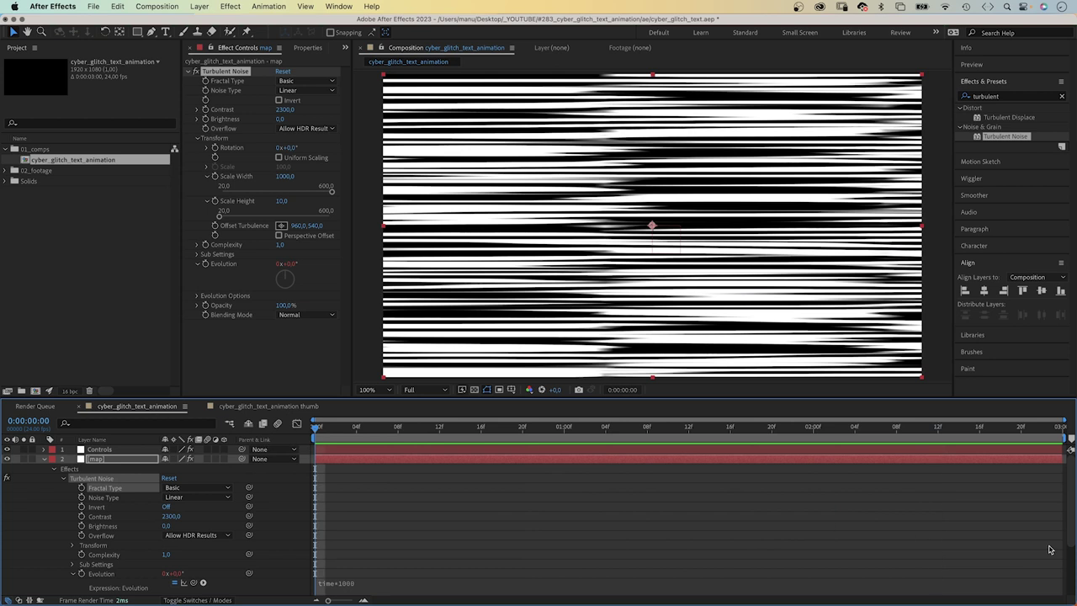
Step: Add posterizeTime() to the Evolution expression, linked to the Controls speed slider
scroll(1071, 540, "down", 5)
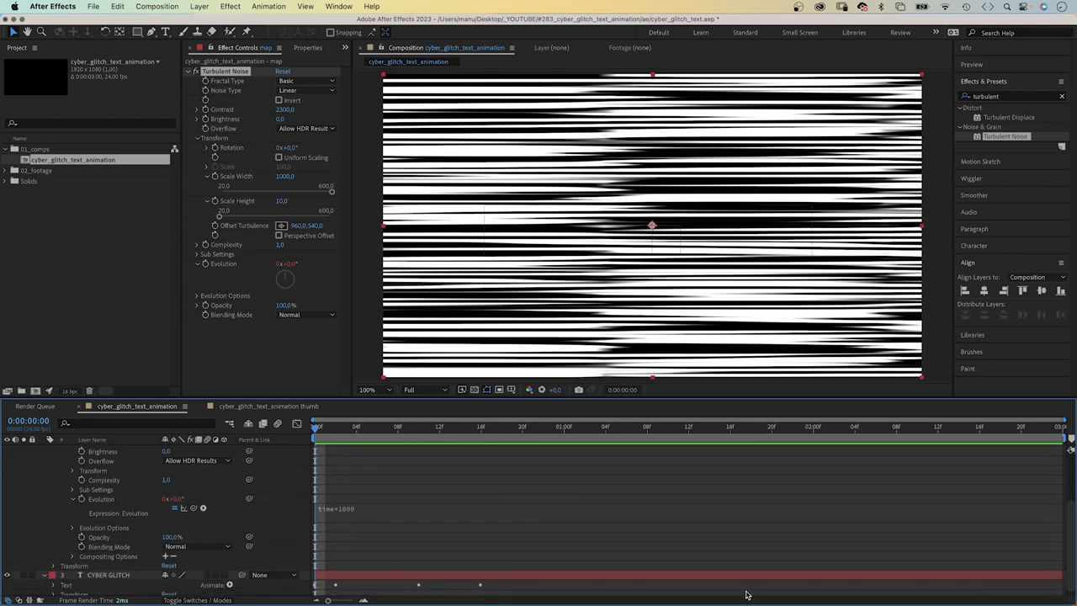
left_click(328, 512)
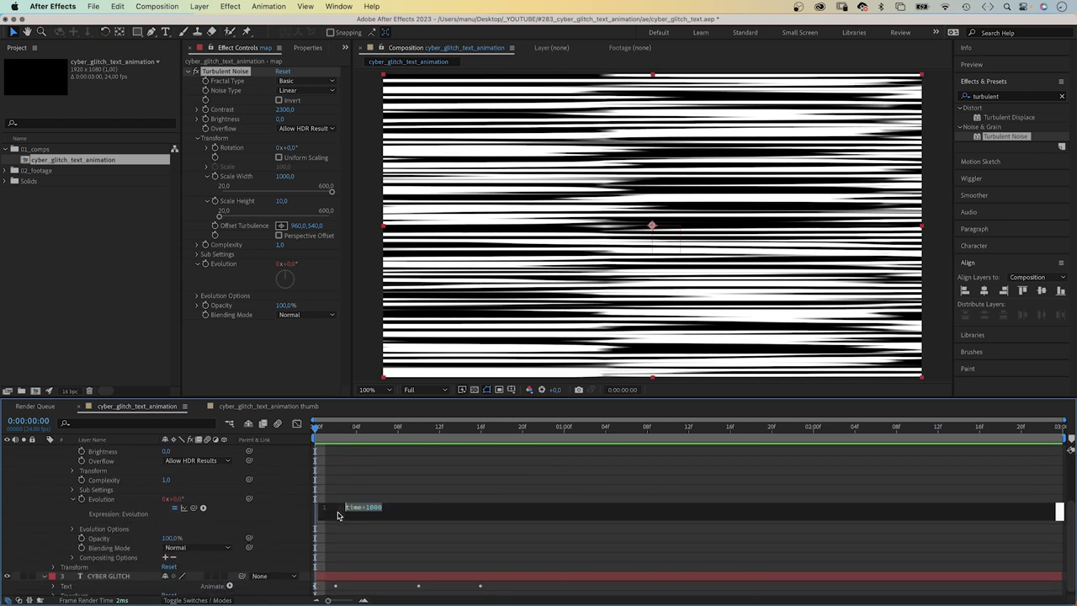
left_click(345, 508)
key("Return")
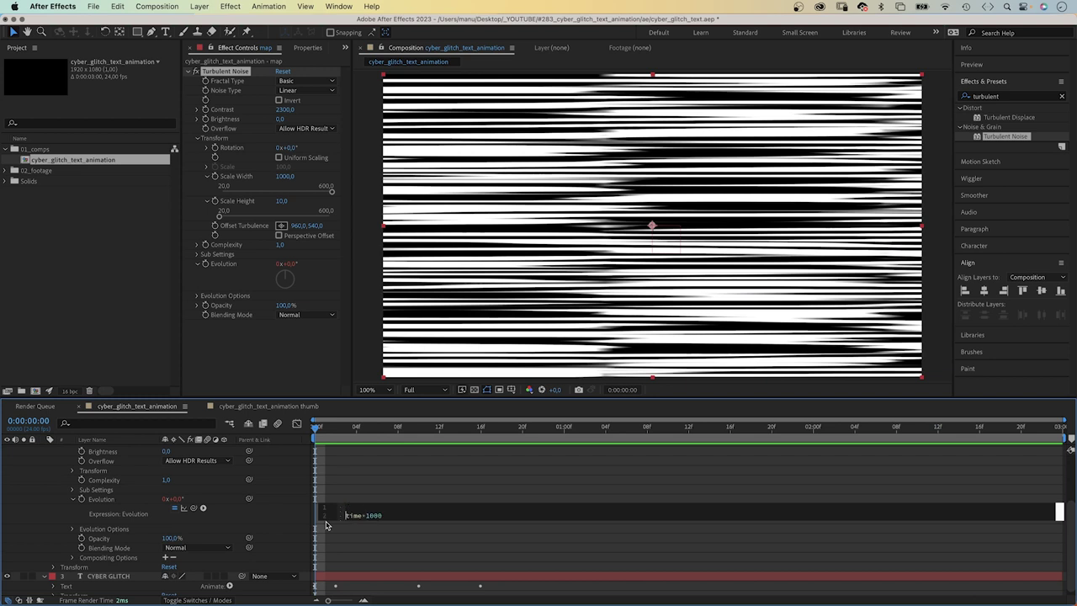
type("poster")
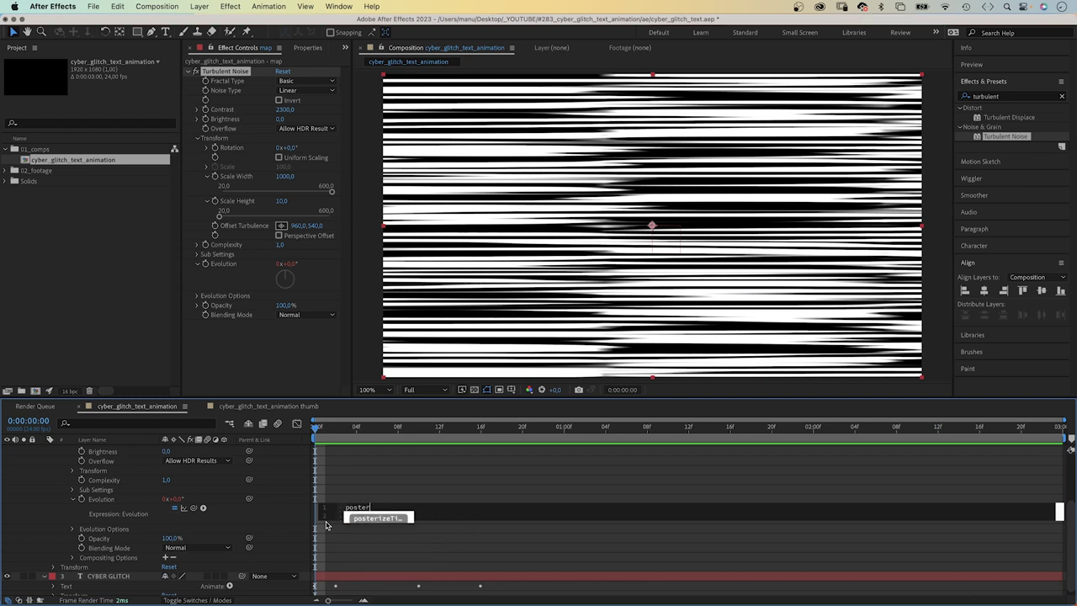
key("Return")
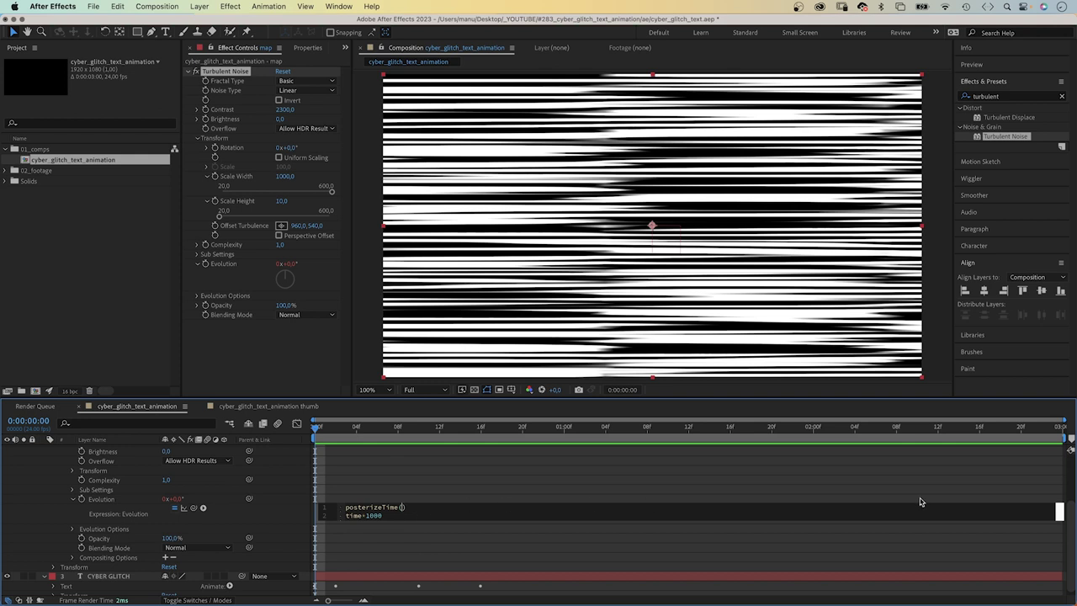
scroll(1072, 505, "up", 5)
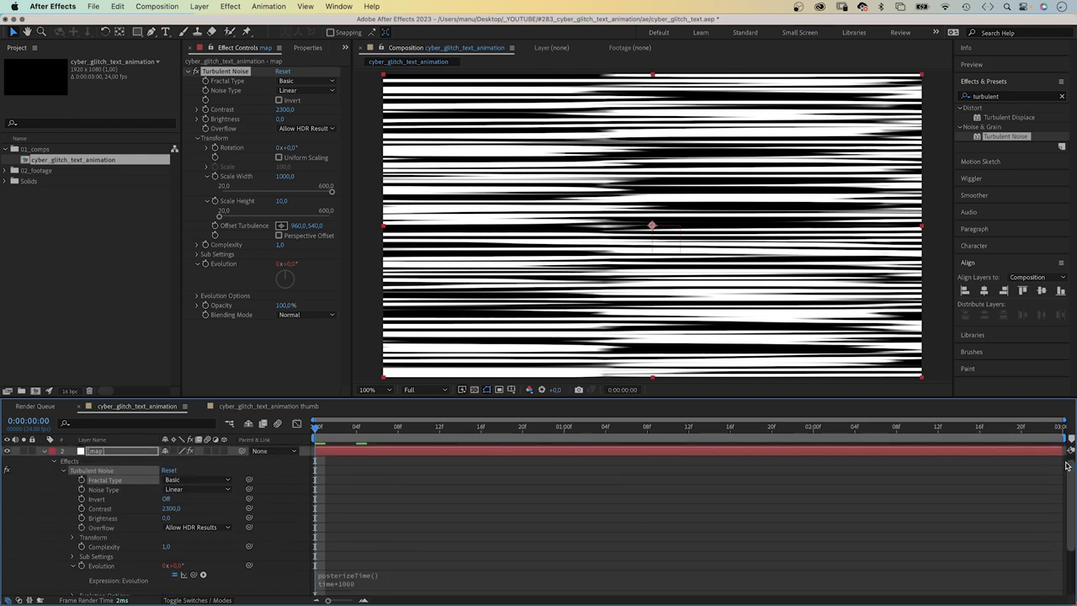
left_click(96, 449)
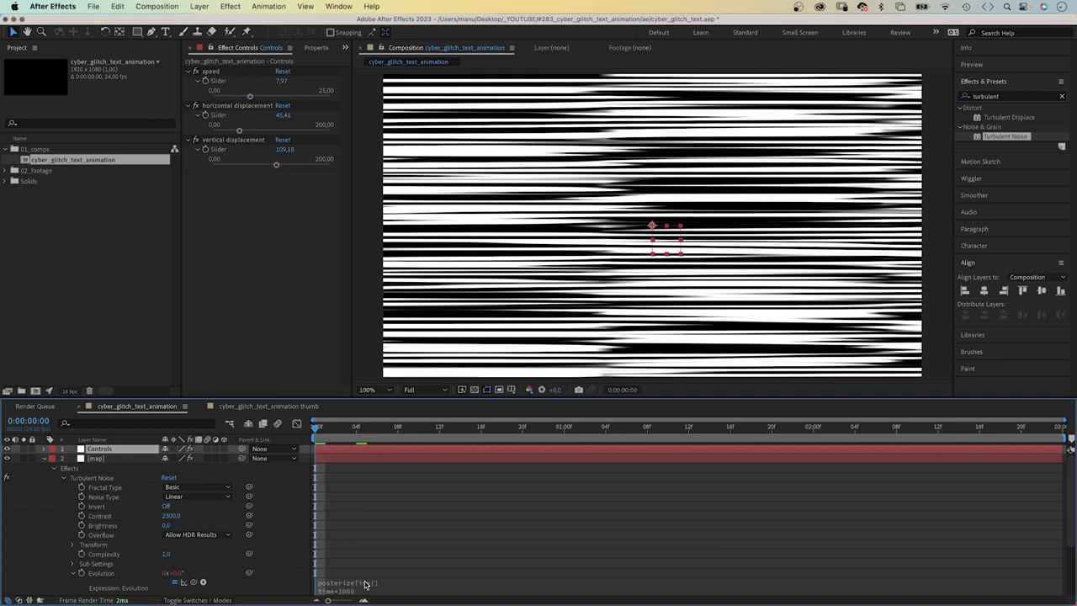
left_click(366, 586)
left_click(402, 582)
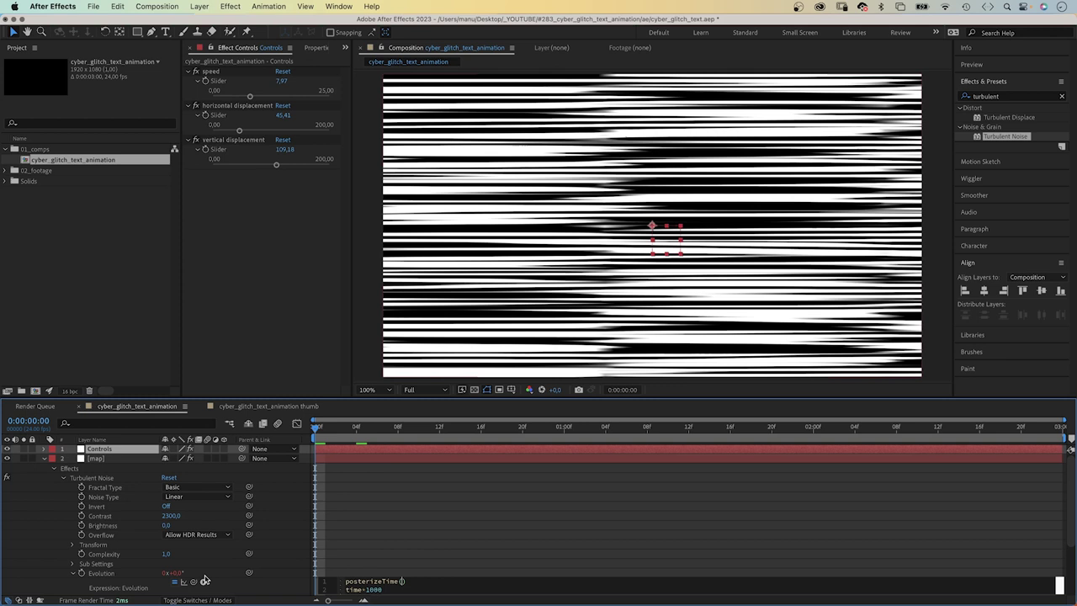
left_click_drag(194, 581, 230, 83)
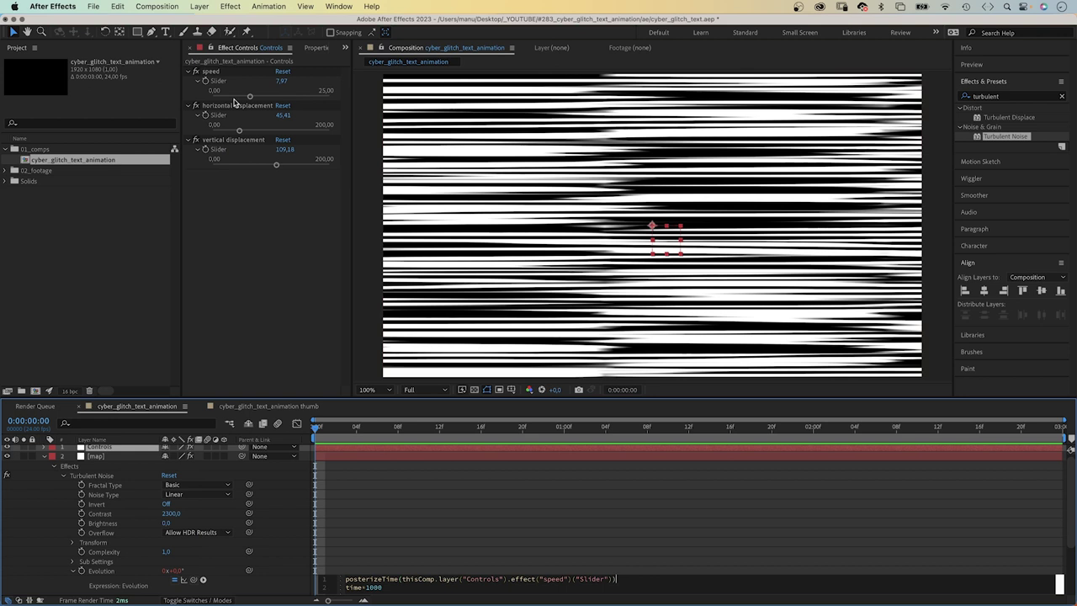
left_click(295, 498)
Step: Lower the speed slider to 3.74 and preview the slower noise from the start
key("space")
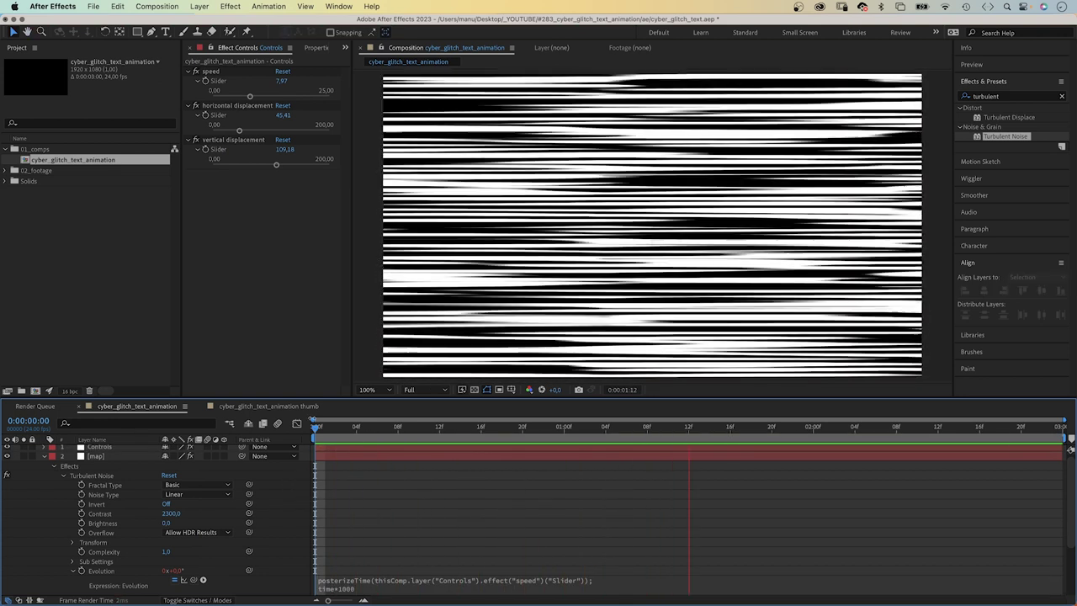
left_click_drag(248, 96, 230, 96)
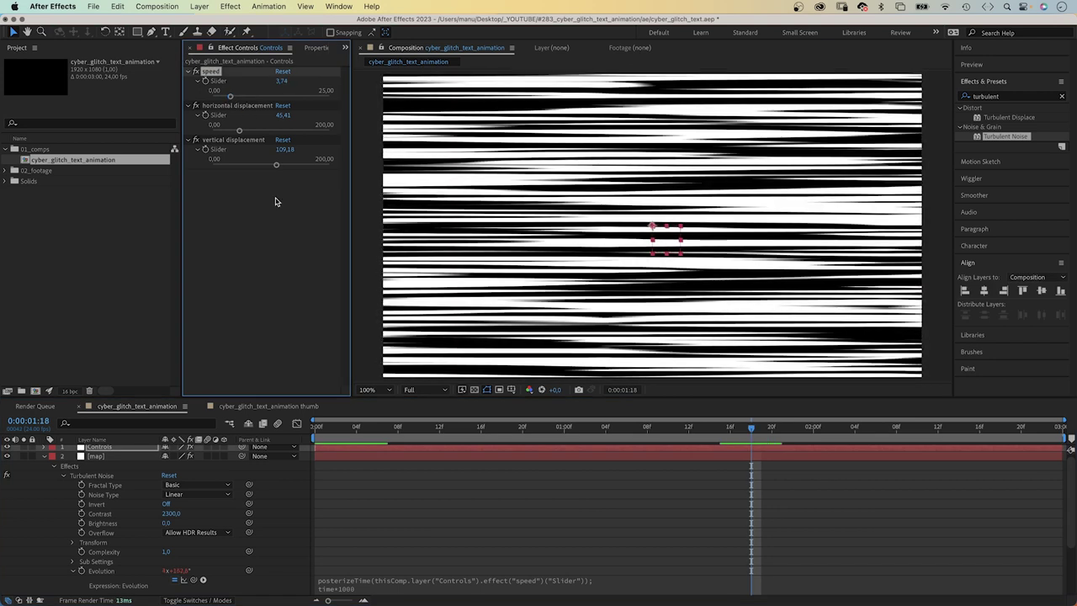
key("Home")
key("space")
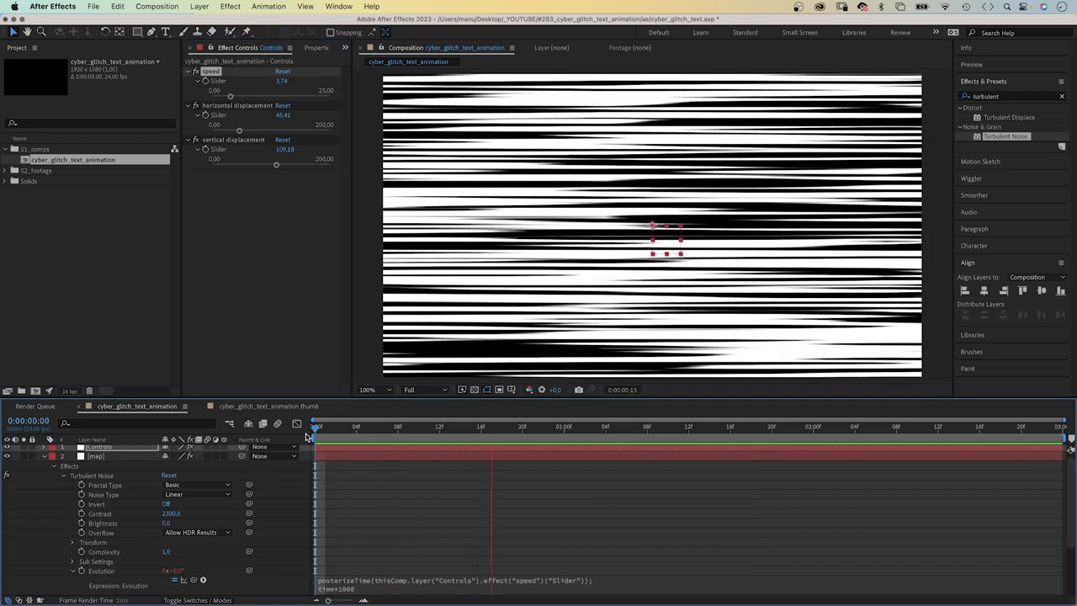
key("space")
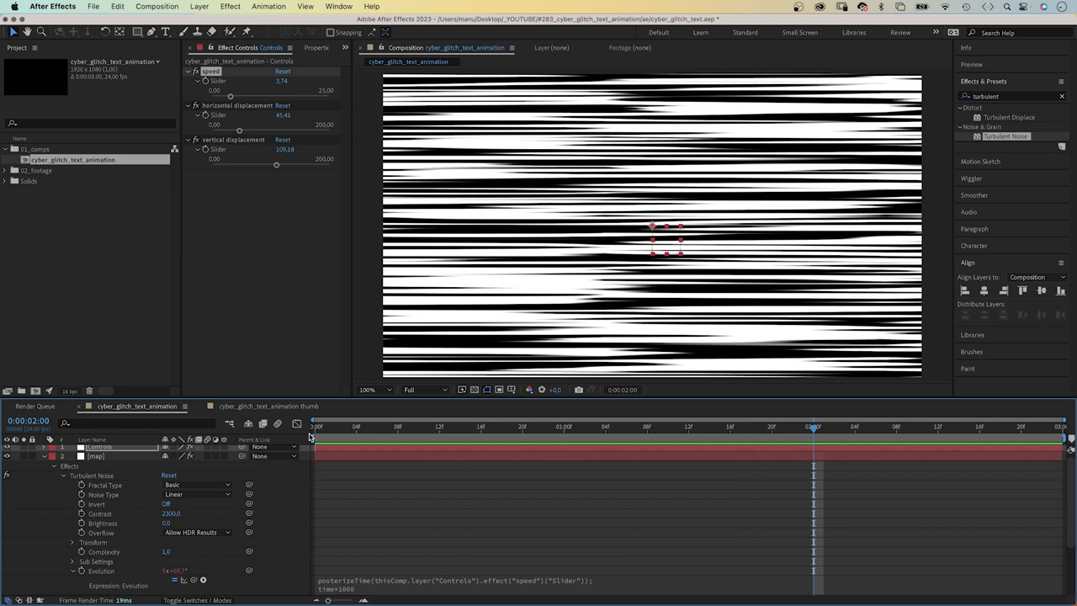
Step: Apply the Mosaic effect to the map layer
left_click(92, 457)
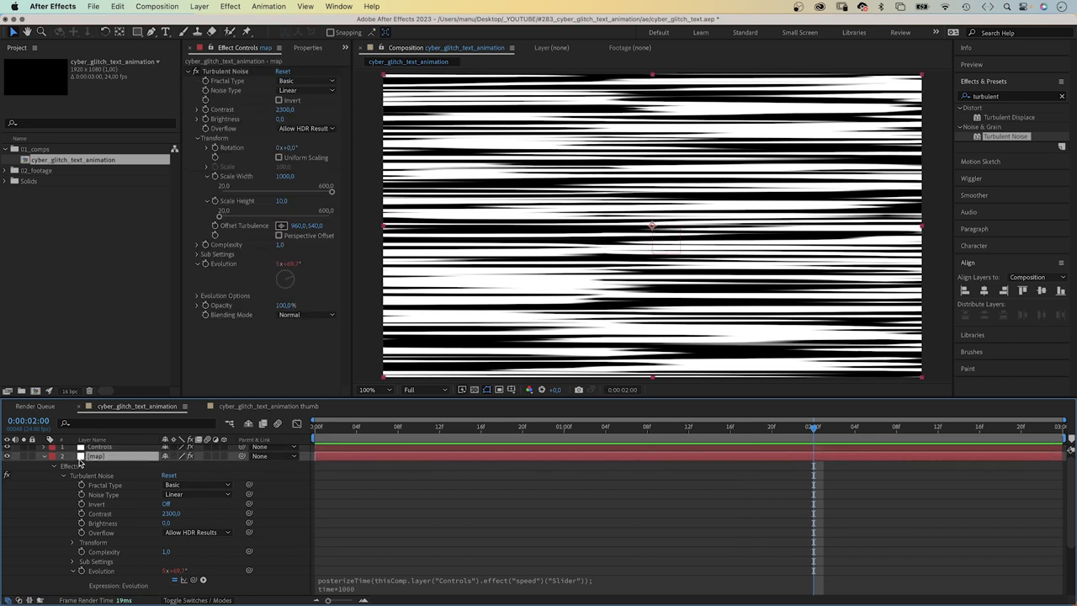
left_click(1009, 101)
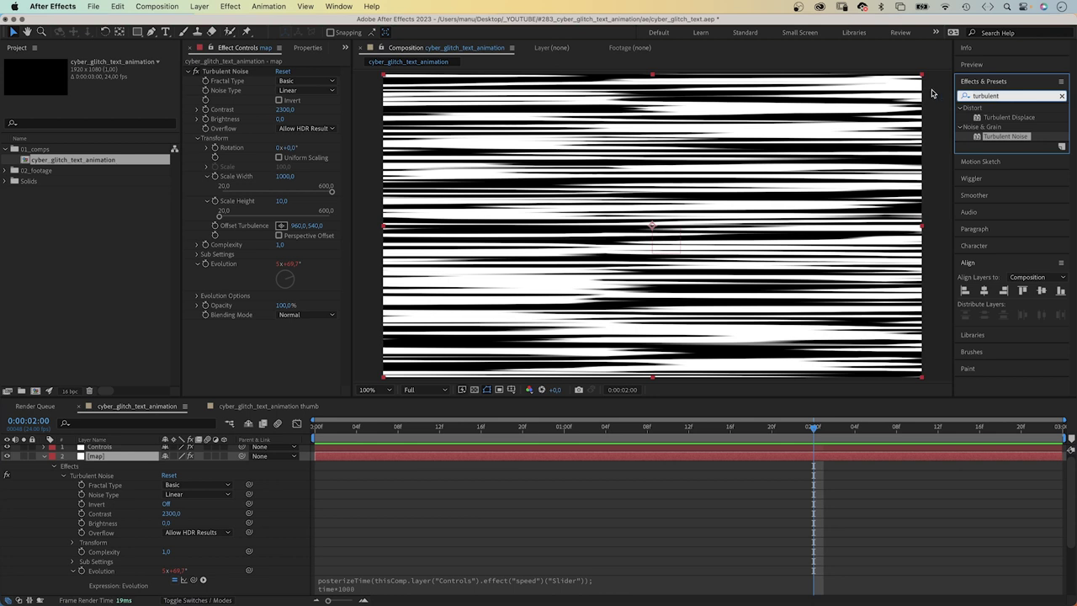
key("BackSpace")
key("BackSpace")
key("BackSpace")
key("BackSpace")
key("BackSpace")
key("BackSpace")
key("BackSpace")
key("BackSpace")
key("BackSpace")
type("mosaic")
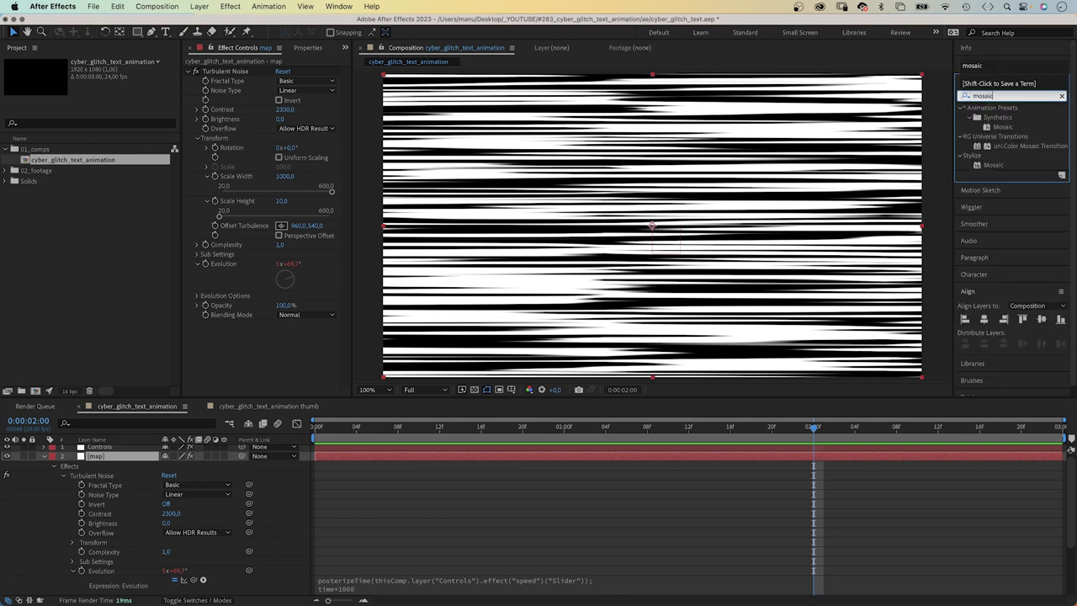
left_click_drag(977, 167, 202, 352)
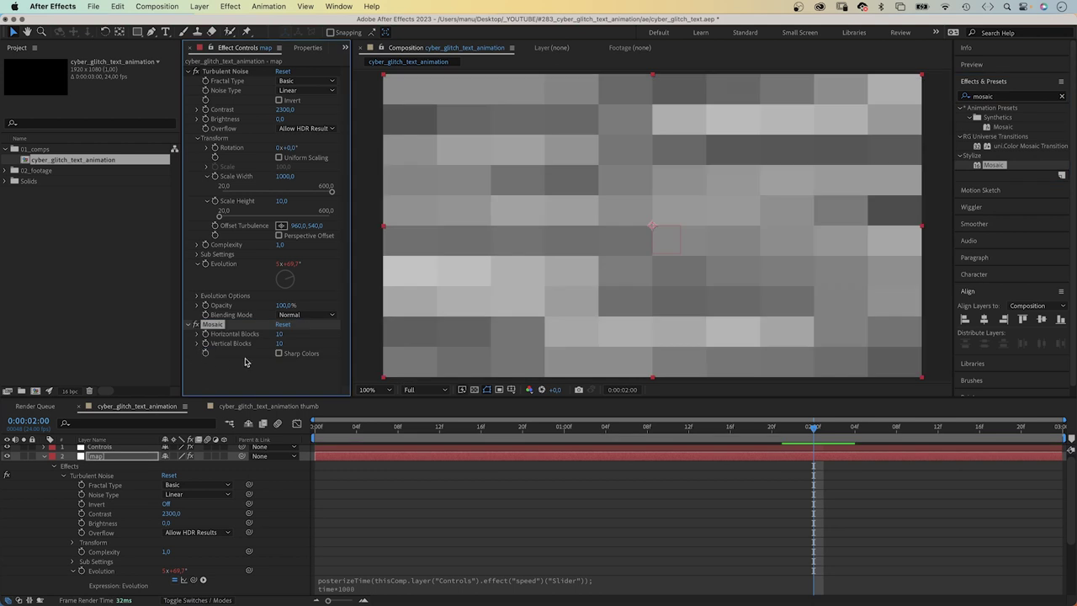
Step: Set Mosaic to 1 horizontal block, 120 vertical blocks and Sharp Colors
left_click(278, 334)
key("Return")
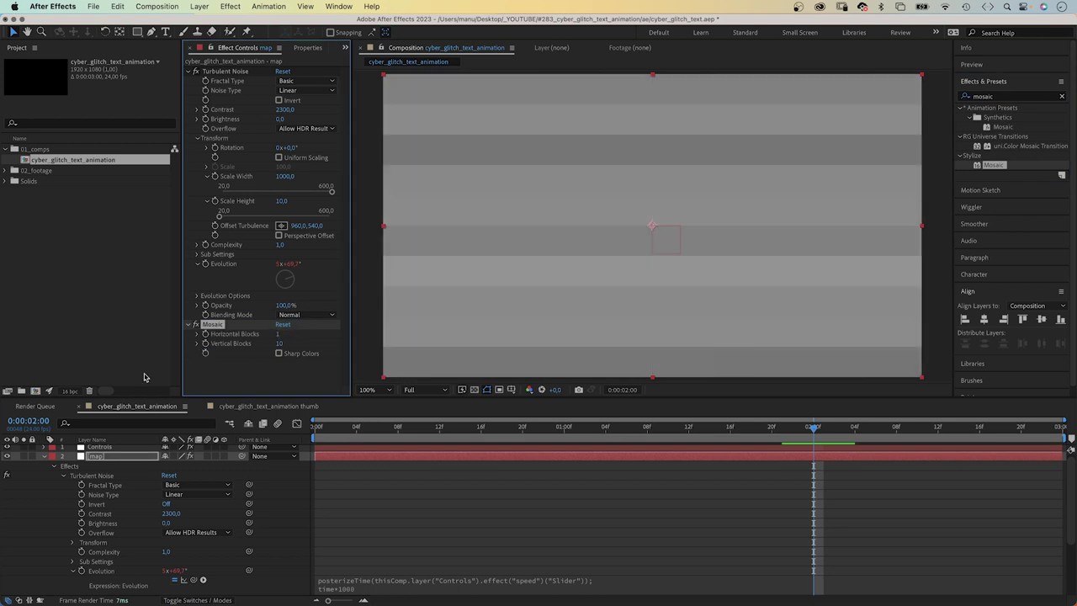
left_click(280, 343)
key("Return")
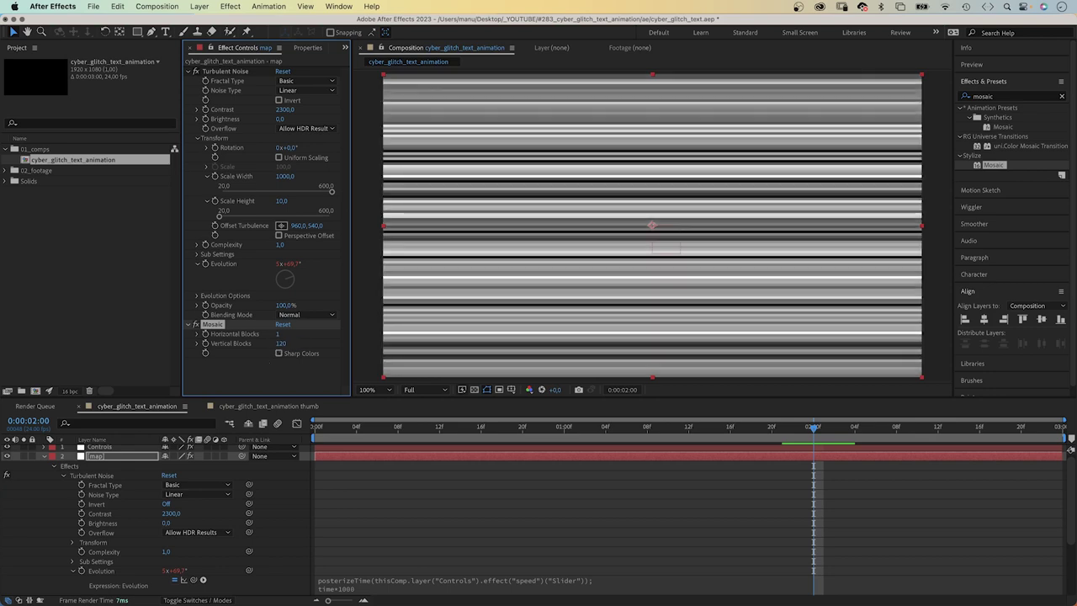
left_click(278, 354)
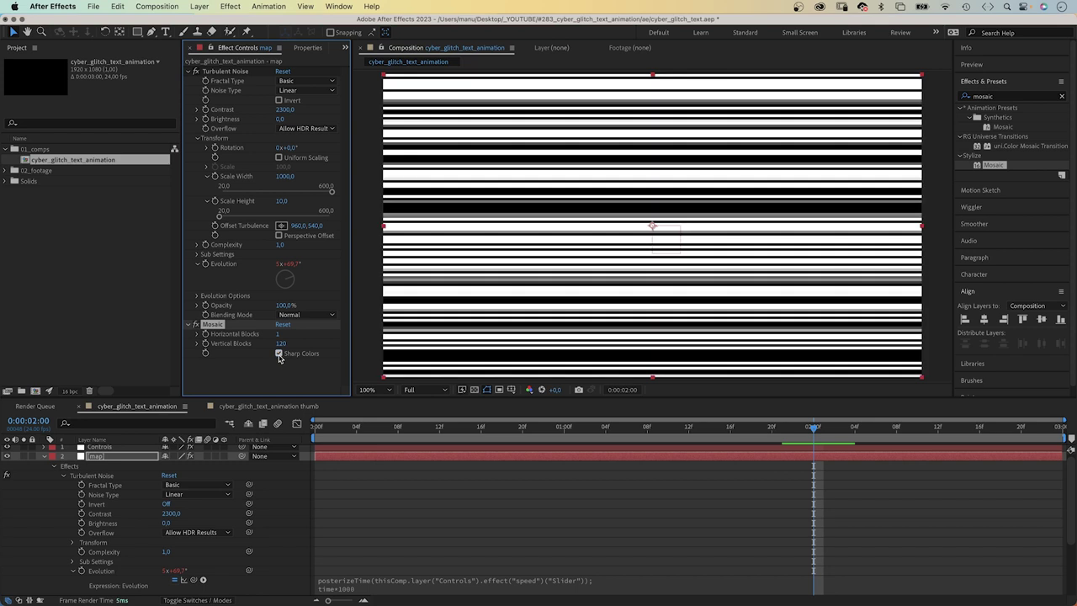
left_click_drag(400, 429, 302, 441)
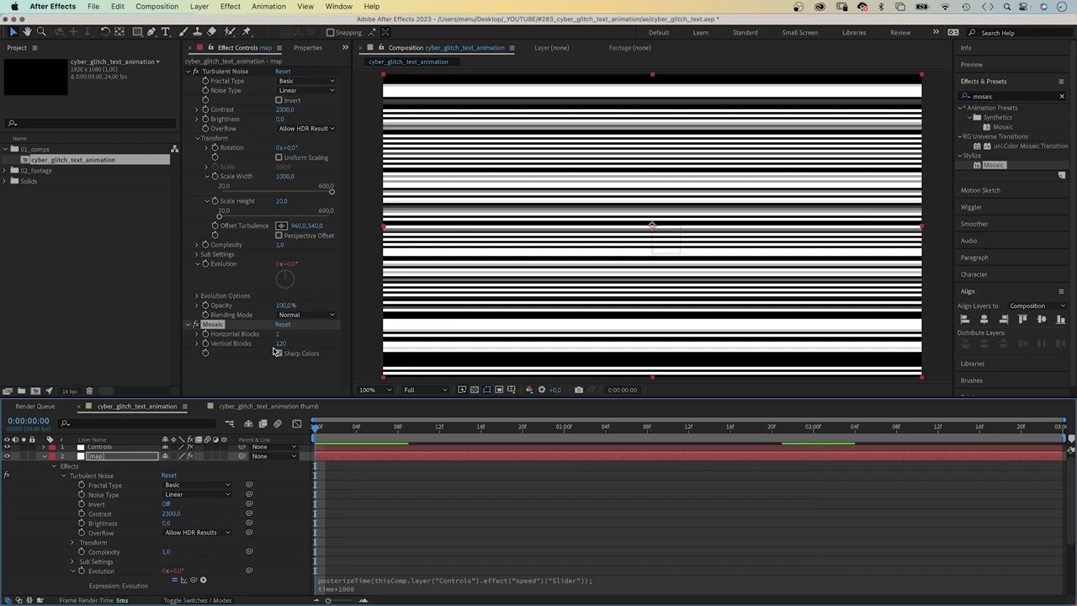
Step: Give Vertical Blocks a posterizeTime() expression linked to the speed slider
left_click(205, 344, "alt")
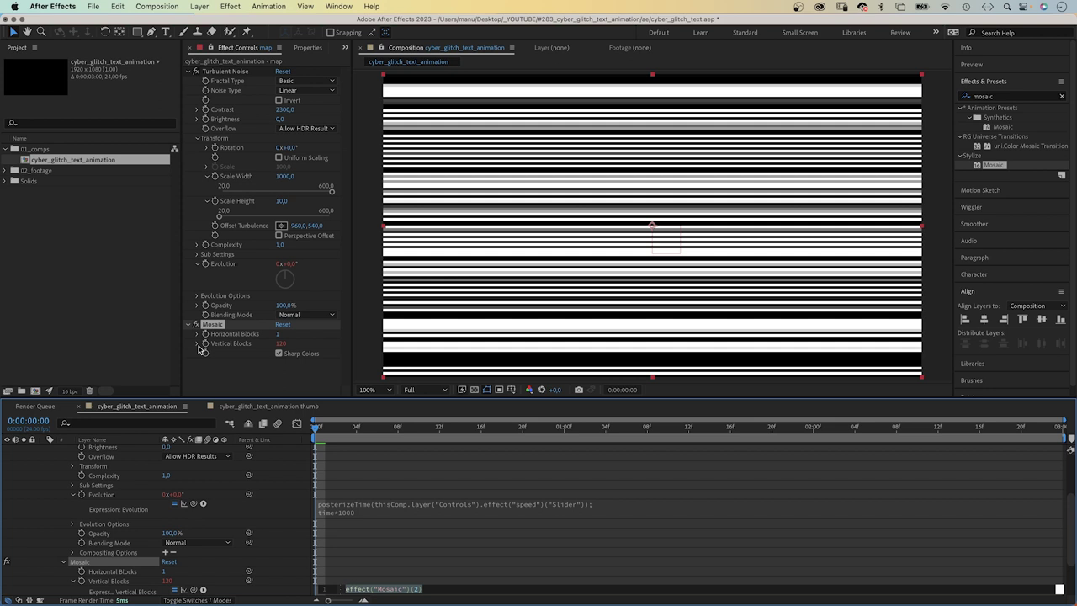
type("pos")
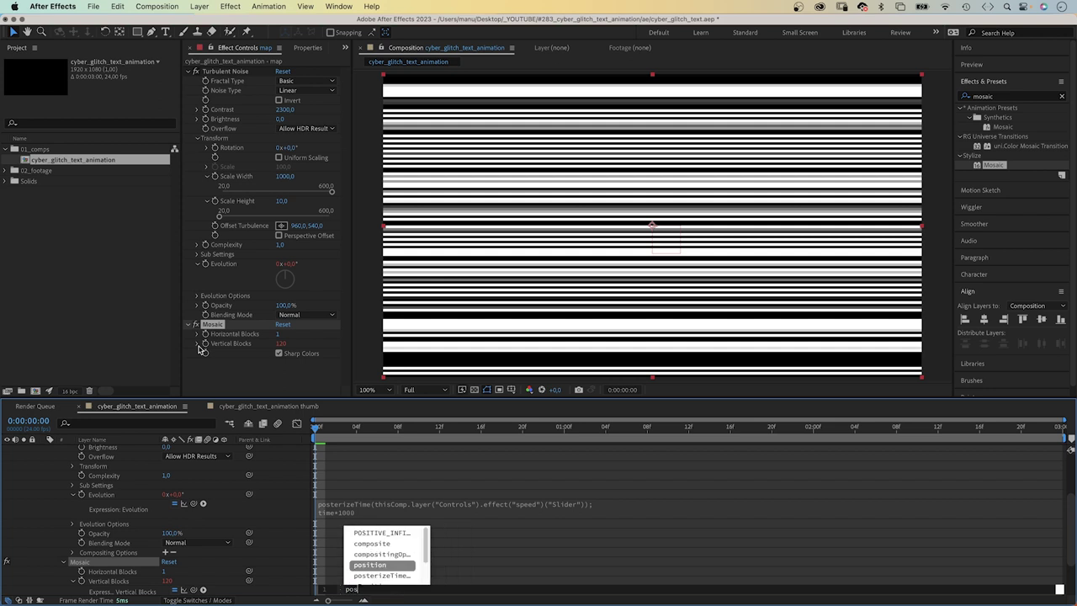
key("Down")
key("Return")
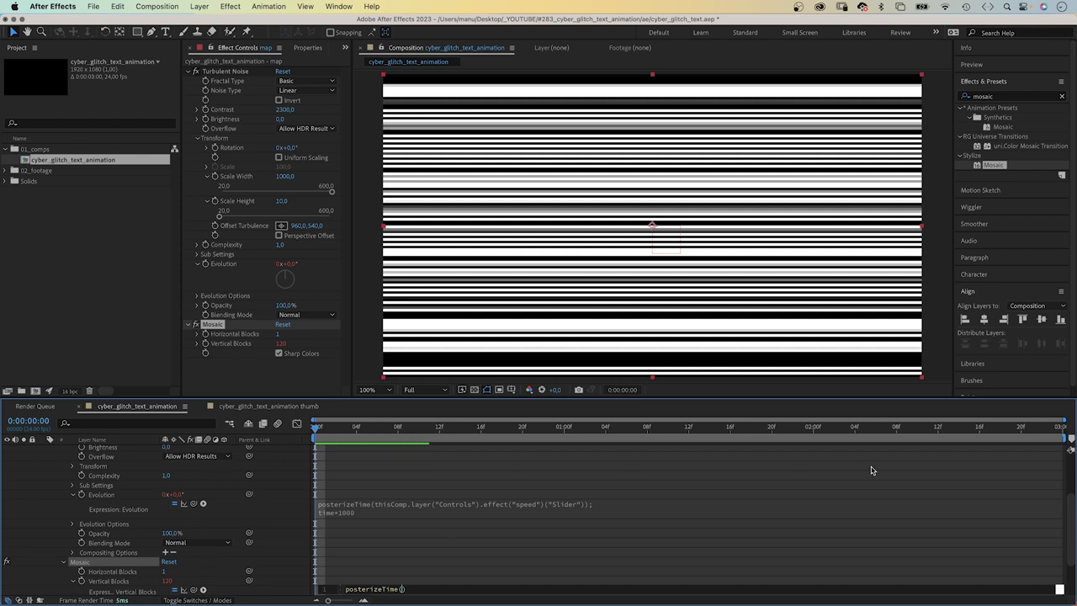
scroll(1069, 499, "up", 5)
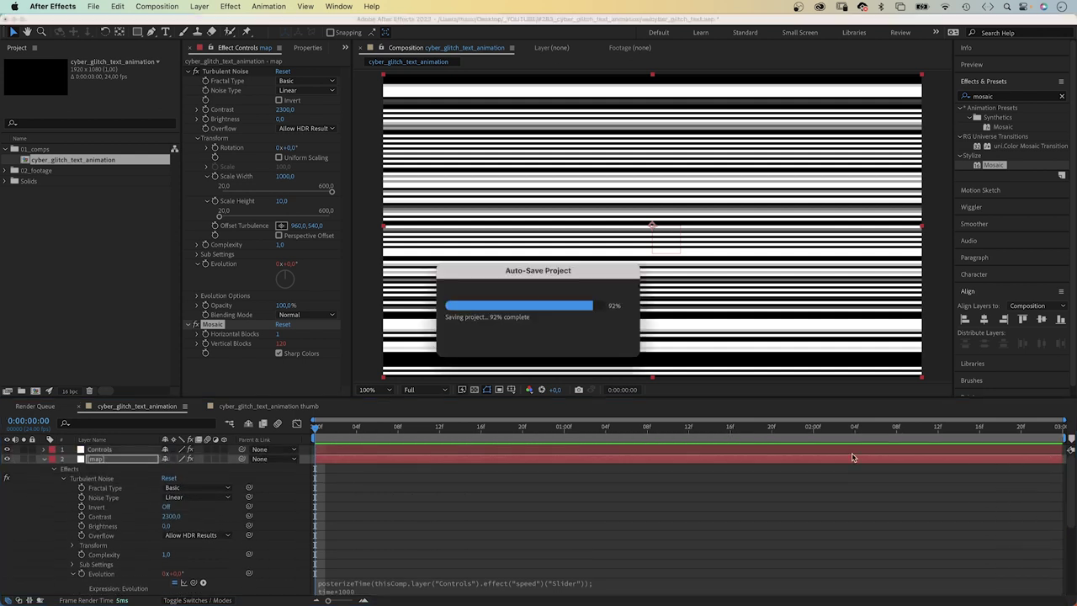
left_click(151, 451)
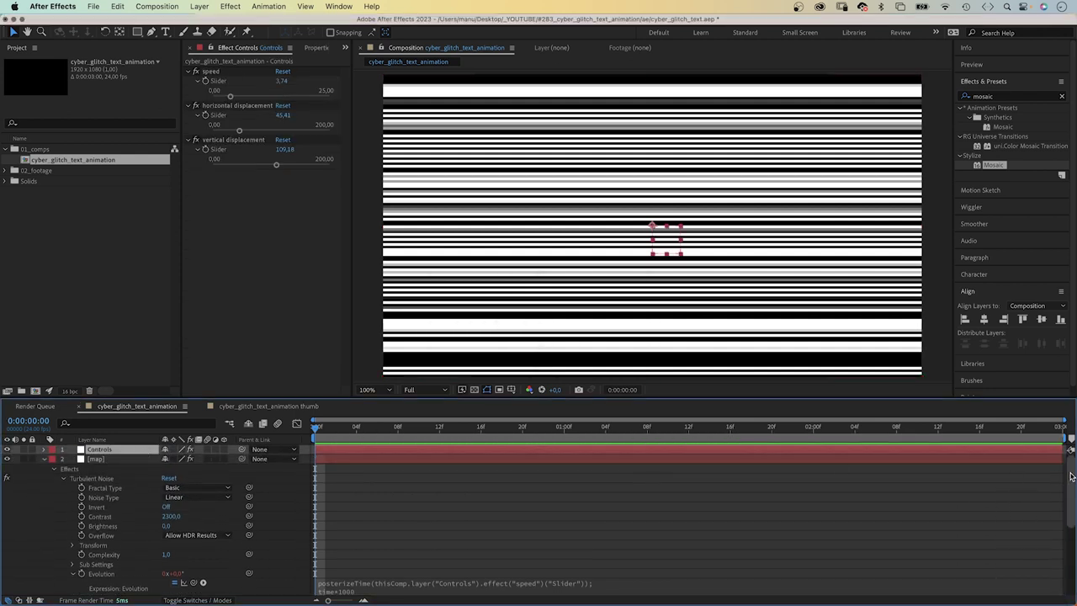
scroll(1070, 504, "down", 3)
scroll(1071, 511, "down", 1)
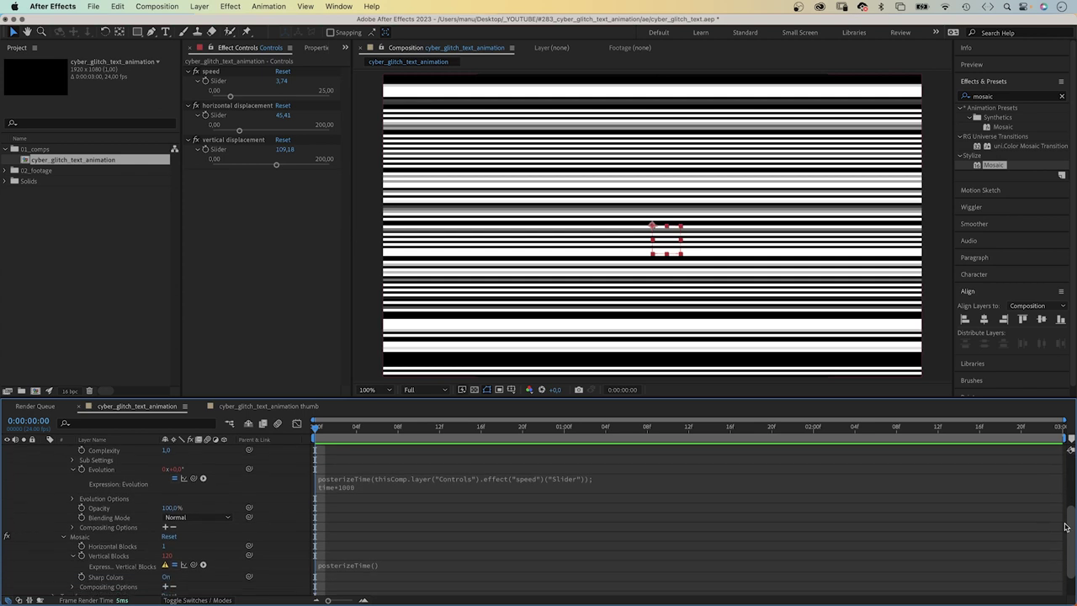
left_click(368, 565)
left_click(388, 586)
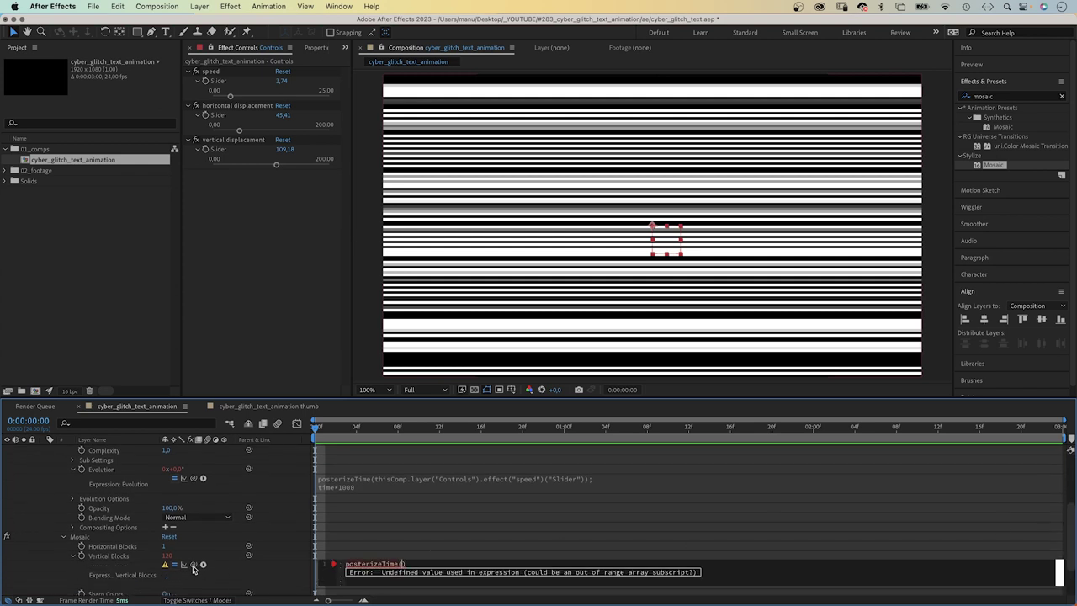
left_click_drag(192, 567, 201, 92)
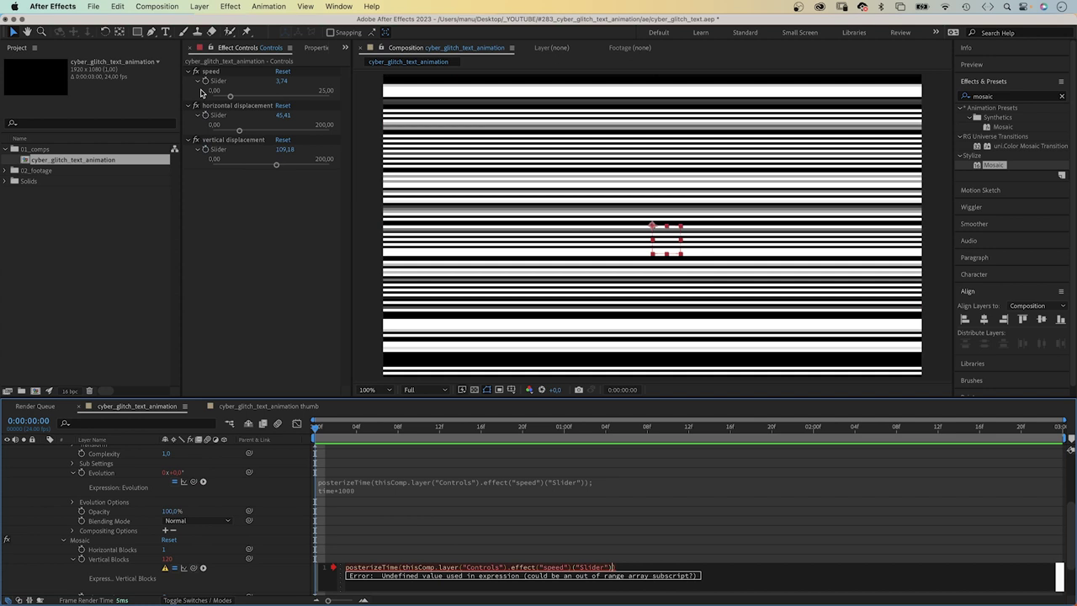
Step: Add wiggle(1,80) to the Vertical Blocks expression and preview the stripes
type("wi")
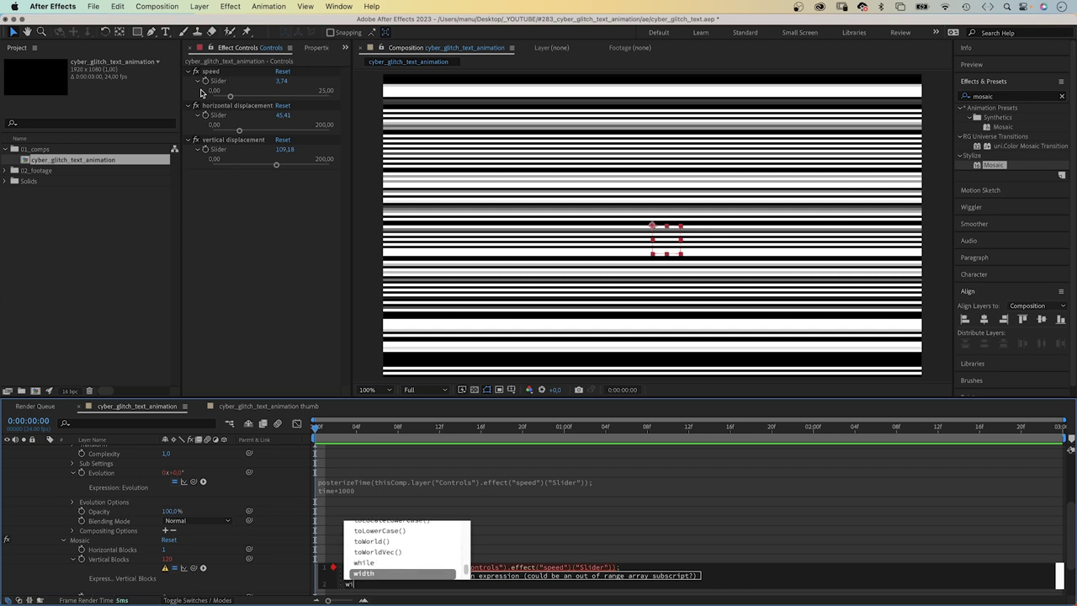
type("ggl")
key("Return")
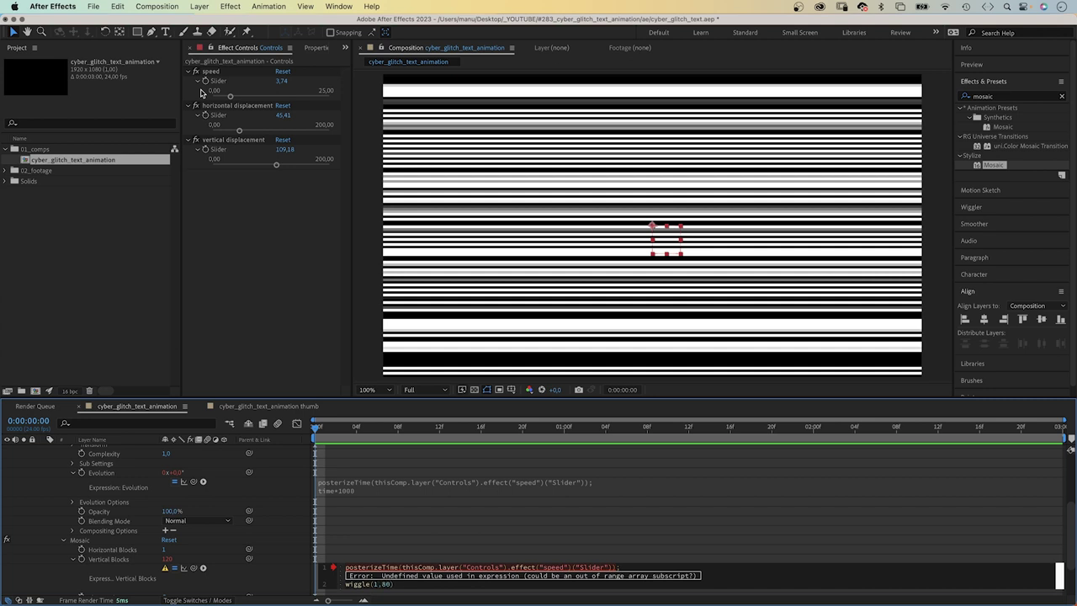
left_click(276, 505)
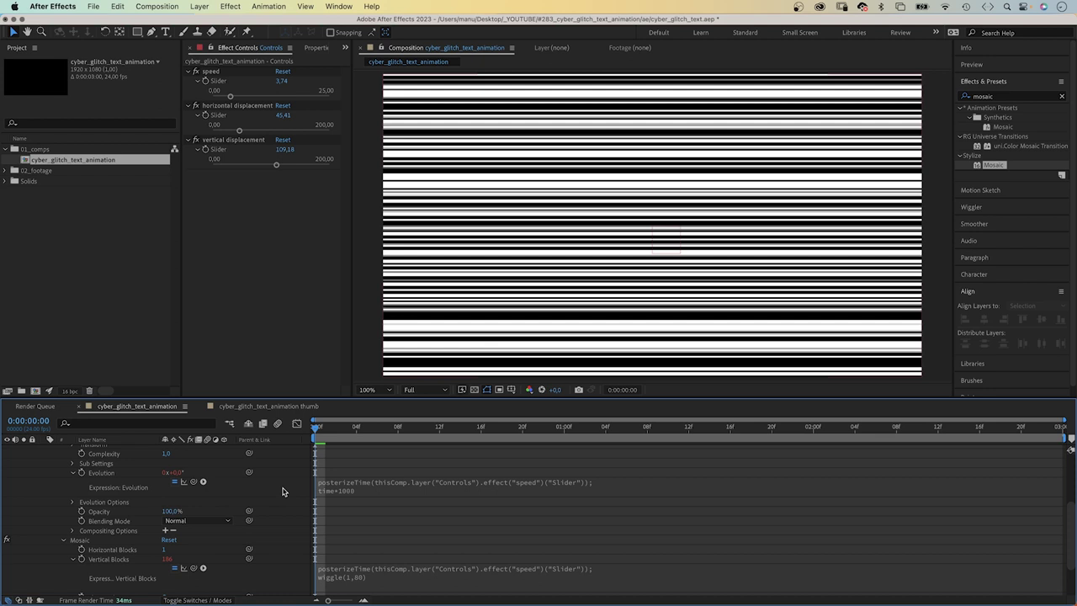
key("space")
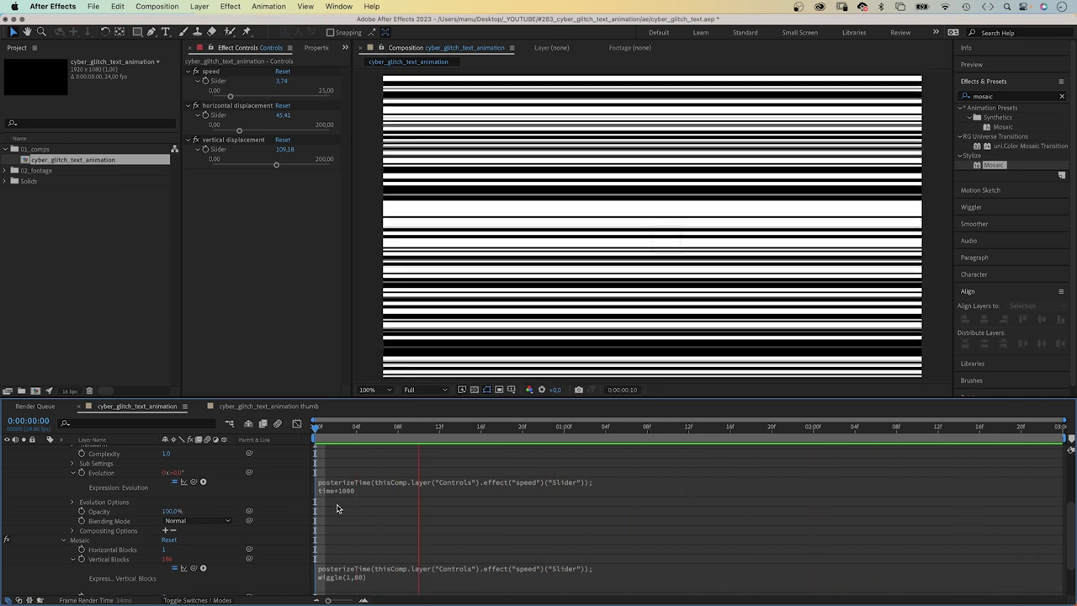
key("space")
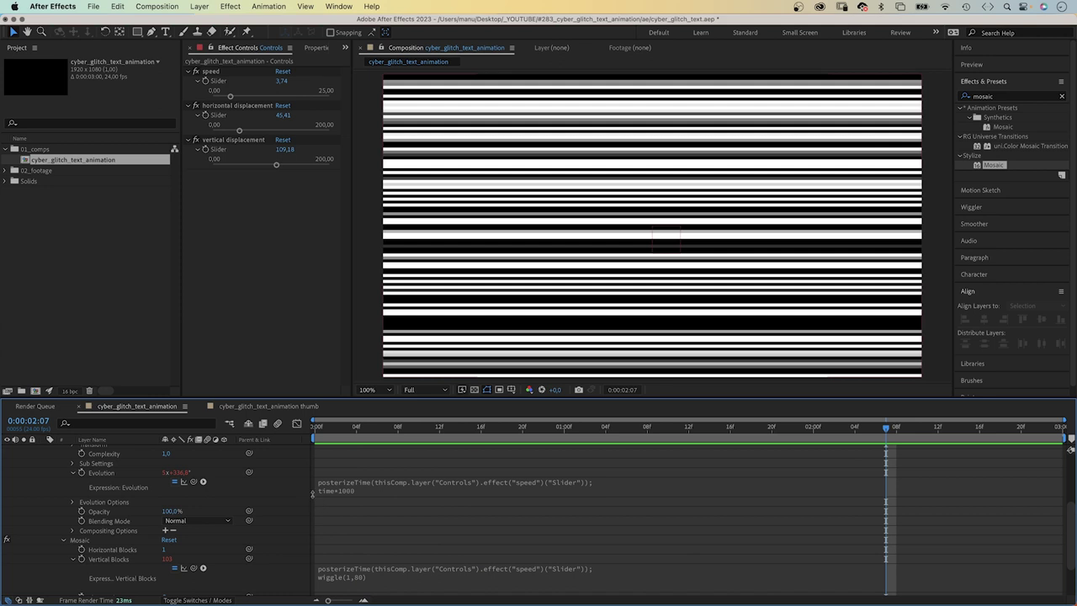
Step: Apply Displacement Map to the CYBER GLITCH text layer
scroll(1064, 511, "up", 5)
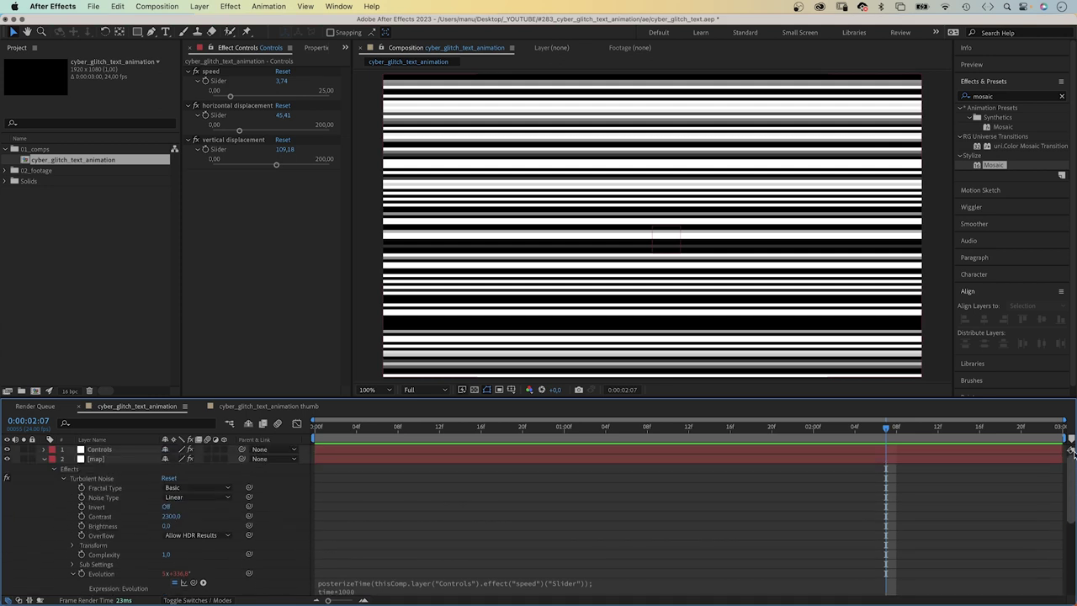
left_click(44, 459)
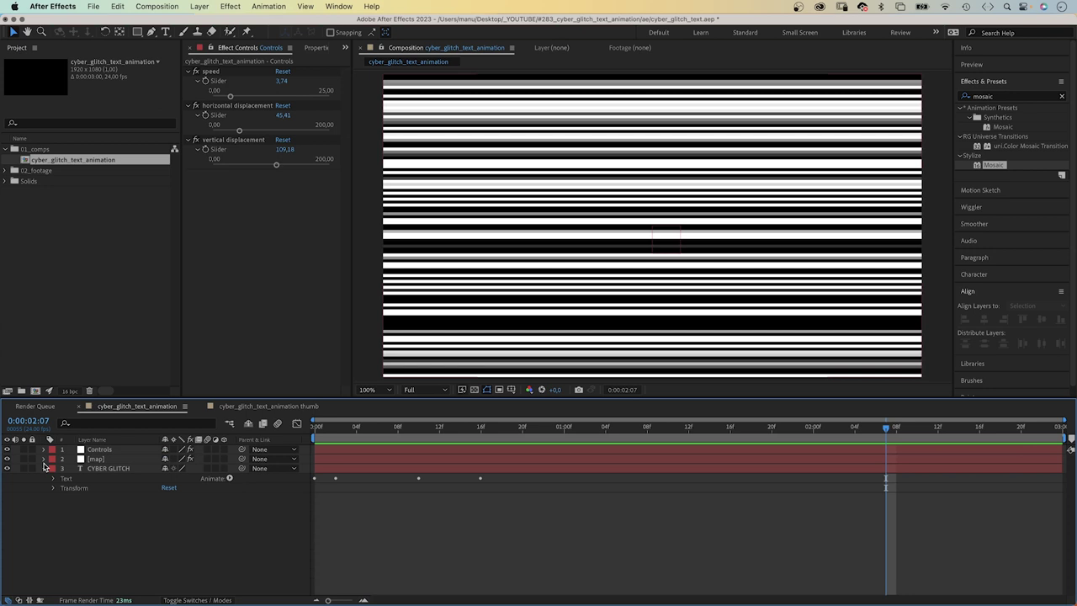
left_click(99, 469)
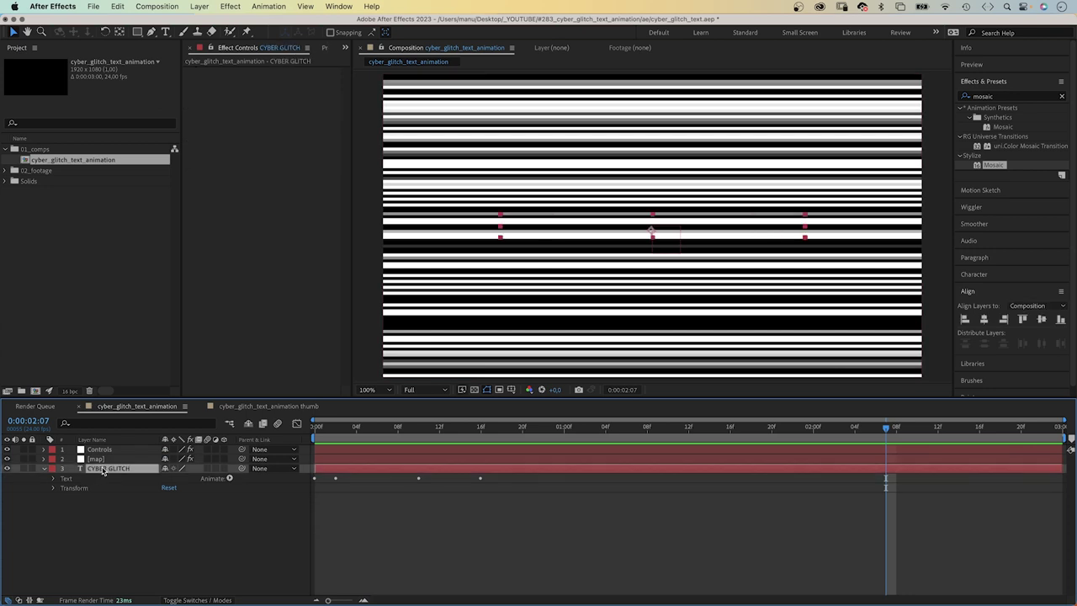
left_click(1002, 96)
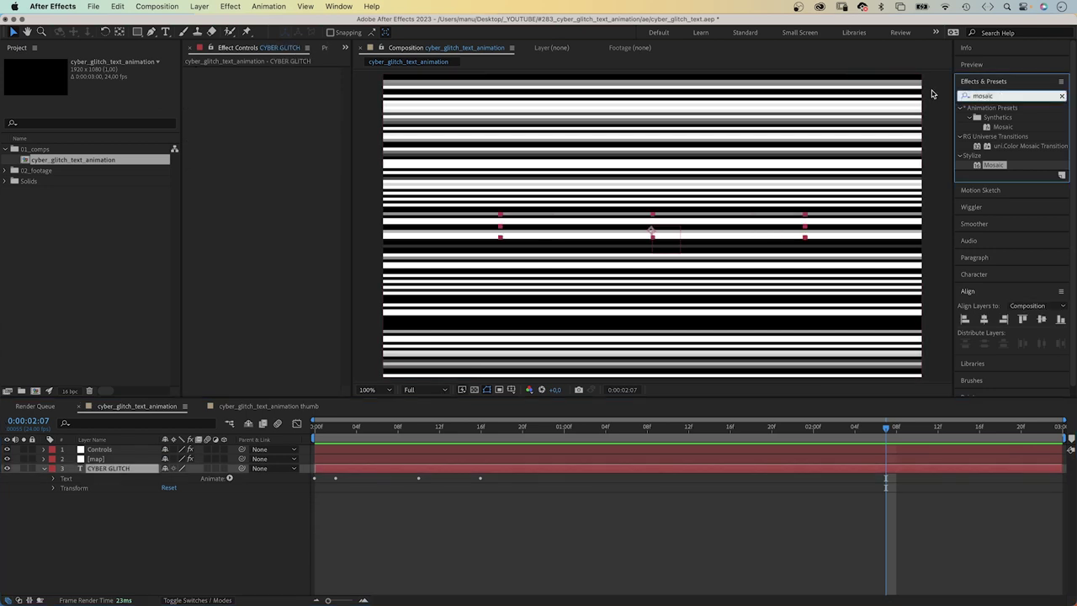
key("BackSpace")
key("BackSpace")
key("BackSpace")
key("BackSpace")
key("BackSpace")
key("BackSpace")
type("displacemen")
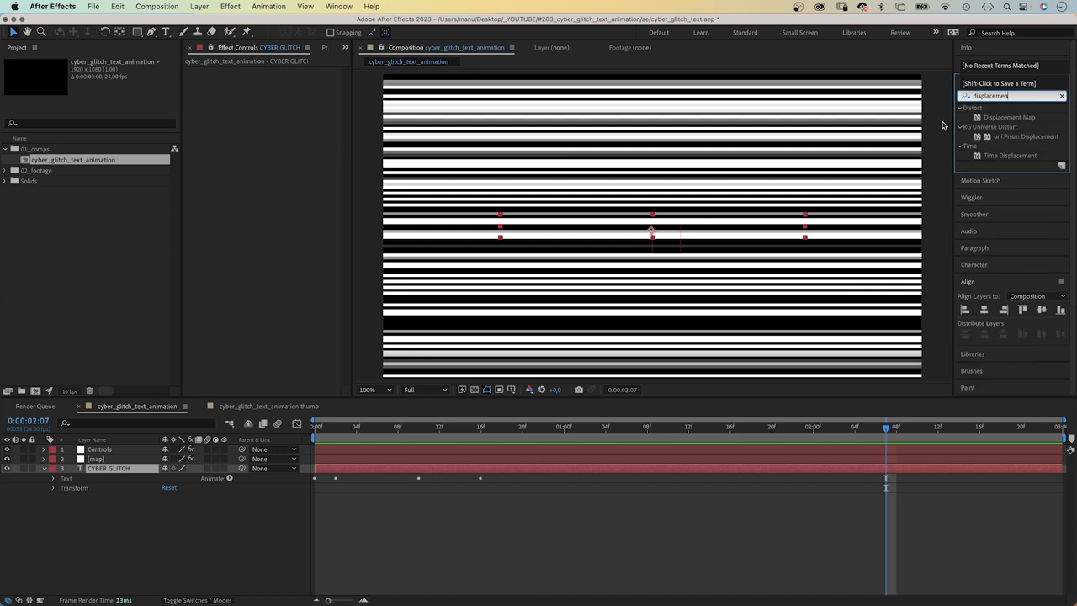
left_click_drag(976, 118, 211, 134)
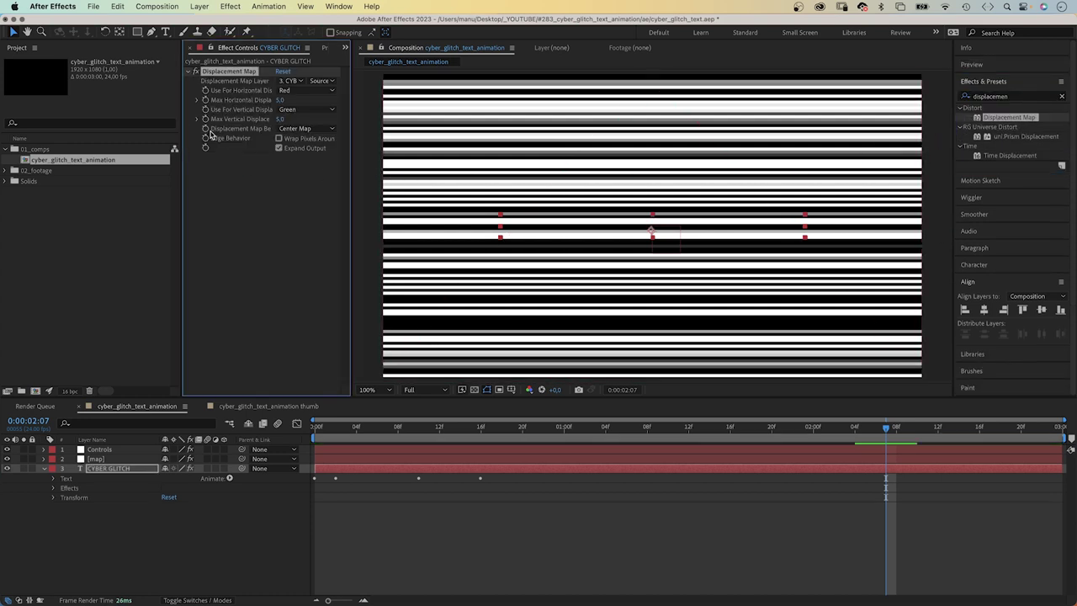
Step: Use the hidden map layer's effects and masks as source, horizontal displacement 30
left_click(290, 81)
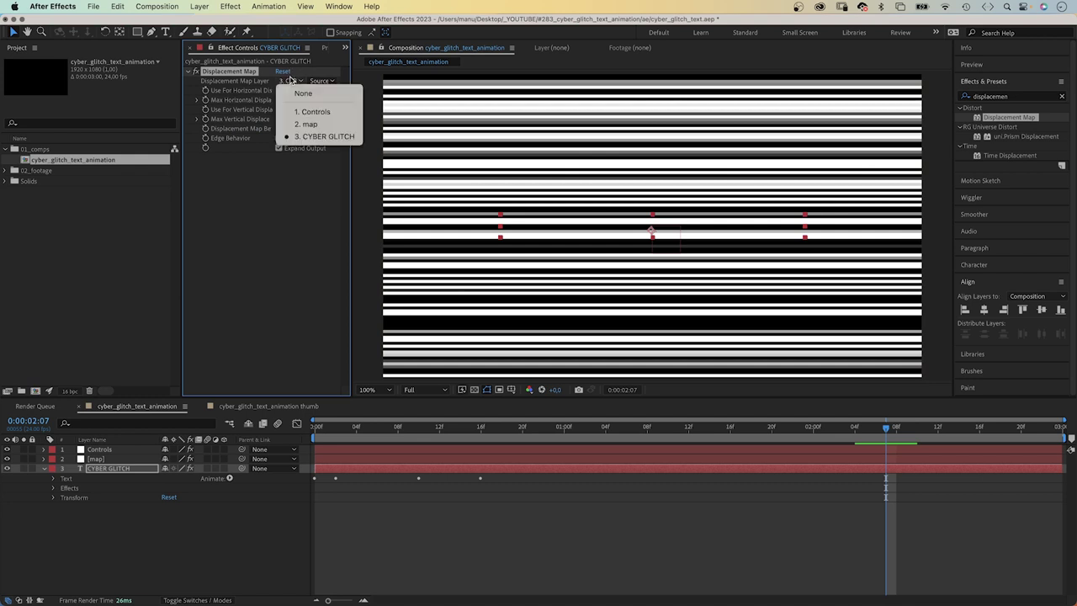
left_click(310, 124)
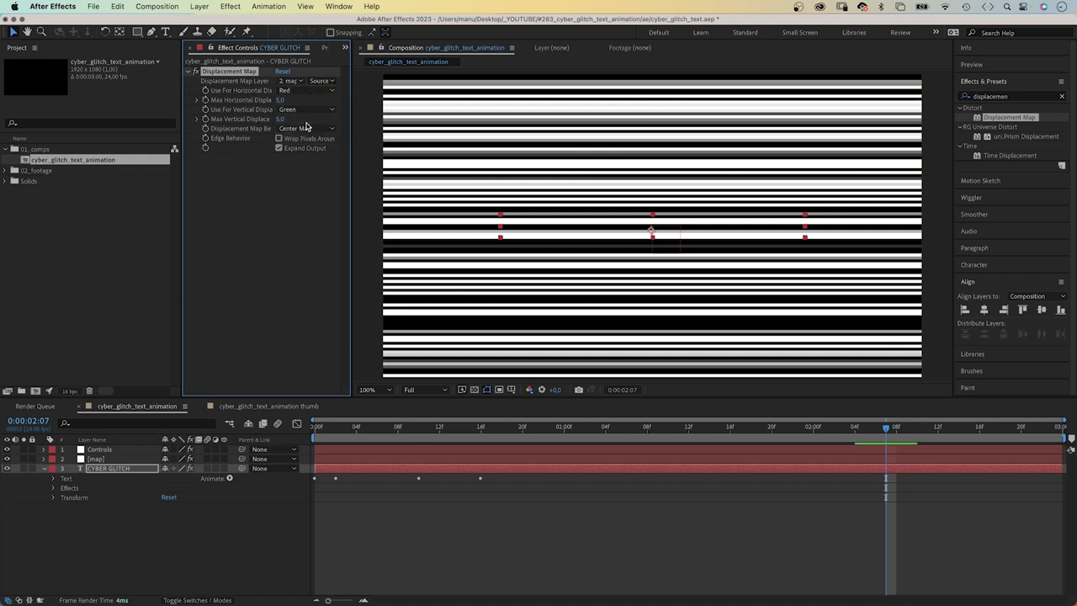
left_click(324, 80)
left_click(322, 120)
left_click(7, 459)
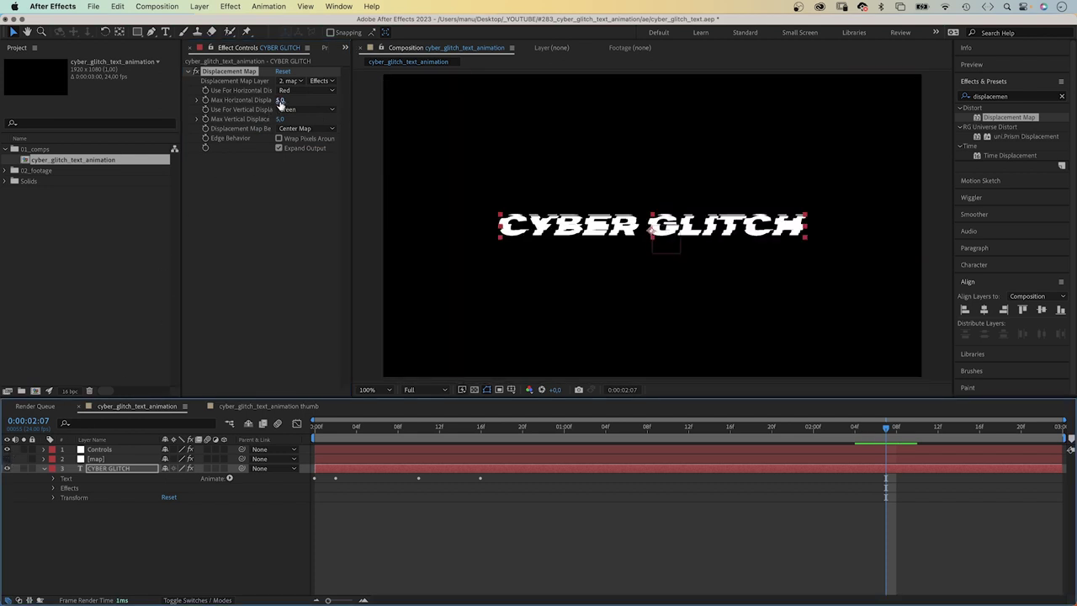
mouse_move(281, 101)
left_mouse_down()
mouse_move(271, 100)
mouse_move(334, 115)
mouse_move(297, 109)
left_mouse_up()
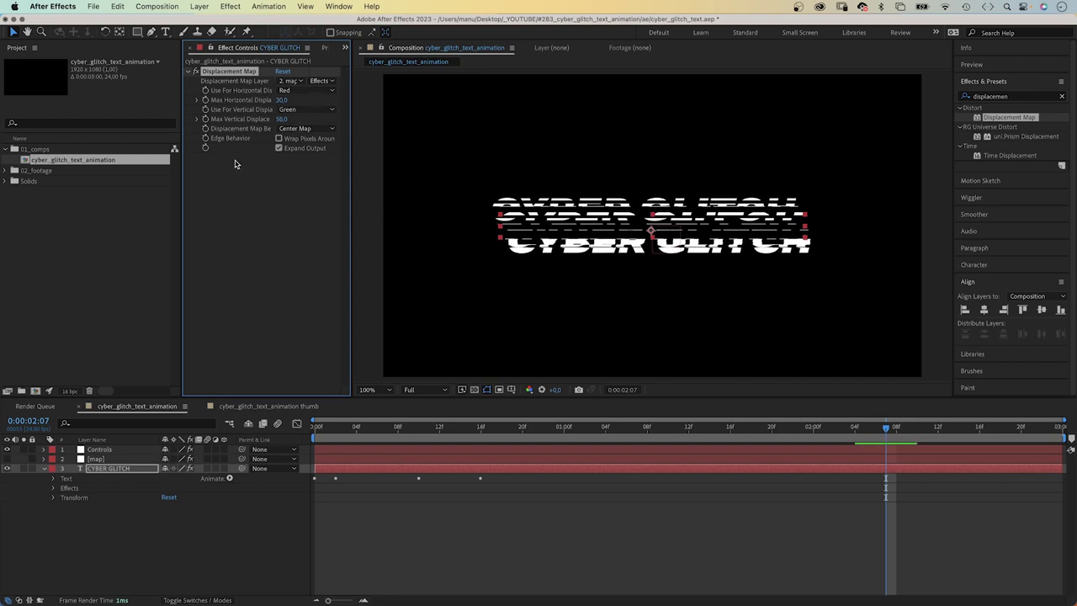
left_click(102, 449)
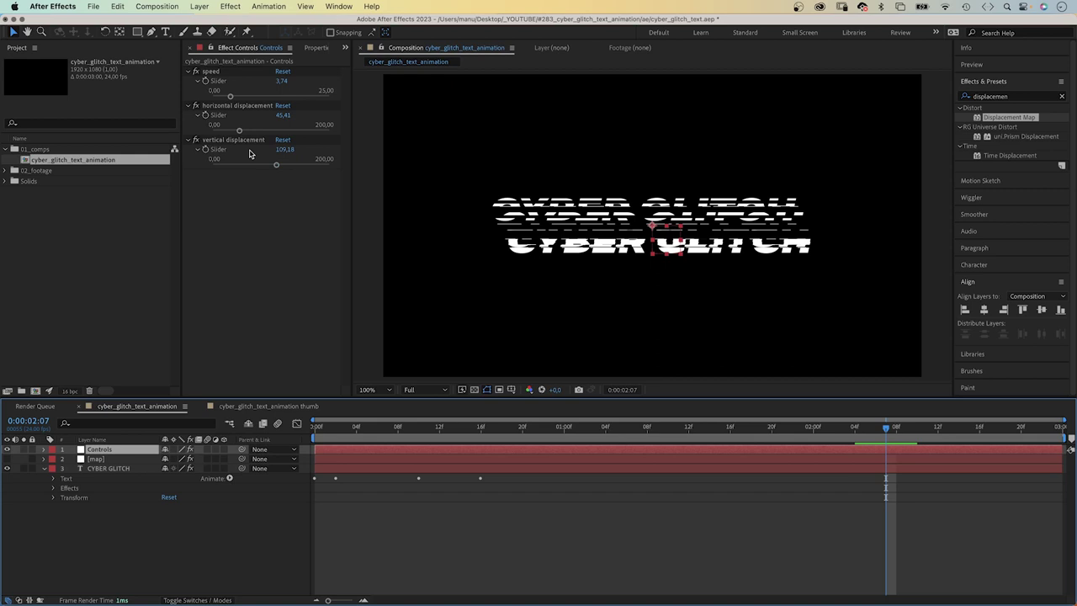
left_click(97, 459)
left_click(99, 468)
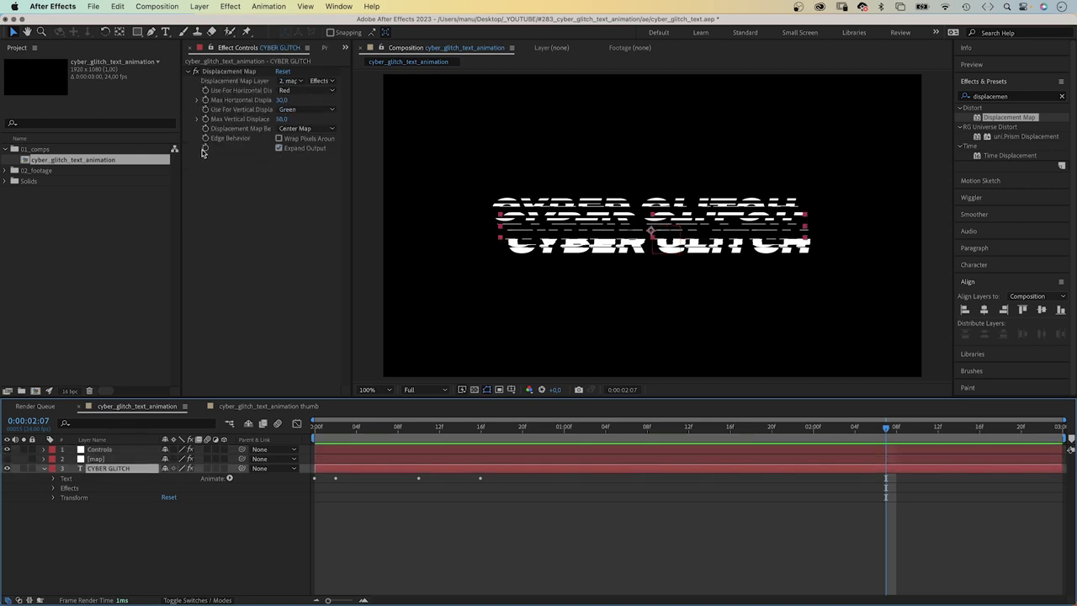
Step: Give Max Horizontal Displacement a posterizeTime() expression linked to the speed slider
left_click(205, 101, "alt")
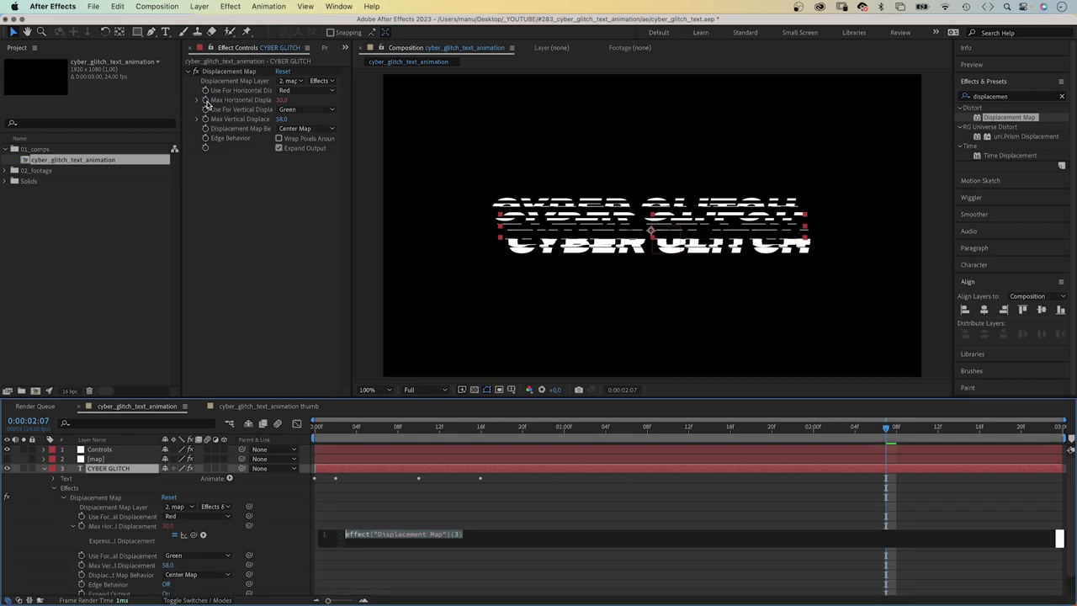
type("poster")
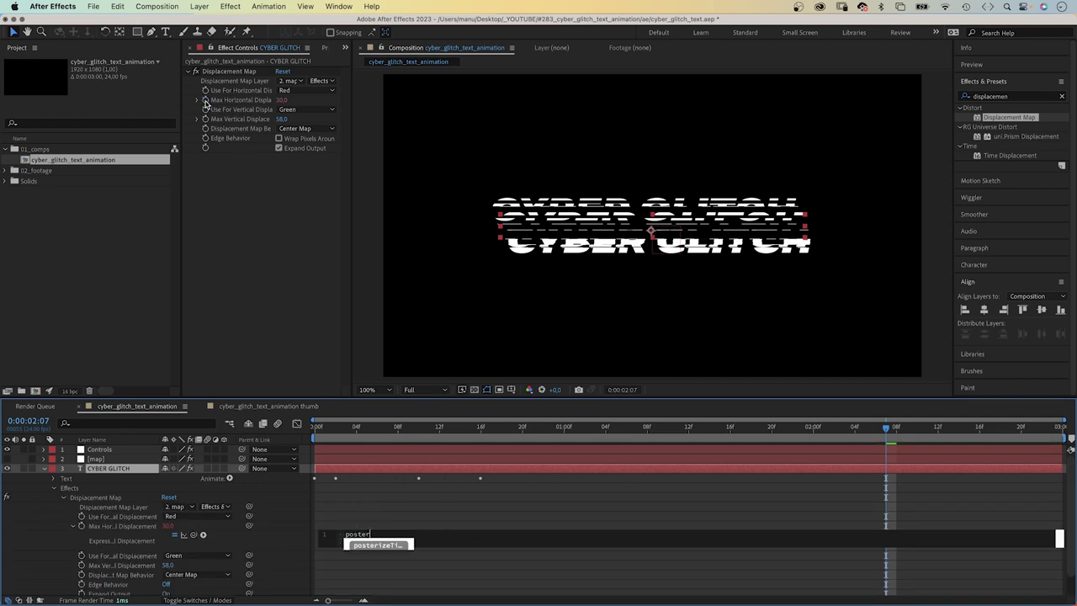
key("Return")
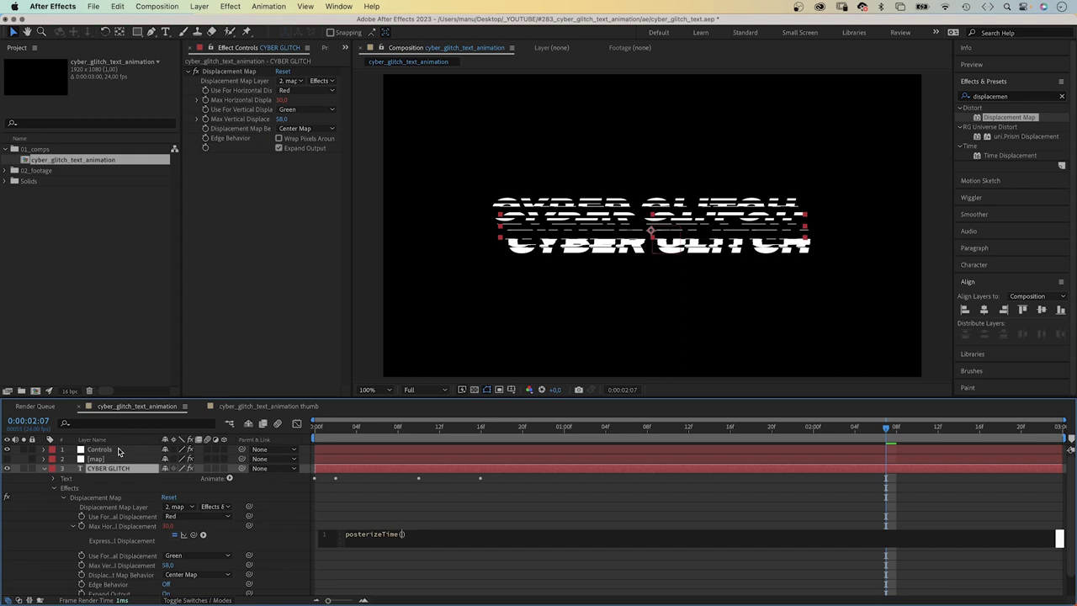
left_click(119, 451)
left_click(365, 540)
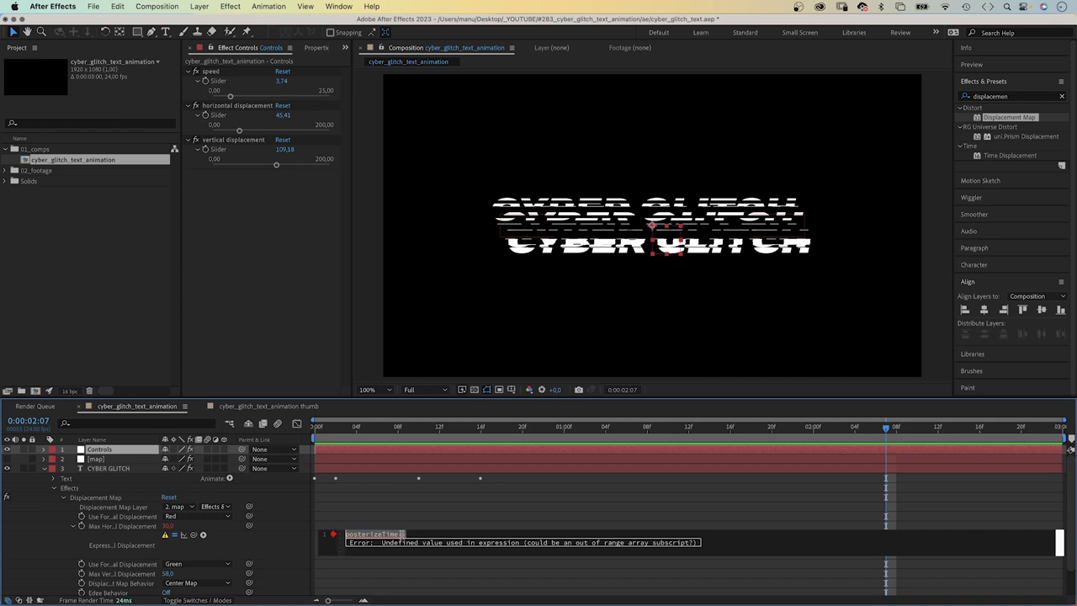
left_click(217, 536)
left_click_drag(192, 537, 217, 83)
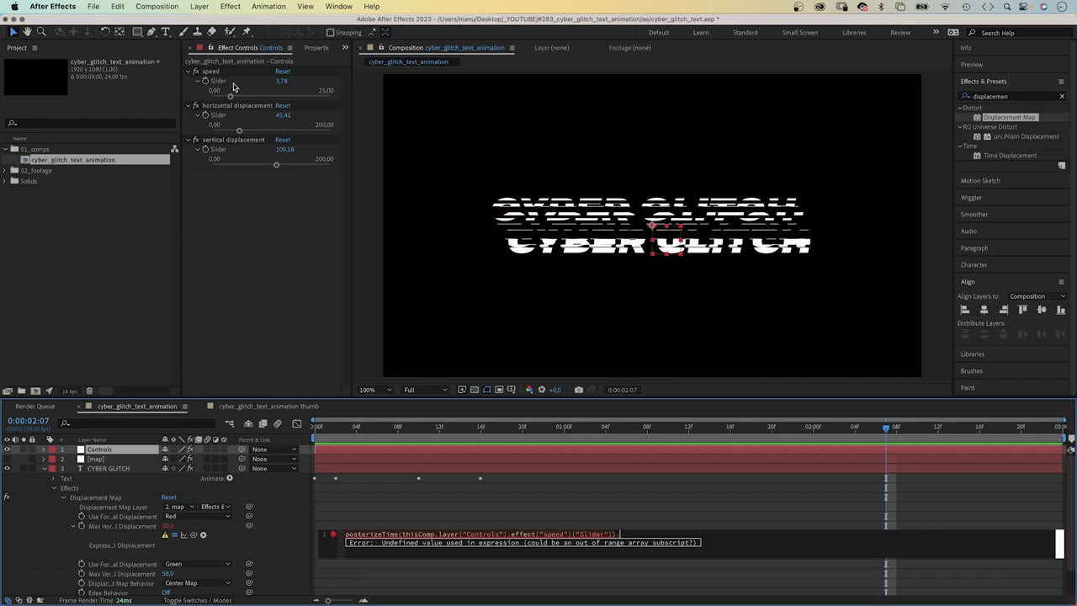
Step: Add a wiggle line whose amount uses the horizontal displacement slider
key("Return")
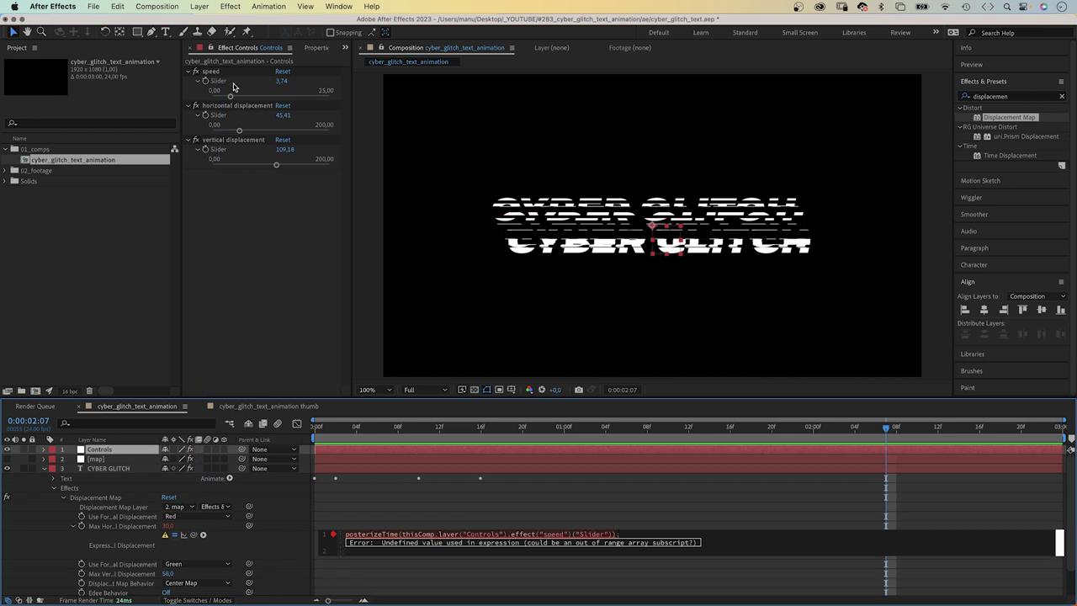
type("wigg")
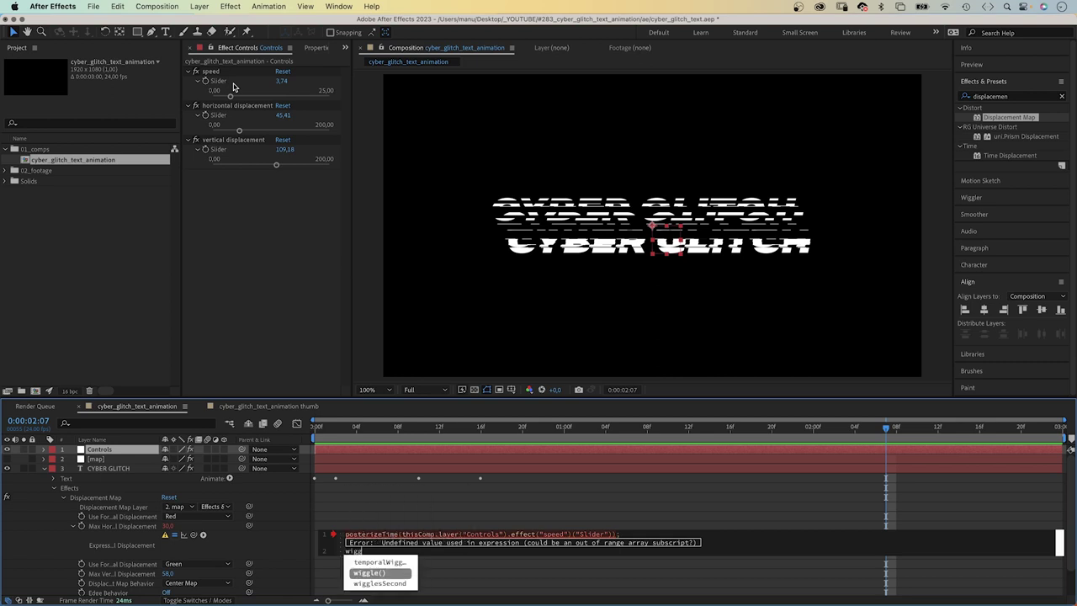
key("Return")
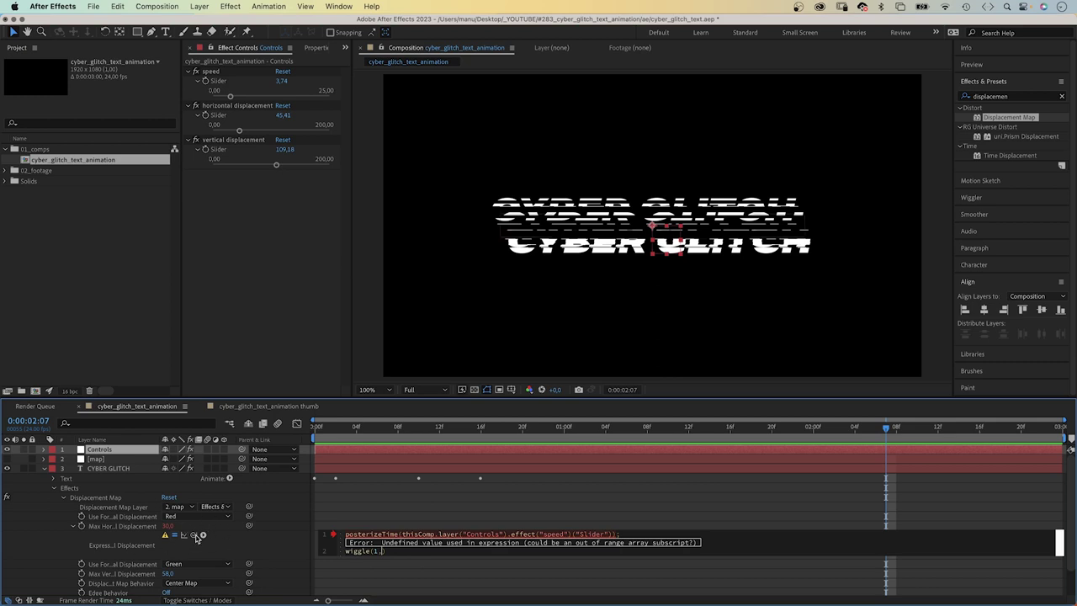
left_click_drag(193, 536, 214, 124)
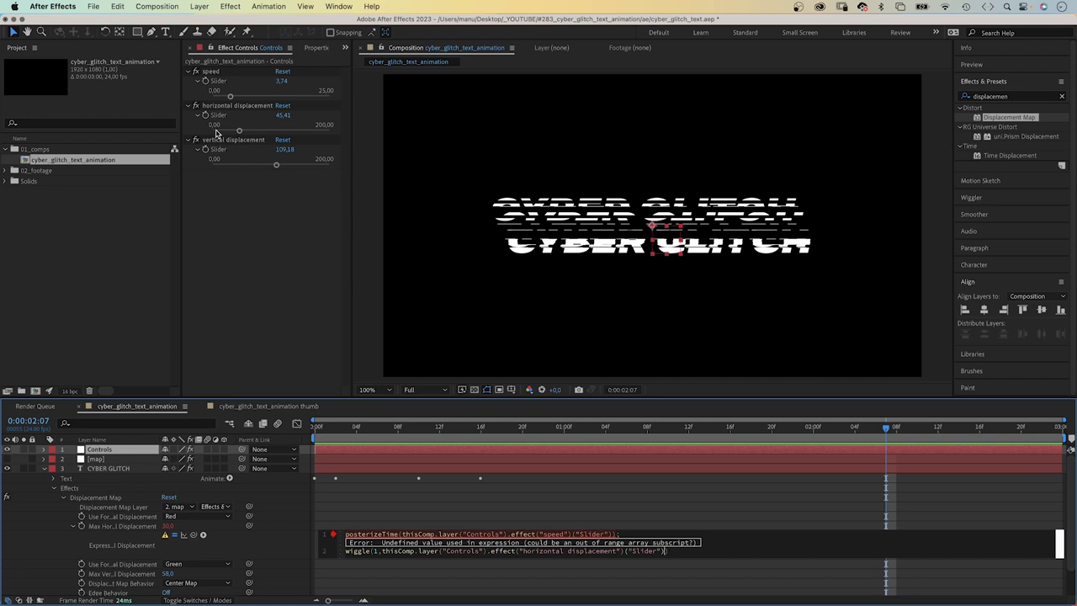
left_click(291, 544)
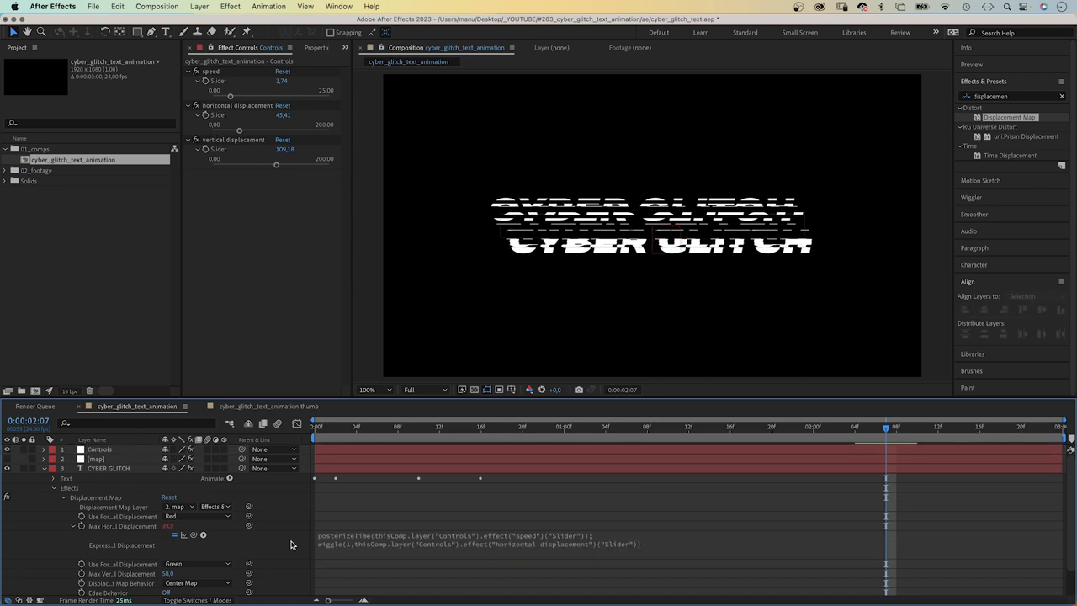
left_click(284, 118)
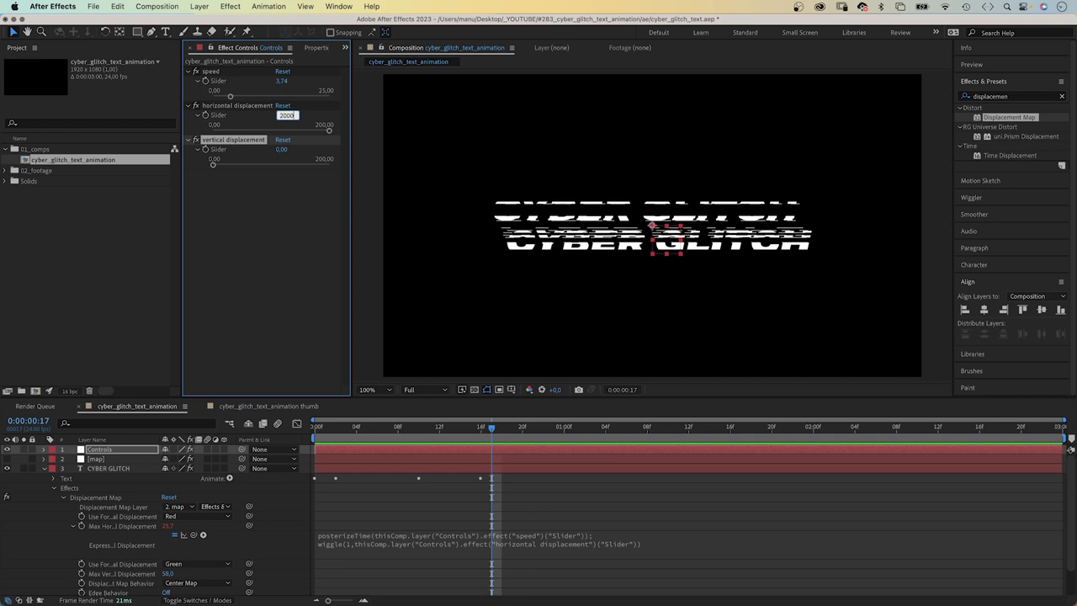
Step: Set horizontal displacement to 2000 and preview CYBER GLITCH slicing sideways
key("Return")
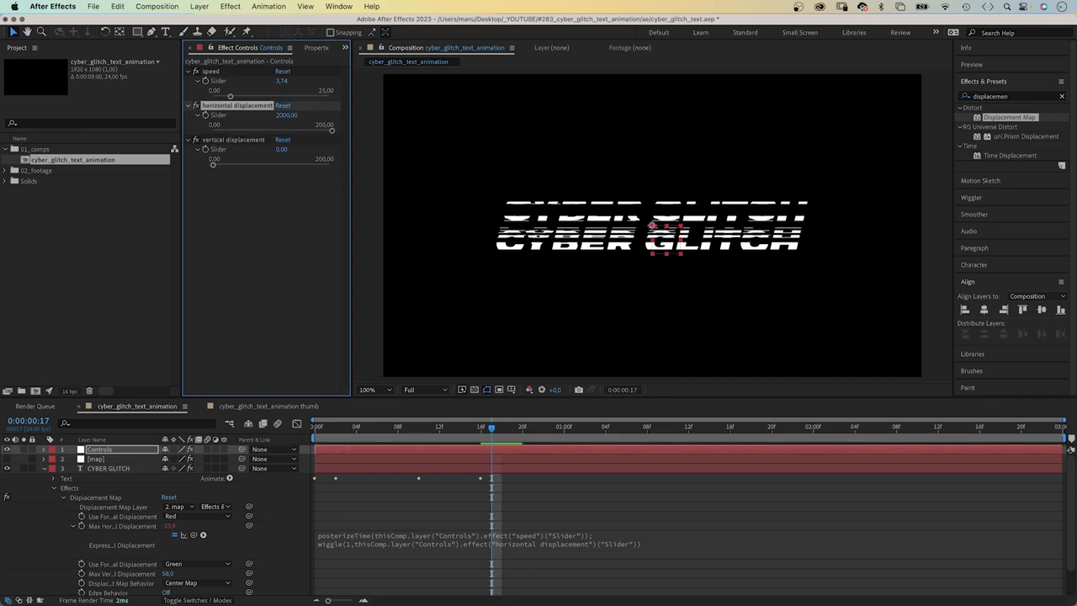
left_click_drag(503, 431, 266, 477)
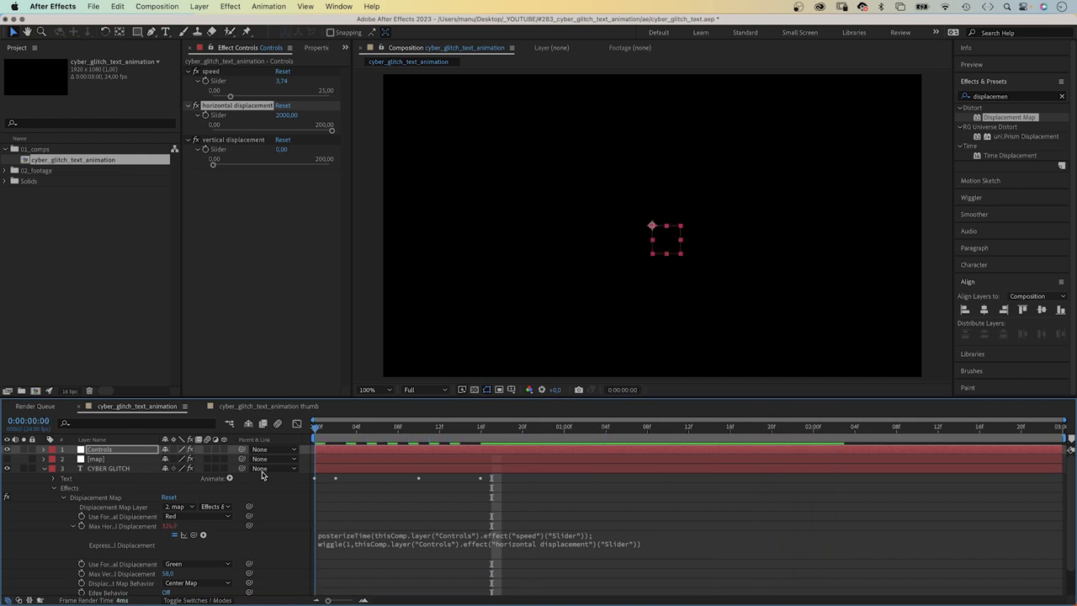
key("space")
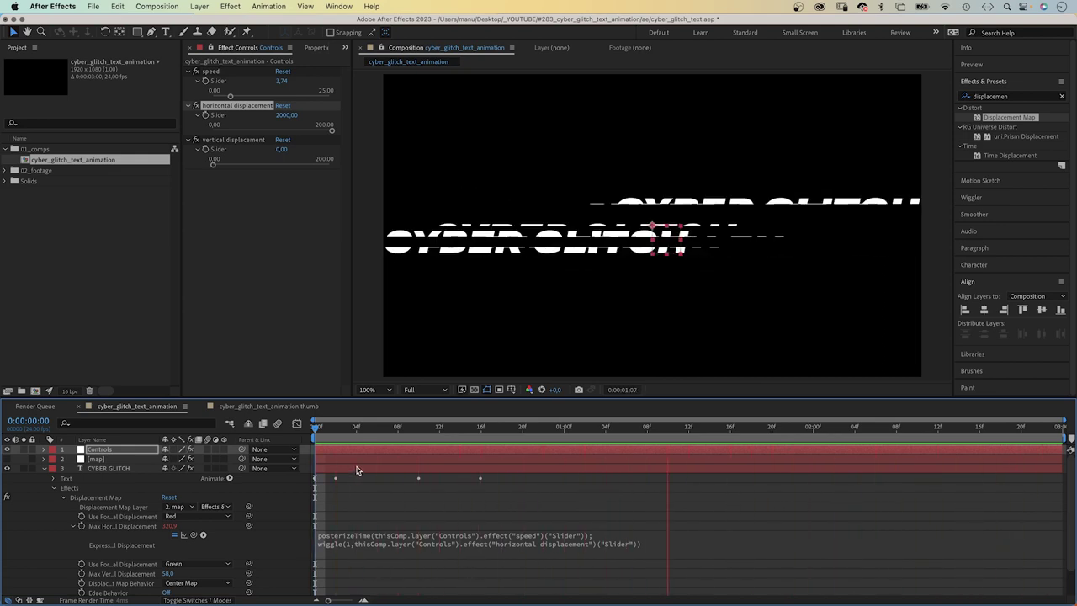
key("space")
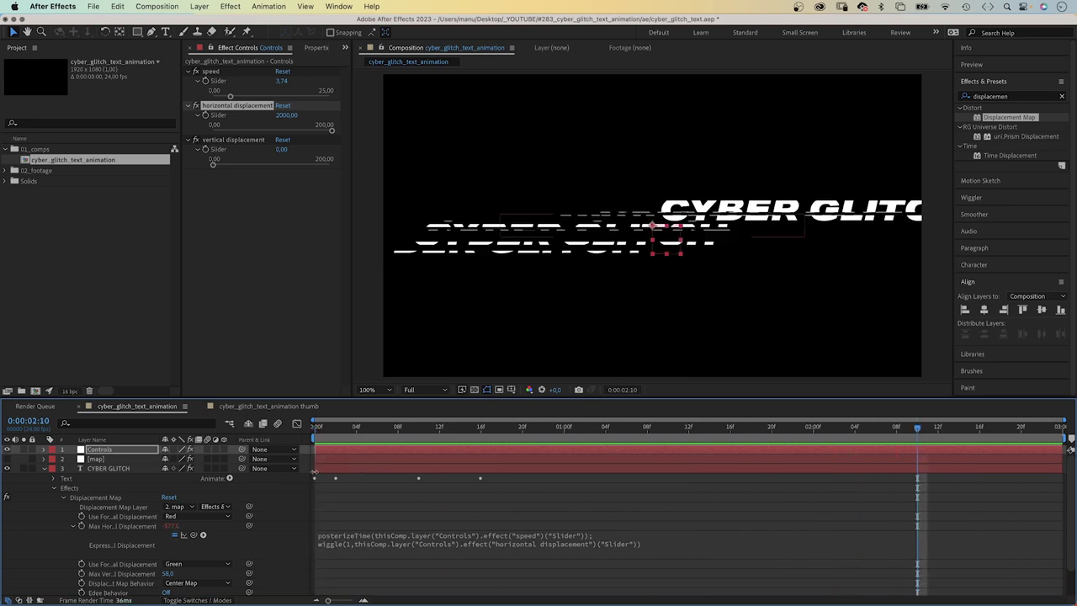
Step: Set the horizontal displacement slider's range maximum to 2000
right_click(216, 115)
left_click(232, 121)
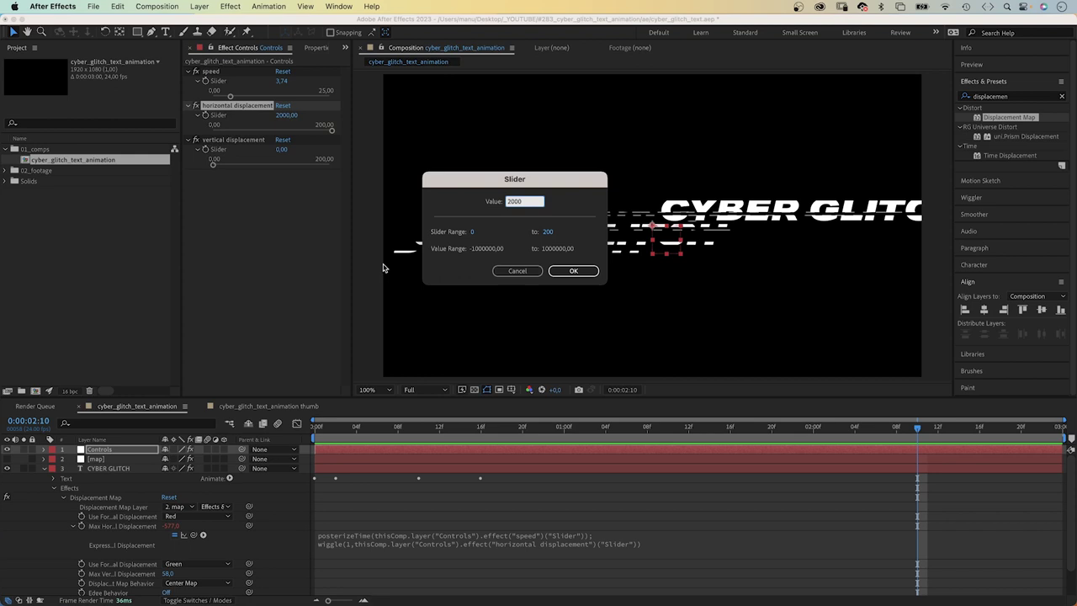
left_click(553, 230)
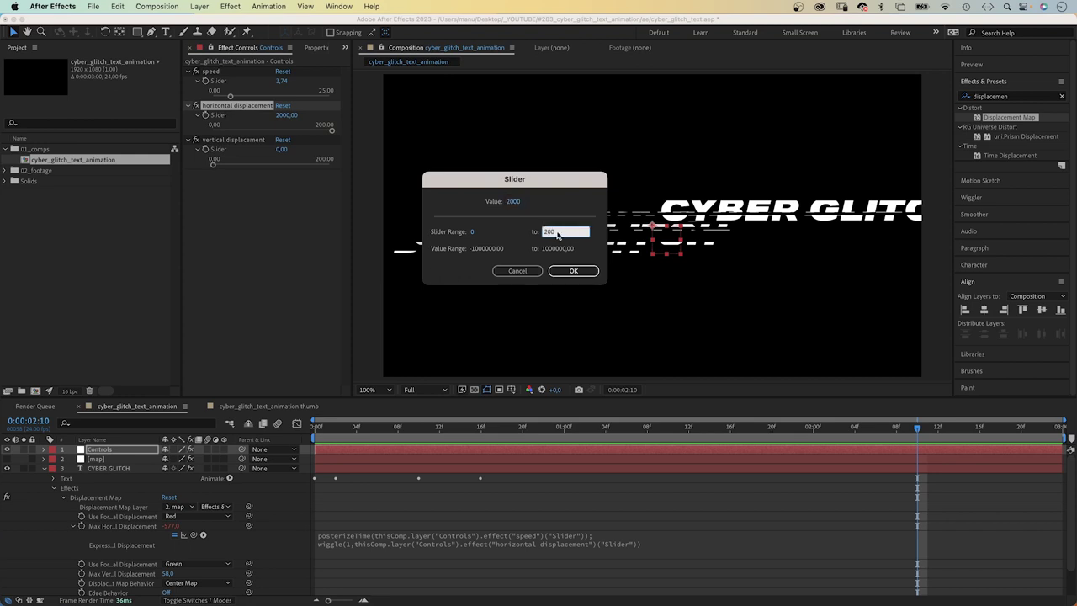
type("2000")
key("Return")
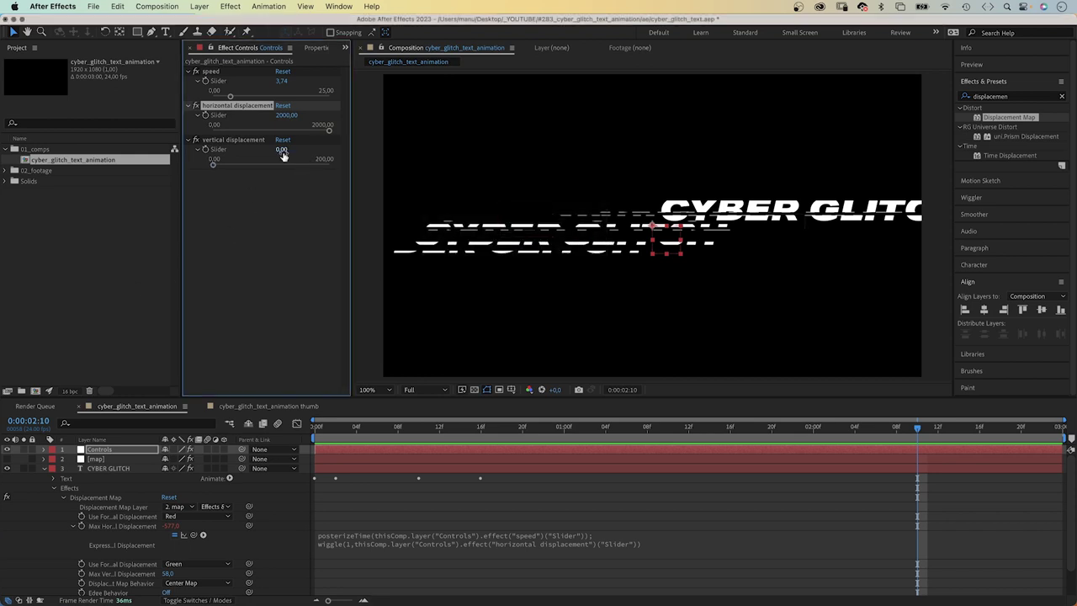
Step: Set the vertical displacement slider's range maximum to 2000 as well
right_click(216, 152)
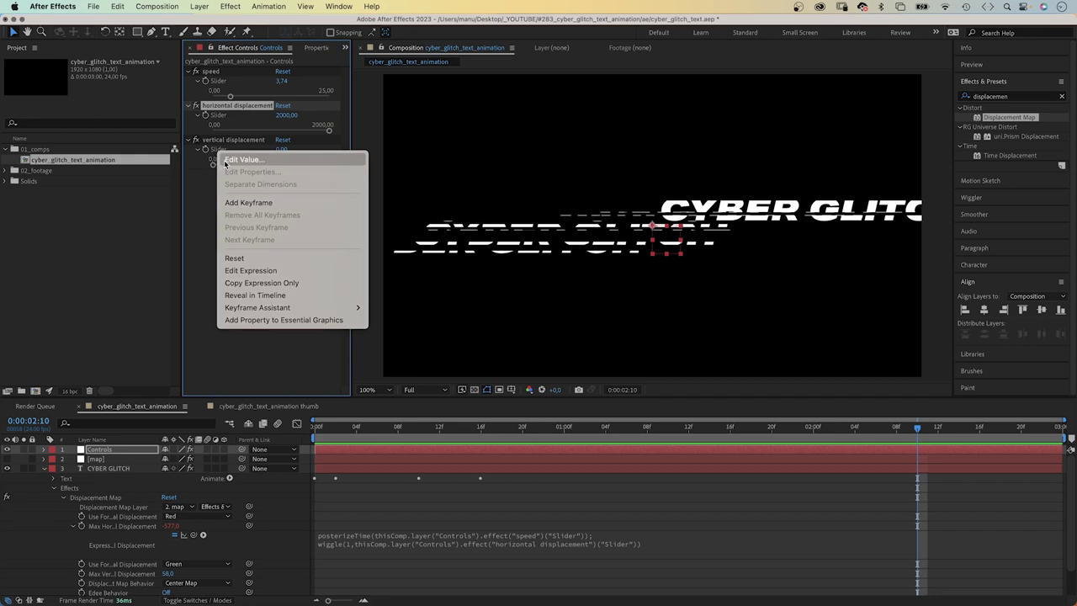
left_click(229, 159)
left_click(572, 234)
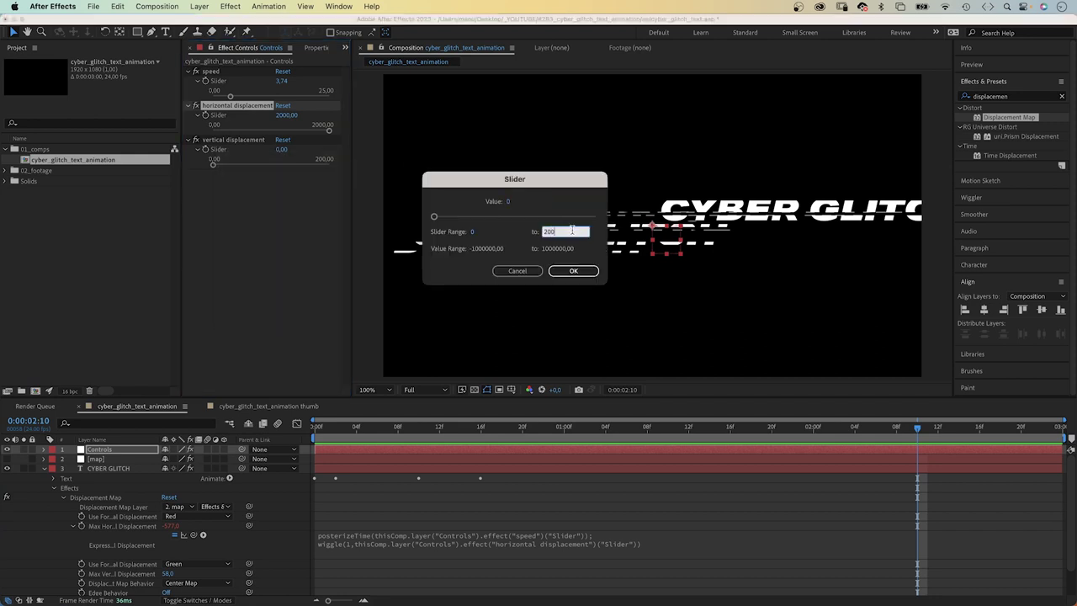
type("0")
key("Return")
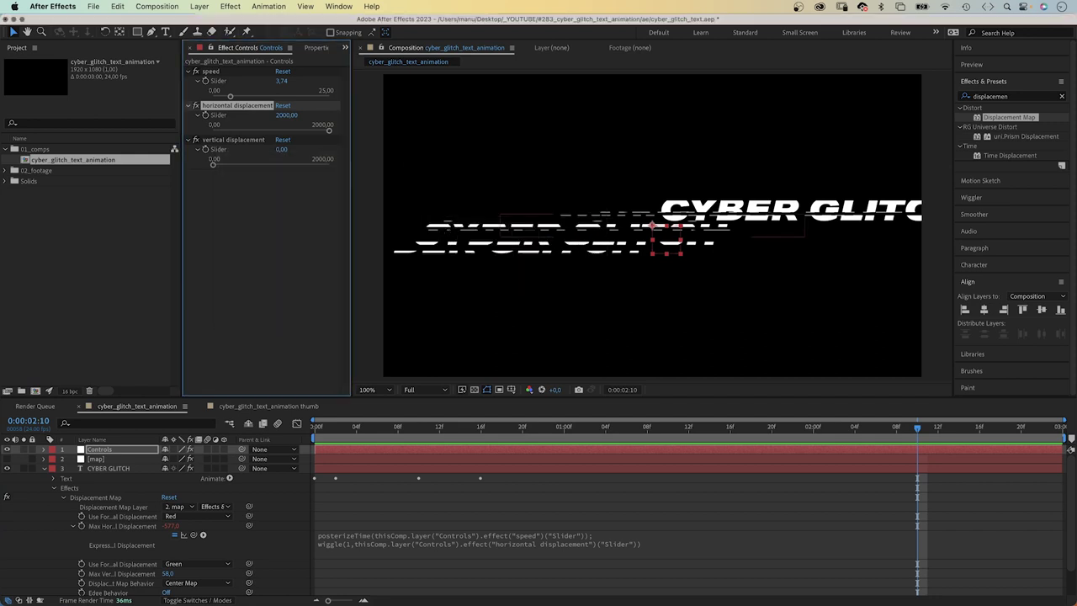
Step: Paste the horizontal posterizeTime/wiggle expression into Max Vertical Displacement
left_click(80, 574, "alt")
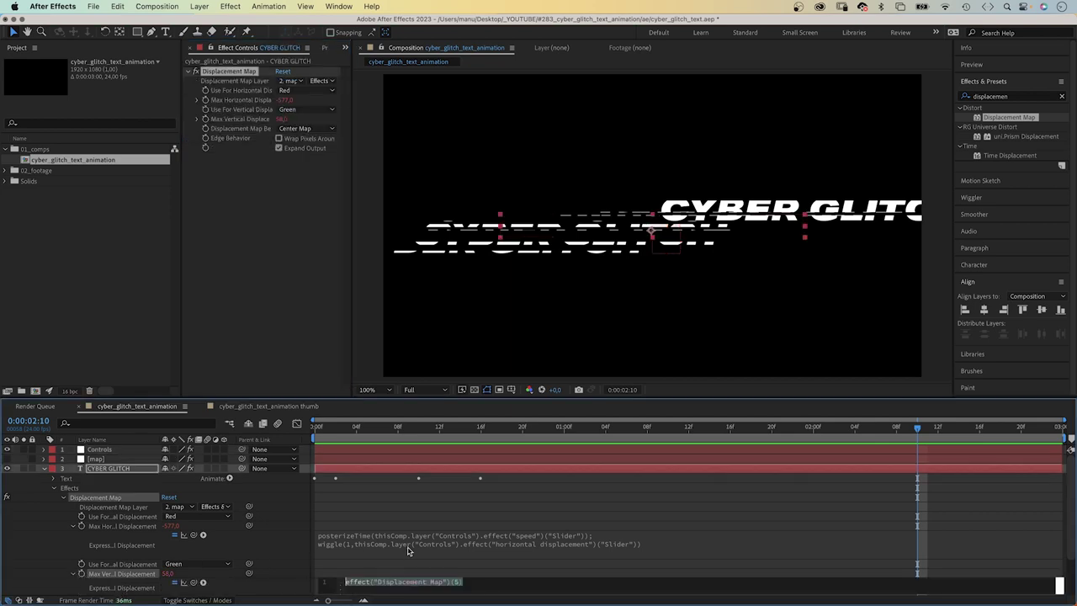
left_click(404, 545)
key("super+c")
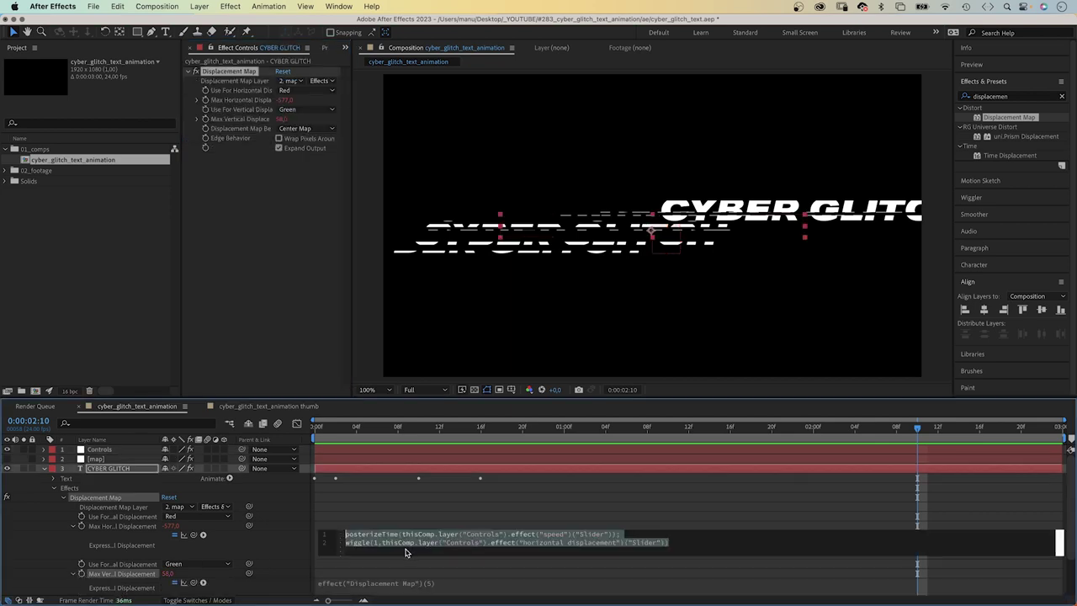
left_click(406, 583)
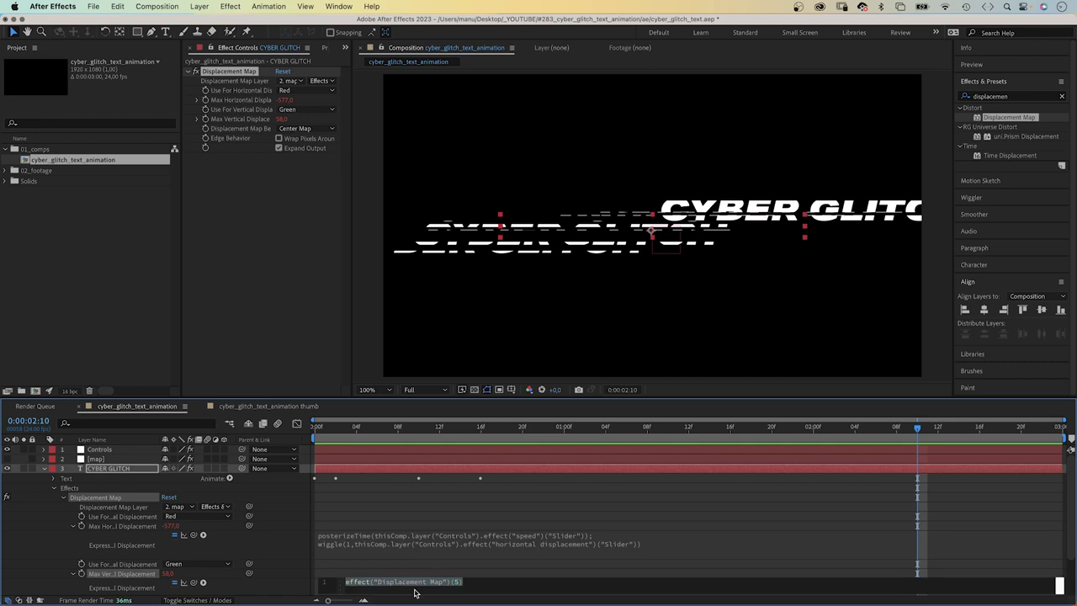
key("super+v")
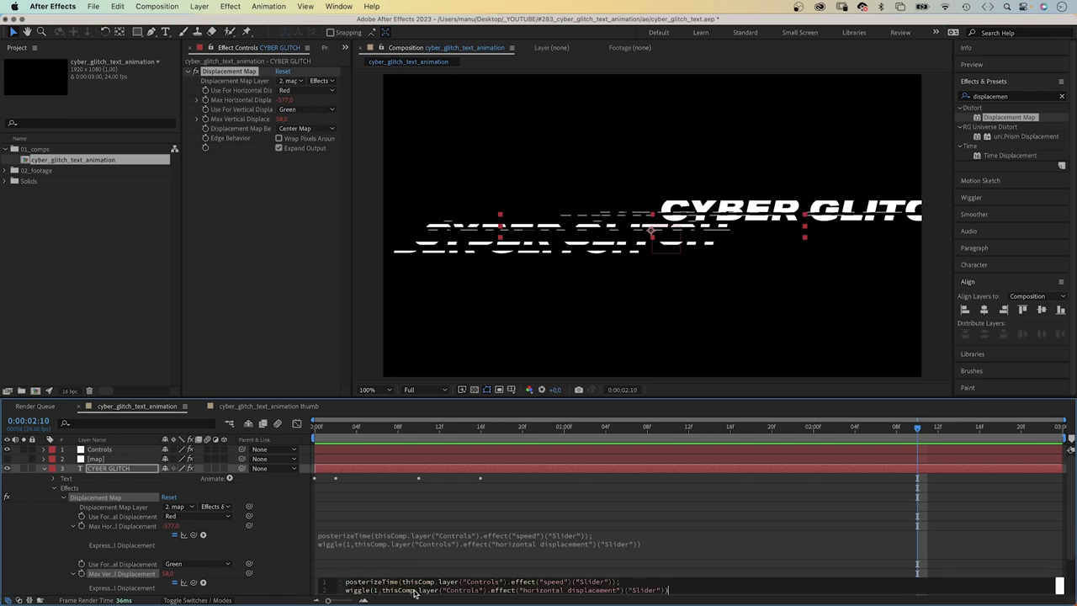
left_click(1062, 553)
scroll(1061, 552, "down", 3)
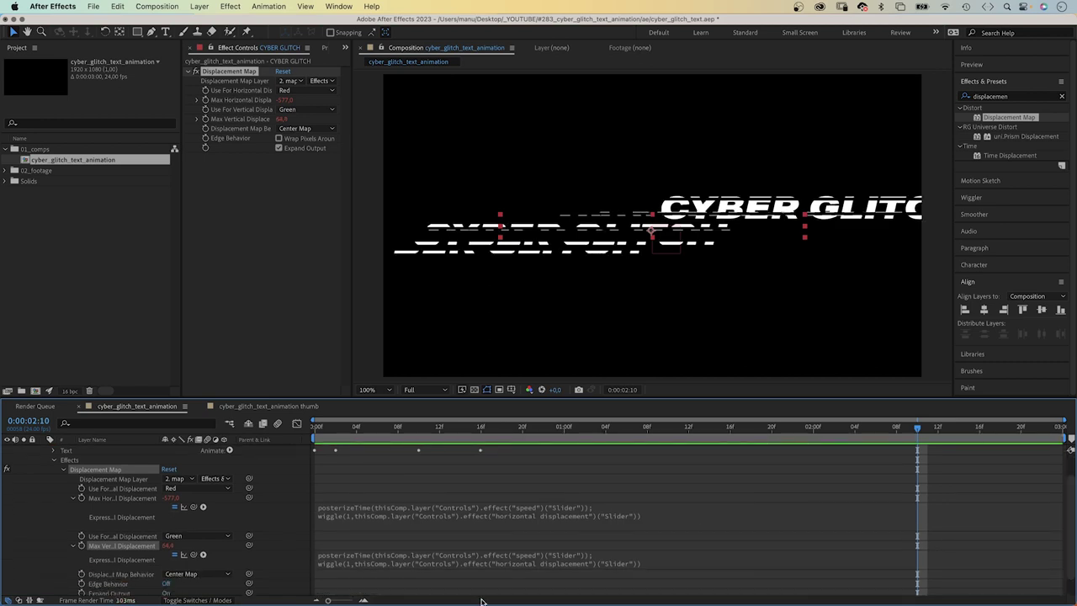
Step: Change 'horizontal displacement' to 'vertical displacement' in the pasted expression, then return to the comp start
left_click(517, 566)
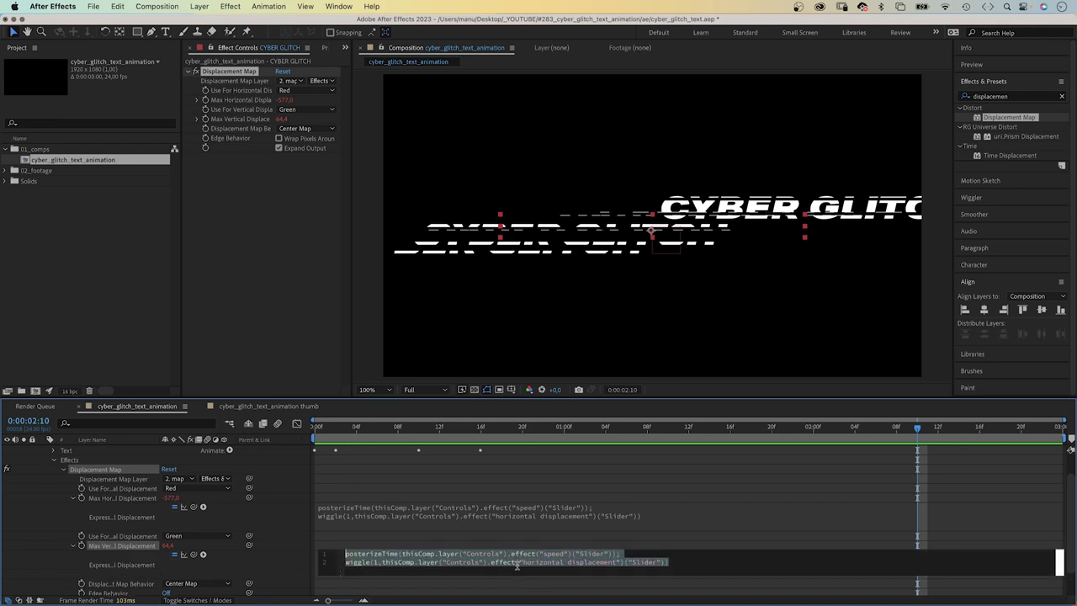
double_click(553, 561)
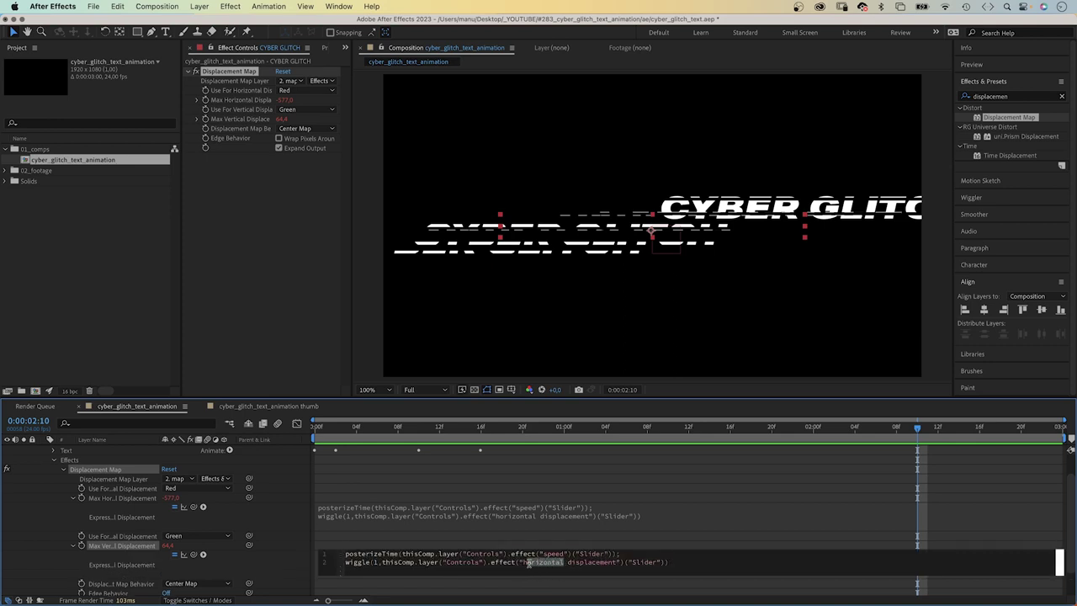
type("vert")
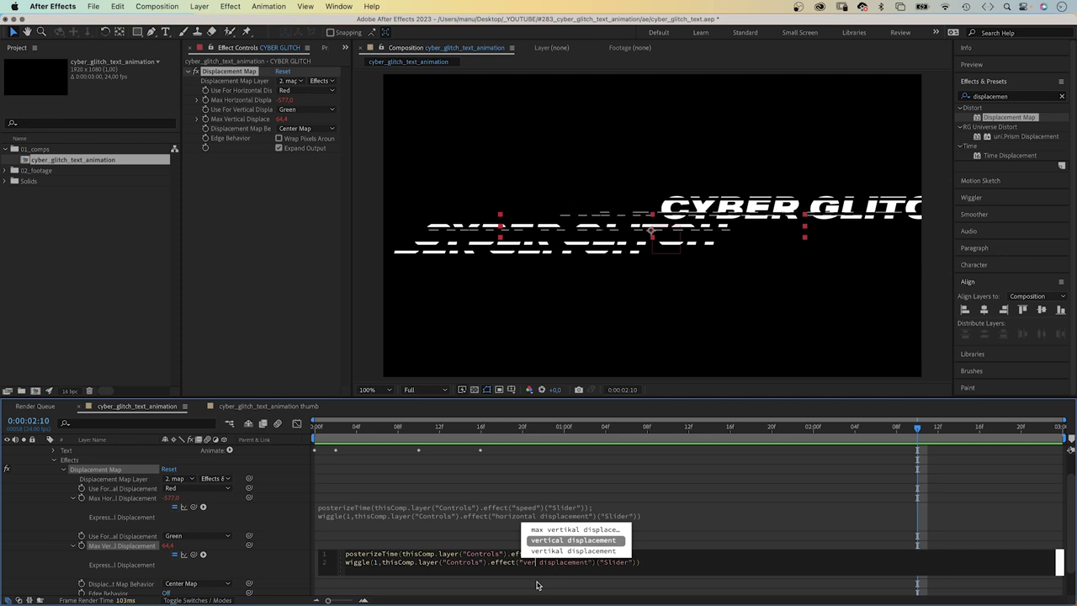
key("Return")
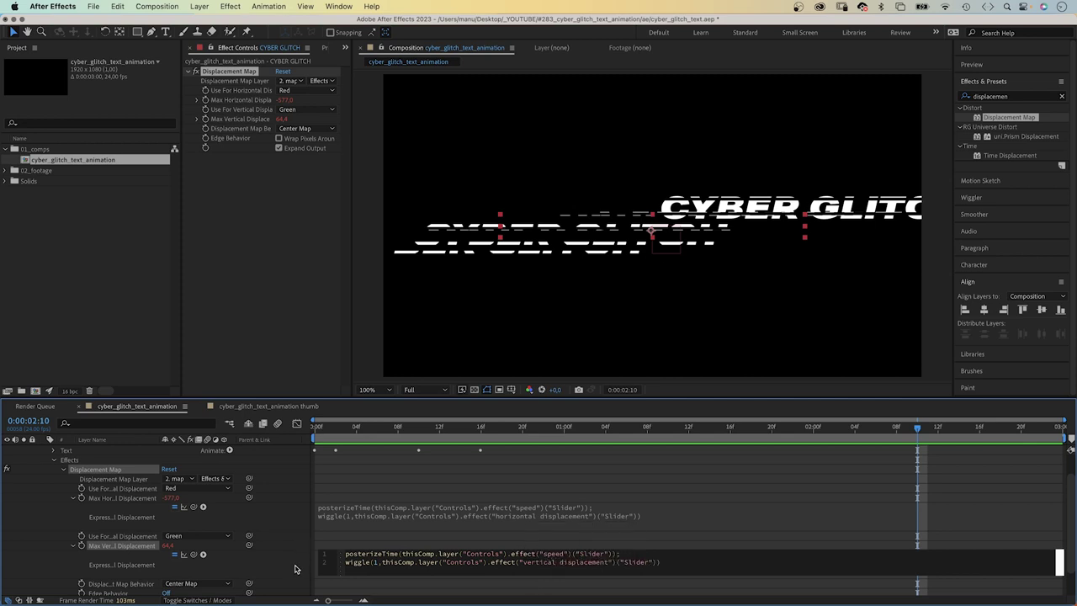
left_click(294, 569)
left_click(318, 425)
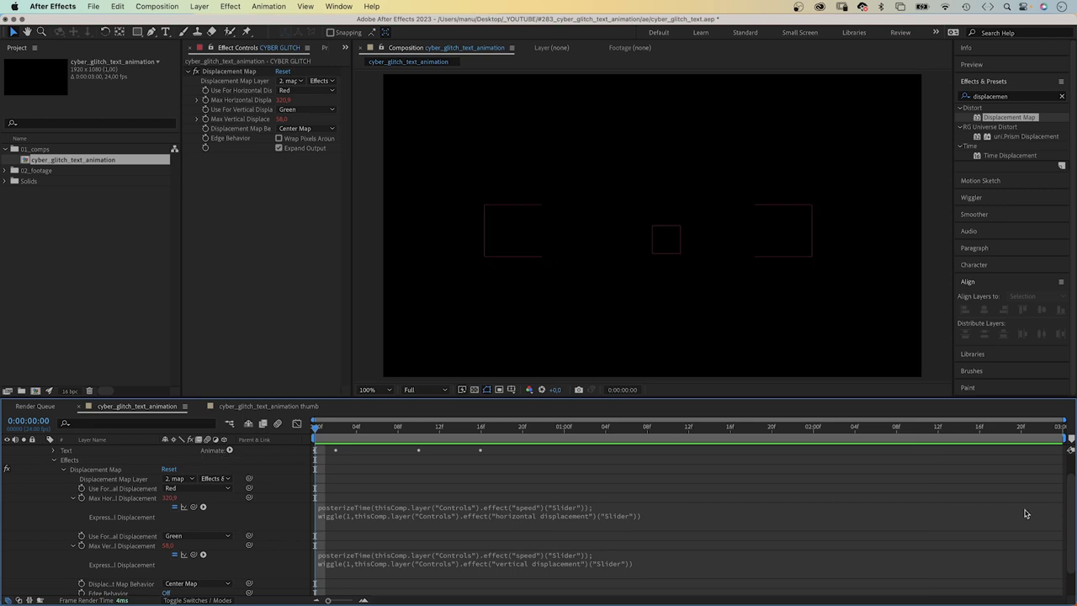
Step: Preview the glitch while test-dragging the vertical displacement slider, then undo it
scroll(1072, 461, "up", 2)
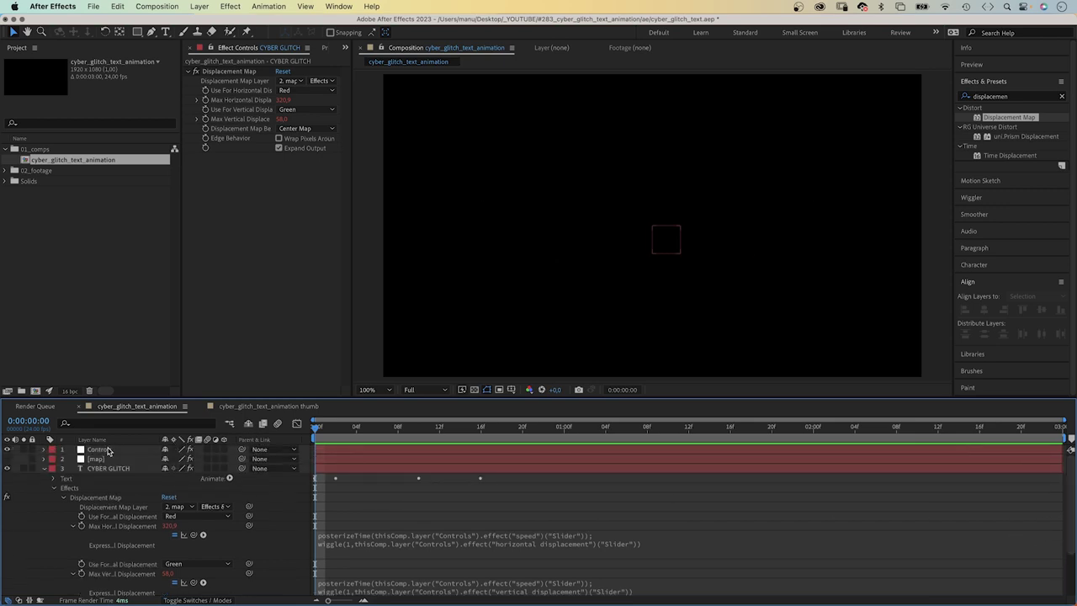
left_click(107, 450)
key("space")
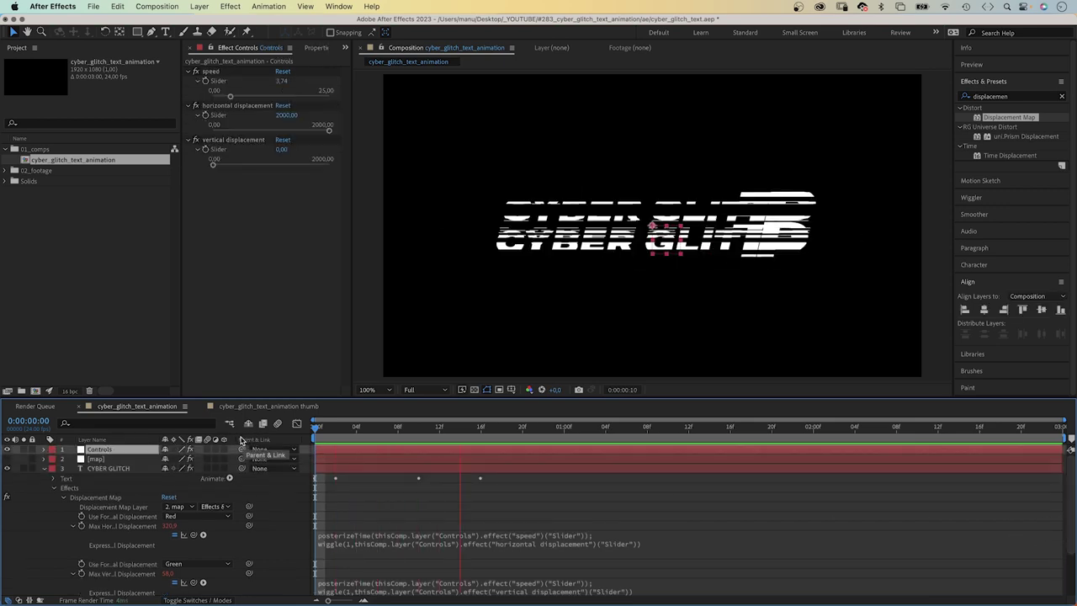
left_click_drag(214, 165, 319, 164)
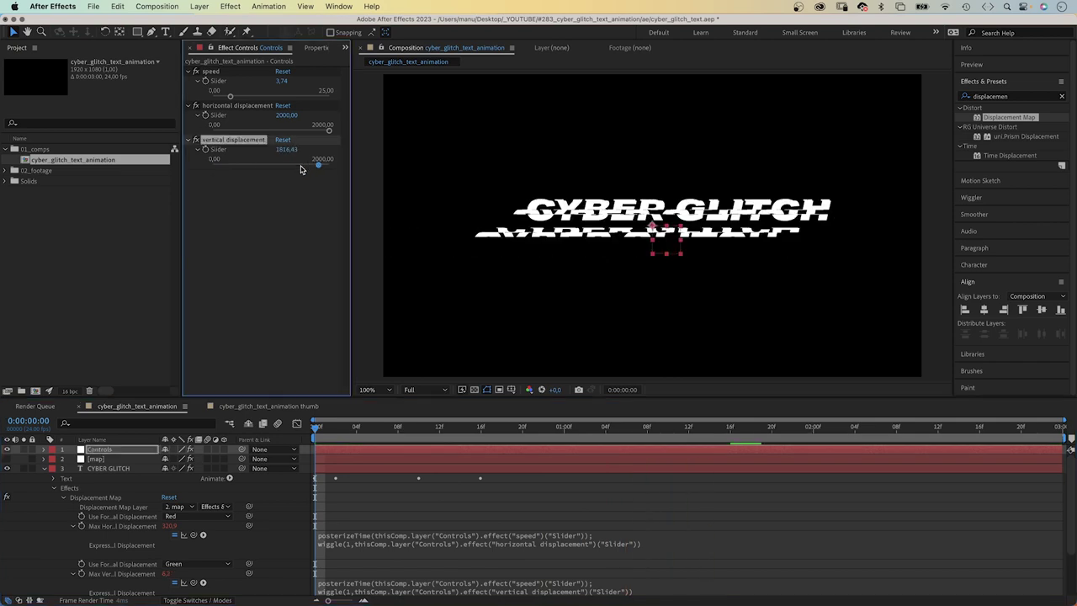
key("super+z")
key("super+z")
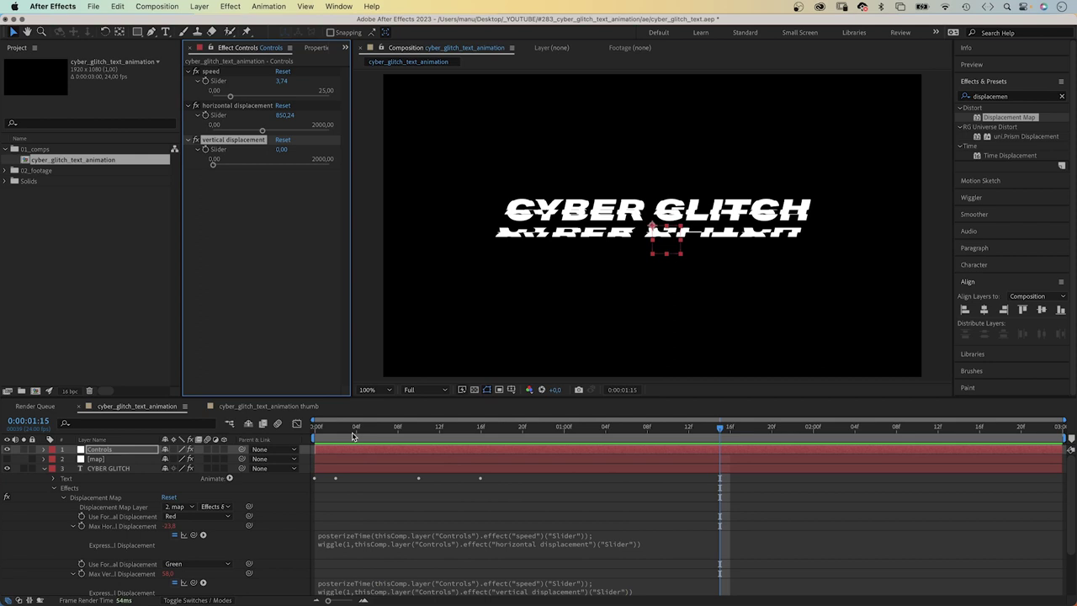
key("space")
Step: Set Max Vertical Displacement to 58 and Max Horizontal Displacement to 30
left_click(166, 574)
type("58")
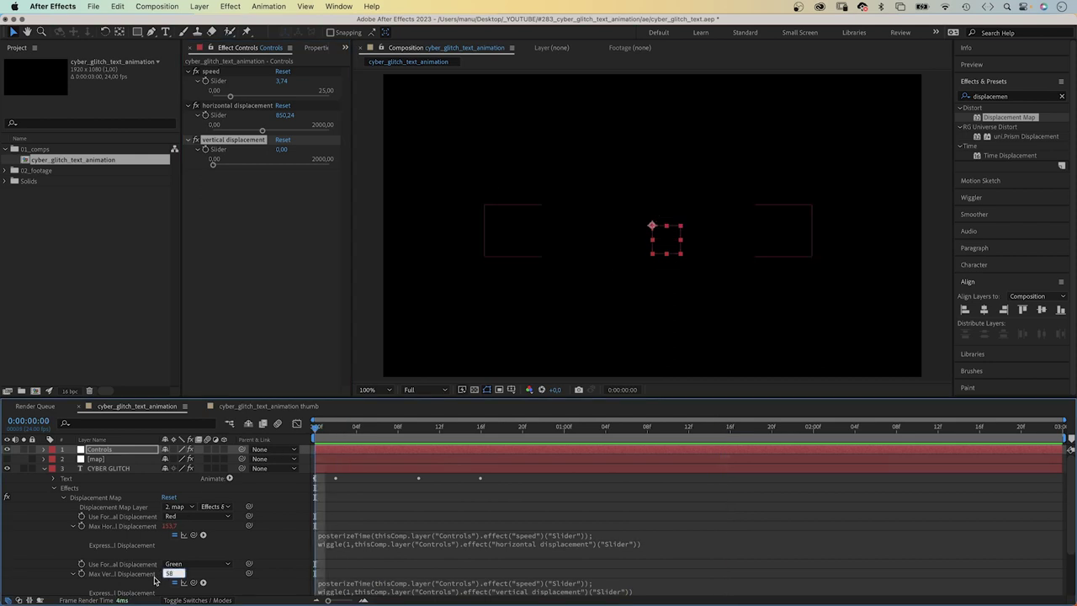
key("Return")
left_click(167, 526)
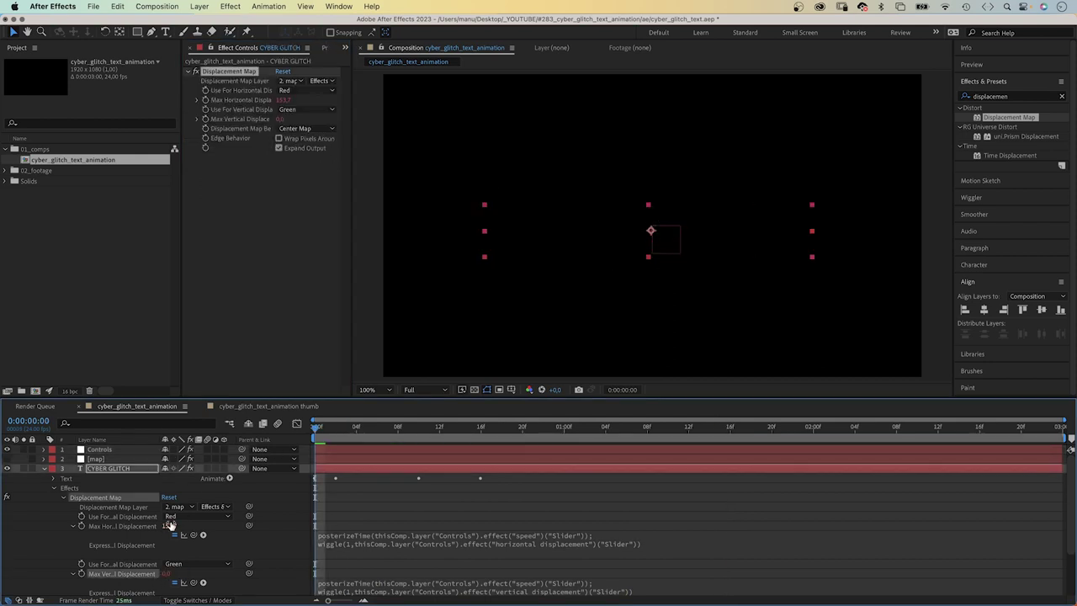
type("30")
key("Return")
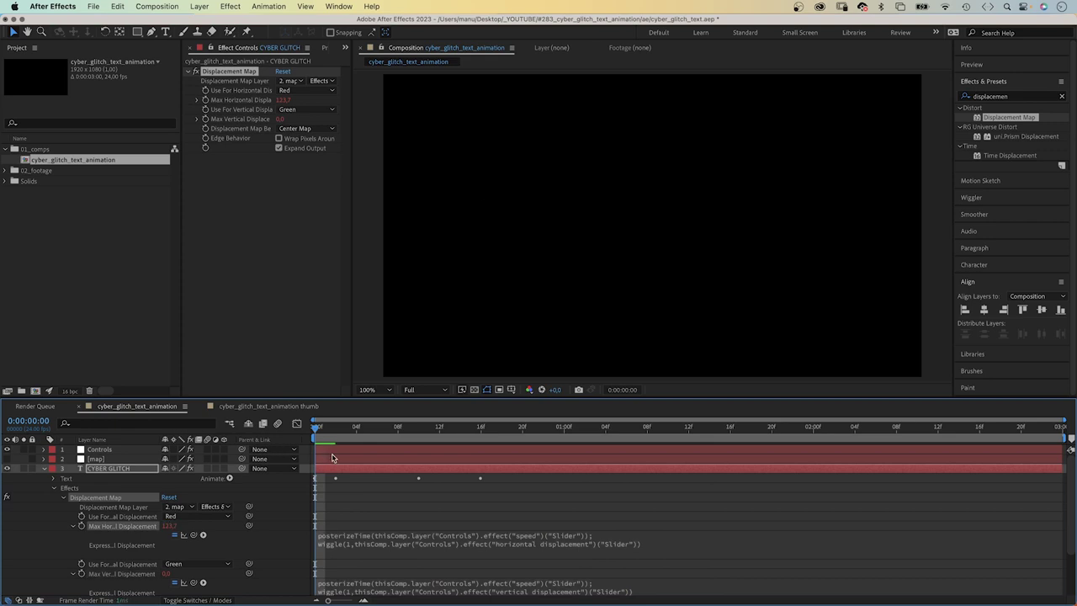
left_click(99, 449)
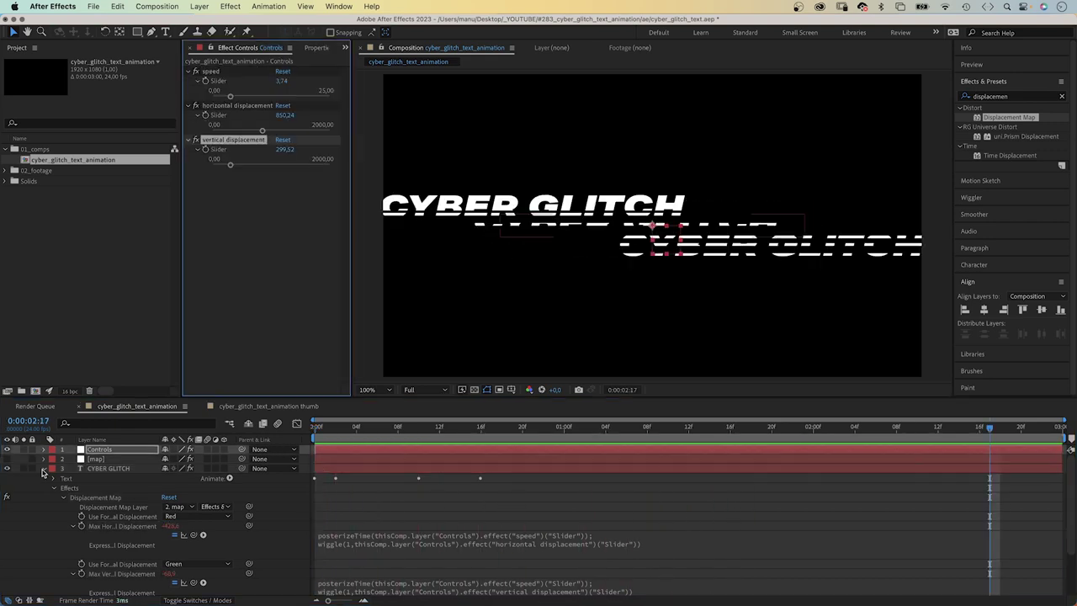
left_click(43, 469)
left_click(101, 468)
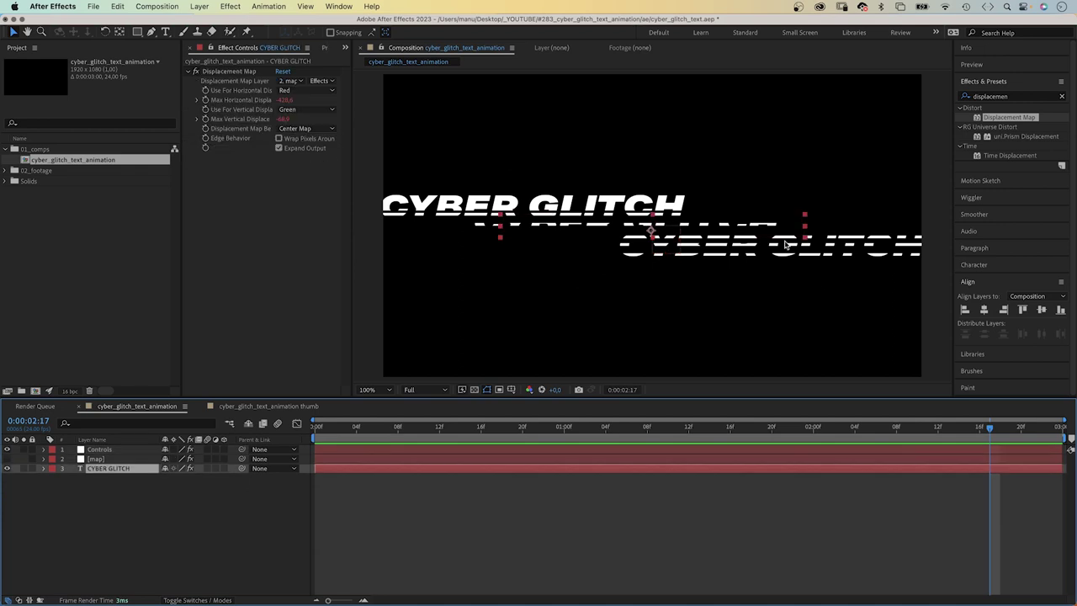
Step: Apply the Venetian Blinds effect to the CYBER GLITCH text layer
left_click(991, 97)
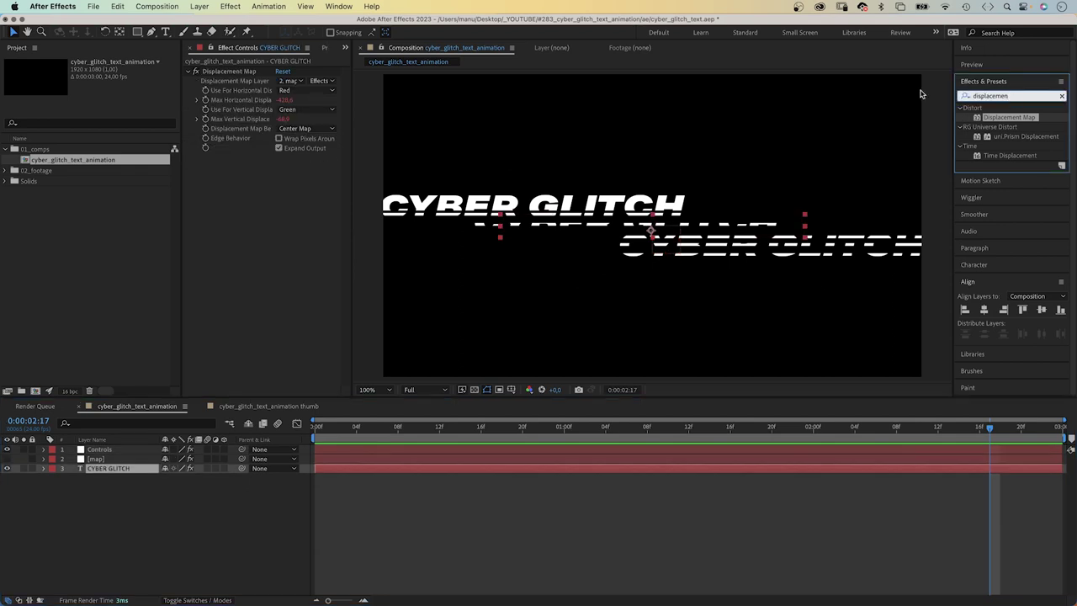
type("venet")
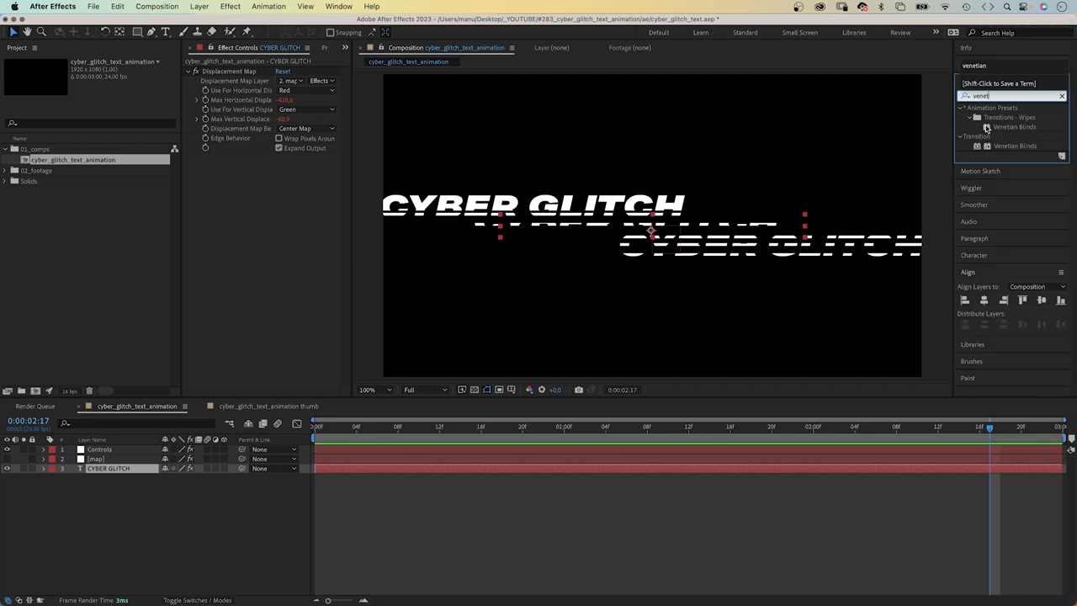
left_click_drag(986, 127, 261, 272)
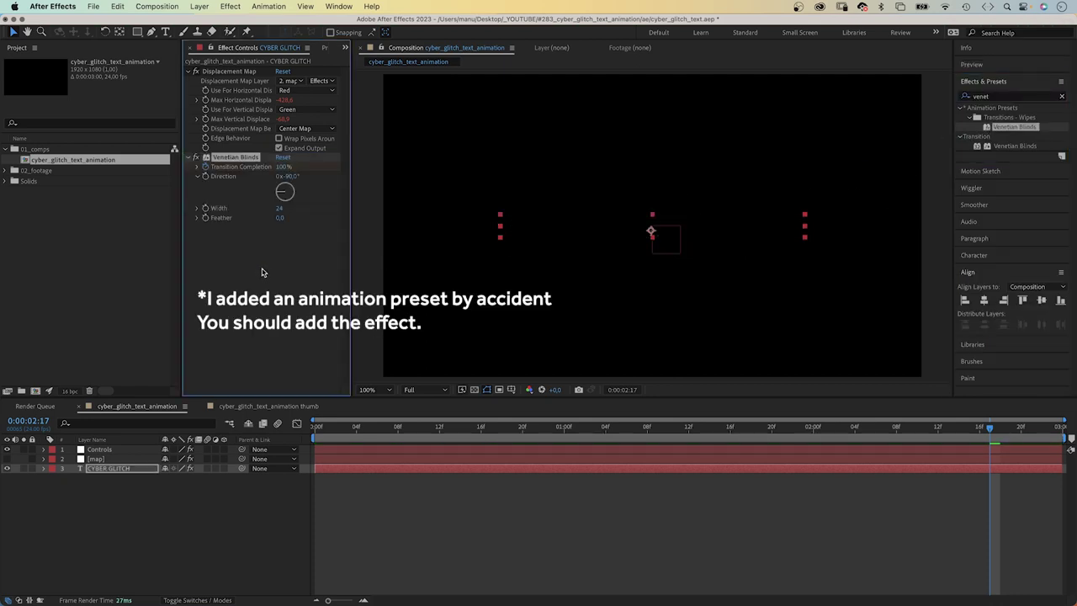
Step: Set Venetian Blinds to 5% completion, 90° direction and width 10
left_click(281, 166)
type("5")
key("Return")
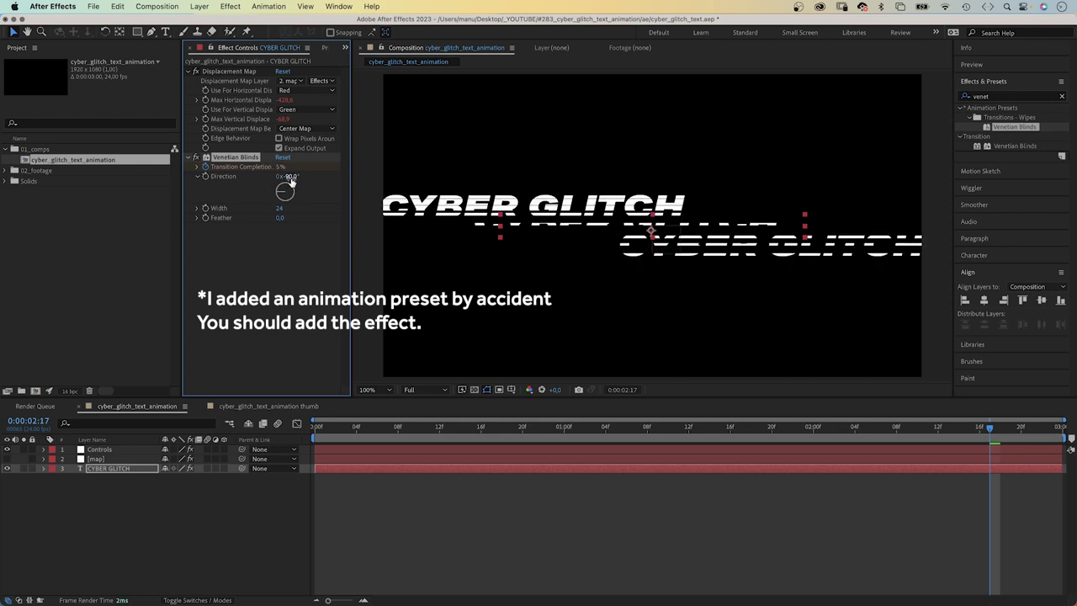
left_click(289, 177)
key("Return")
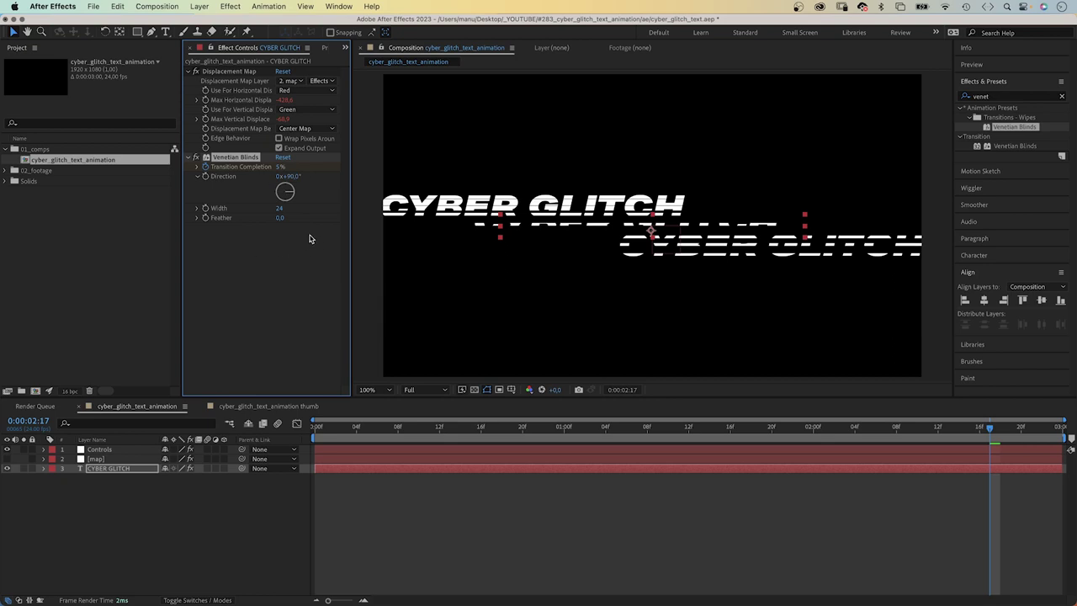
left_click(282, 209)
key("Return")
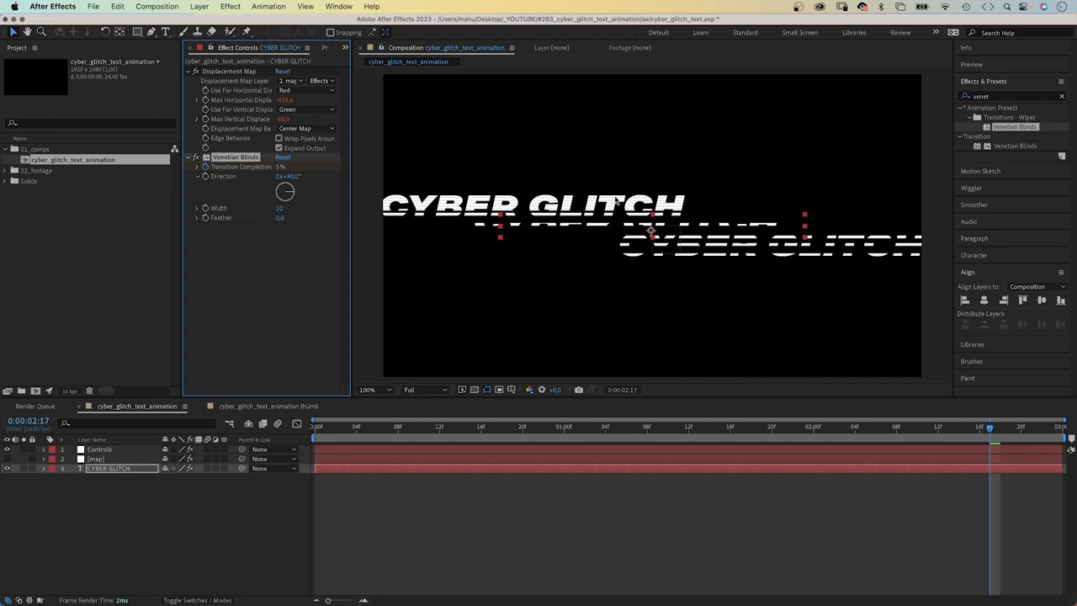
Step: Duplicate CYBER GLITCH and move the CYBER GLITCH 2 copy below the original
left_click(107, 468)
key("super+d")
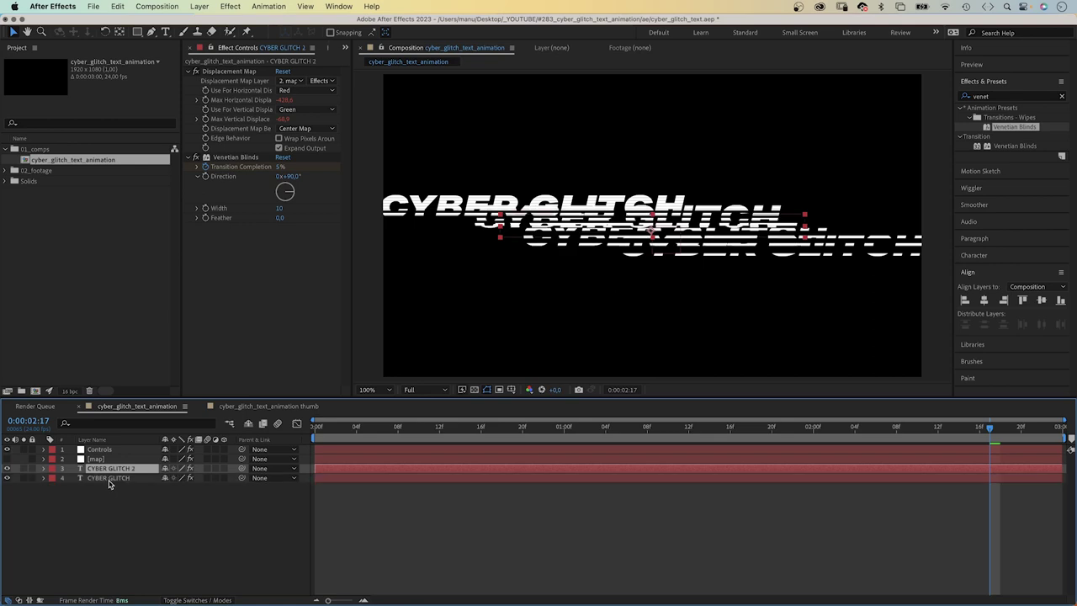
left_click_drag(111, 470, 97, 491)
Step: Pick-whip CYBER GLITCH 2's Source Text to the original layer's Source Text
left_click(45, 478)
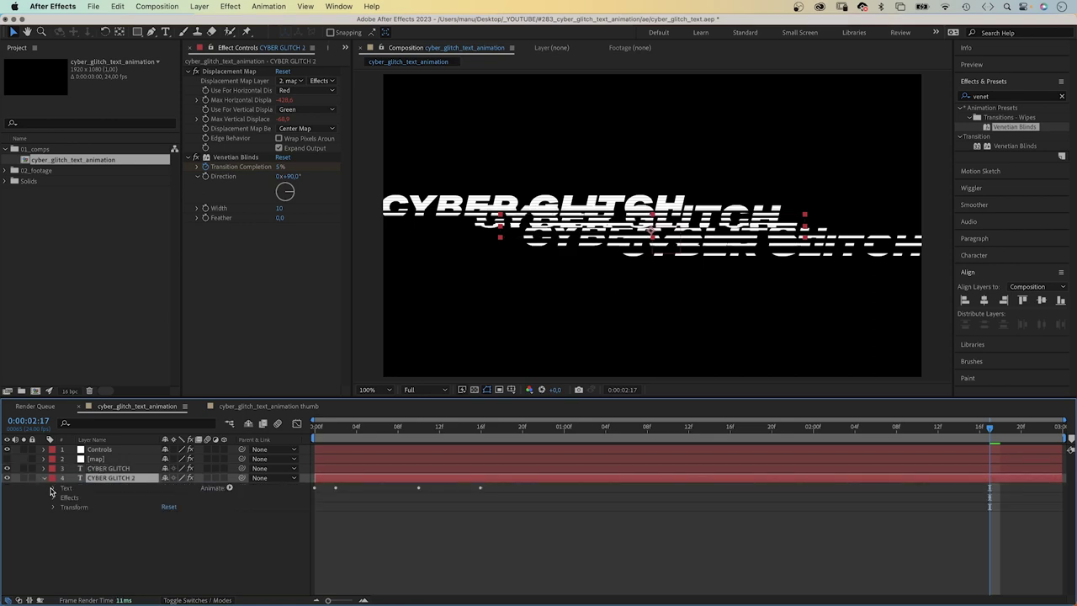
left_click(53, 488)
left_click(45, 469)
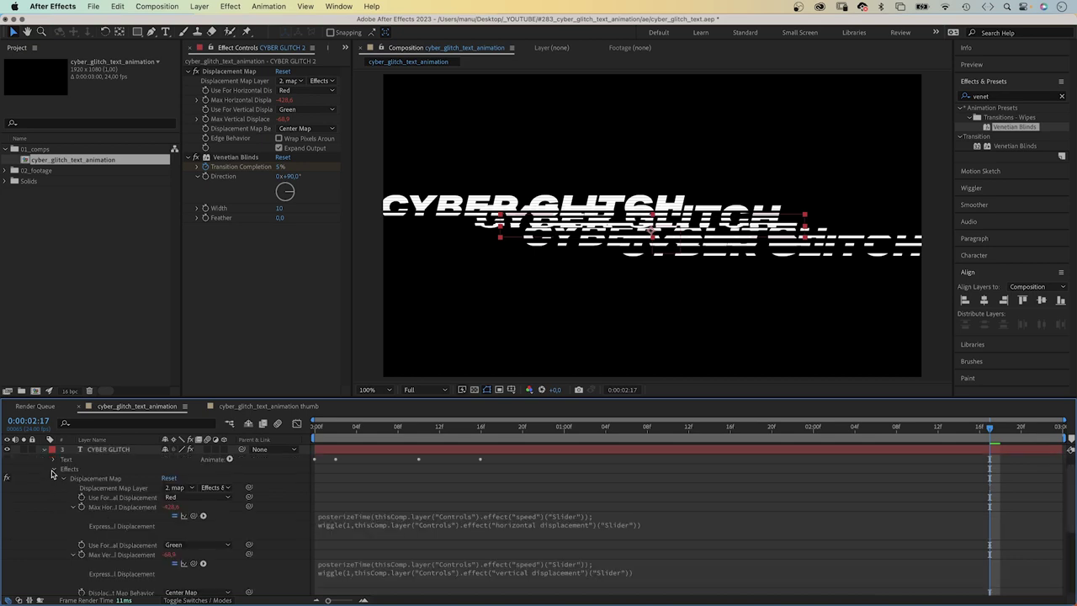
left_click(53, 469)
left_click(53, 479)
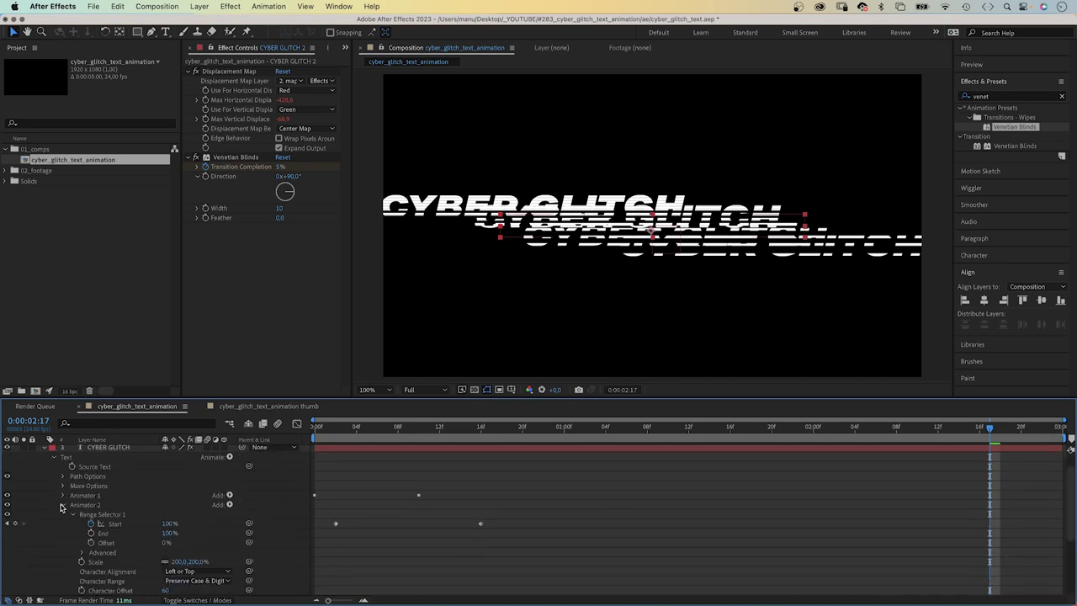
left_click(62, 504)
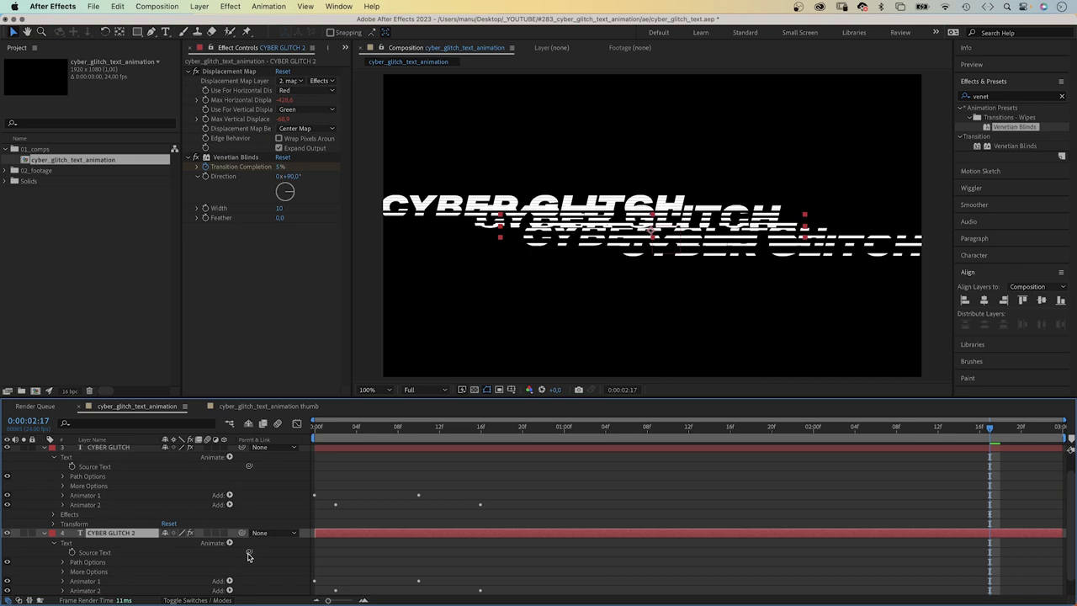
left_click_drag(248, 552, 101, 468)
left_click(43, 532)
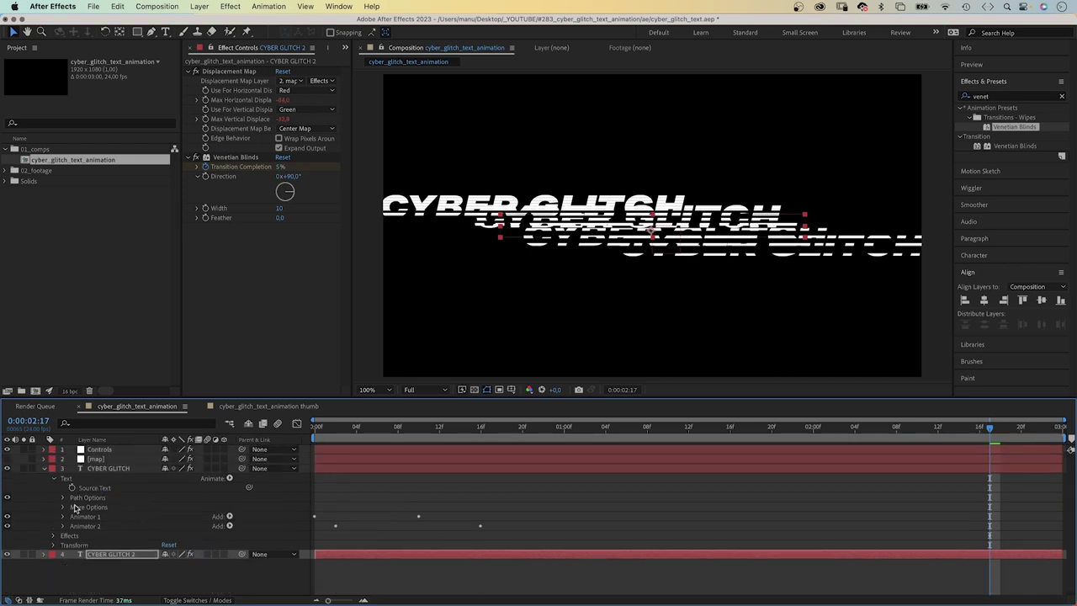
left_click(108, 469)
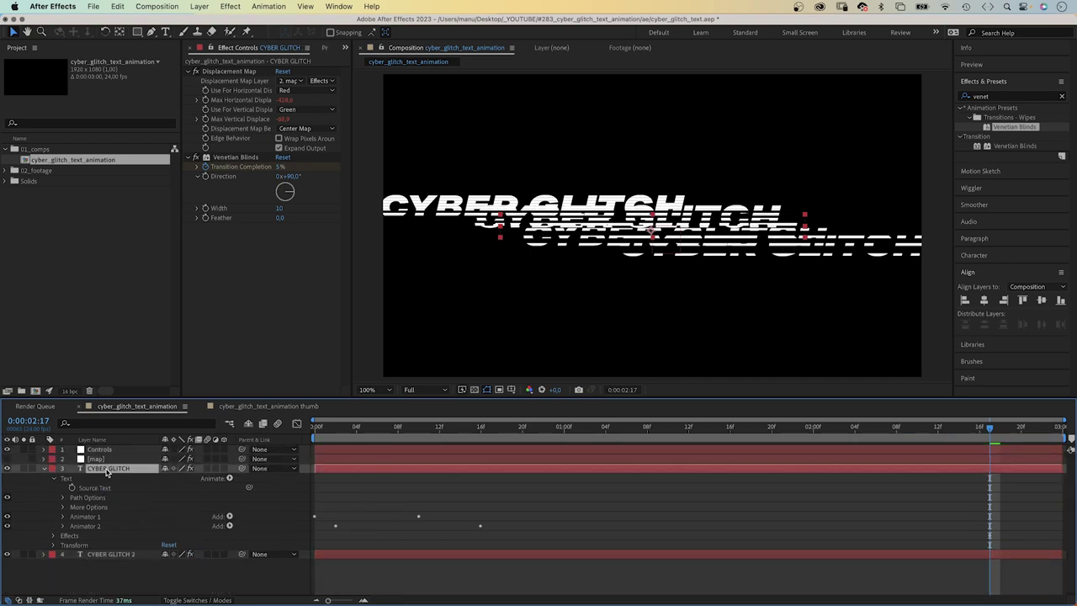
left_click(45, 472)
left_click(108, 477)
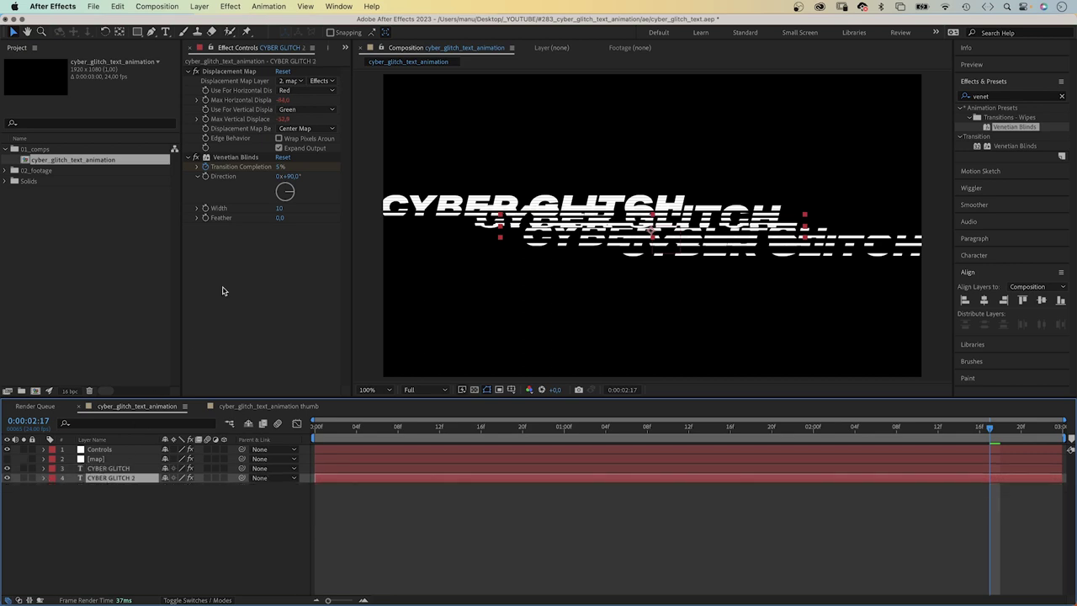
Step: Give the CYBER GLITCH 2 text a cyan 00FFFF fill
left_click(344, 48)
left_click(374, 74)
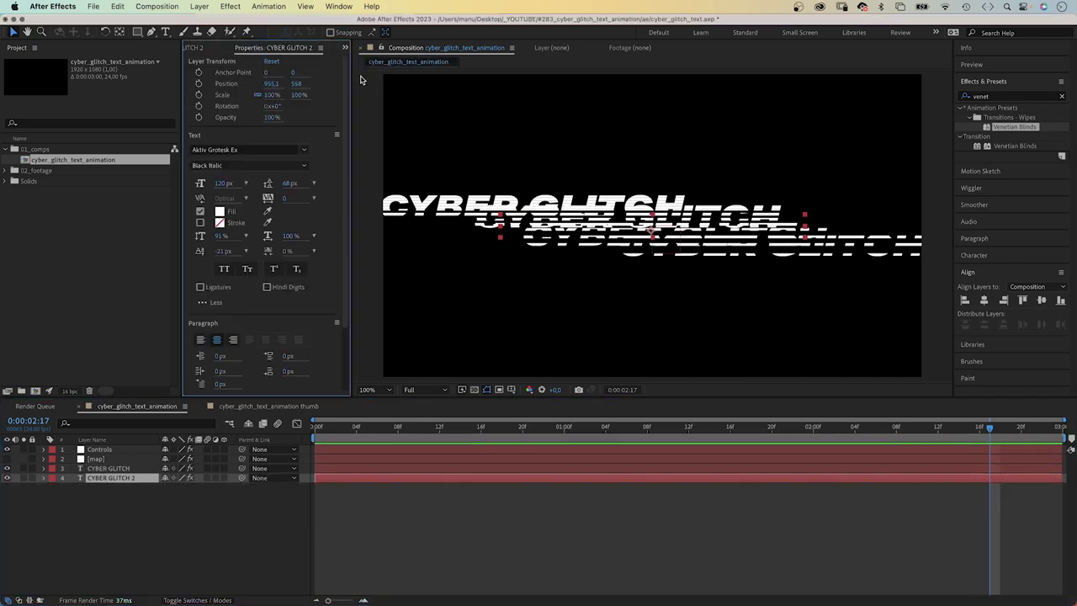
left_click(220, 213)
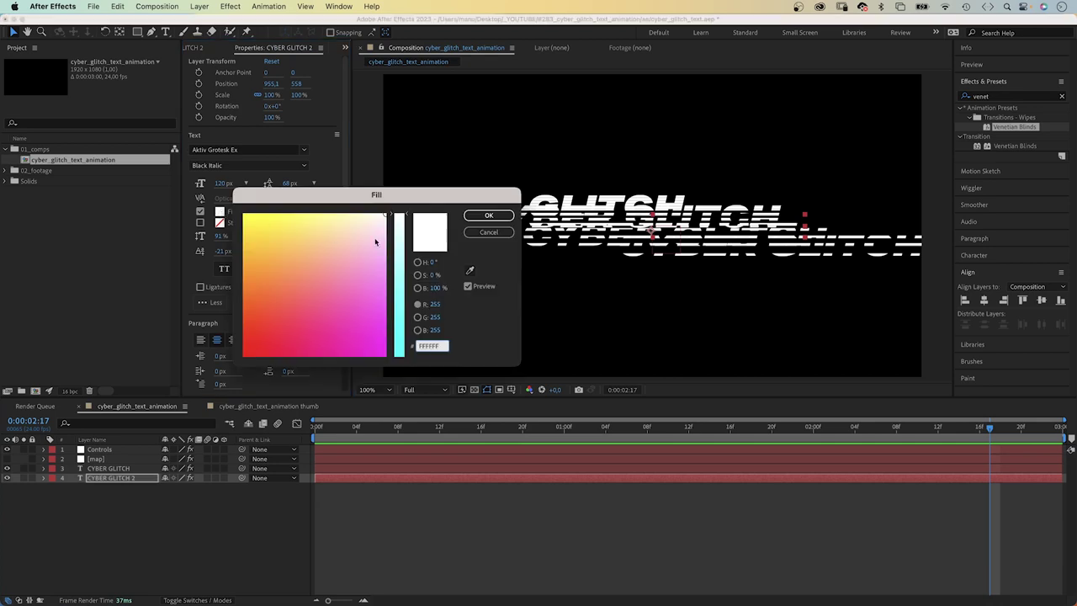
type("00FFFF")
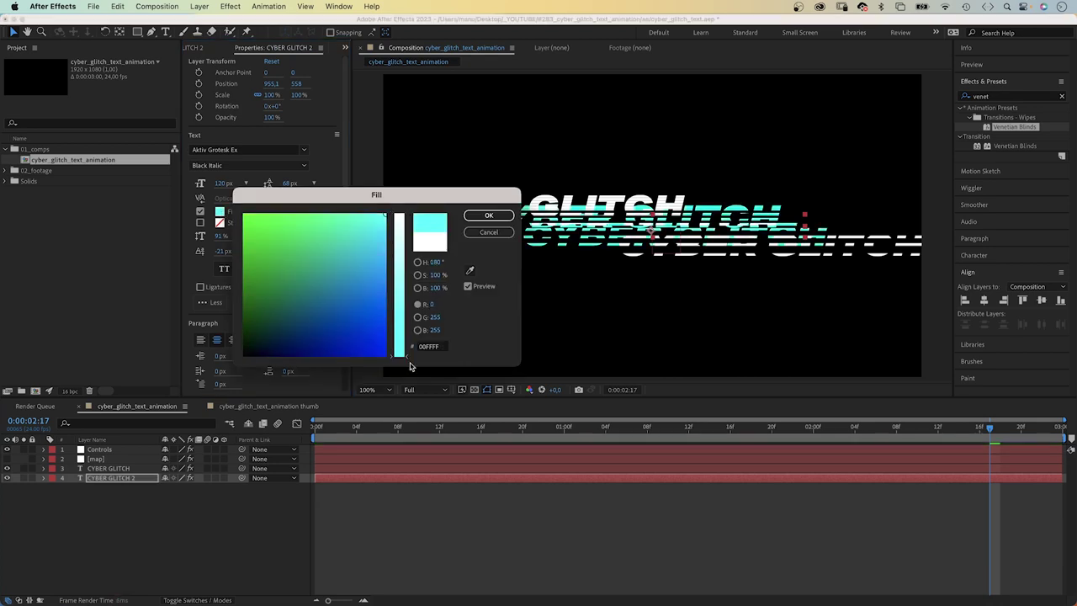
left_click(498, 216)
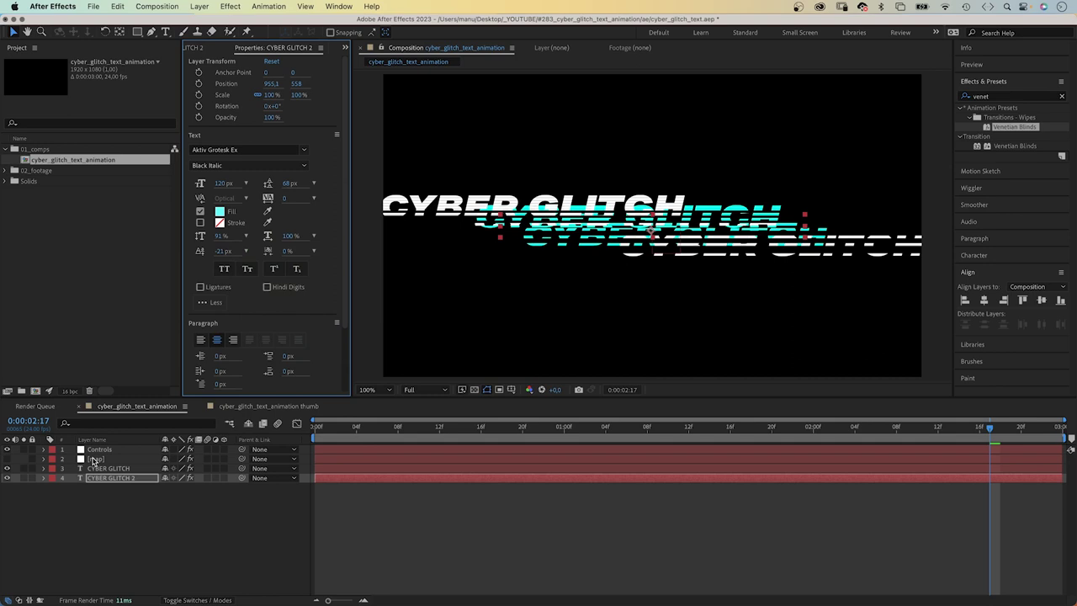
Step: Set the Controls horizontal displacement slider to 202.90 and move to frame 7
left_click(98, 449)
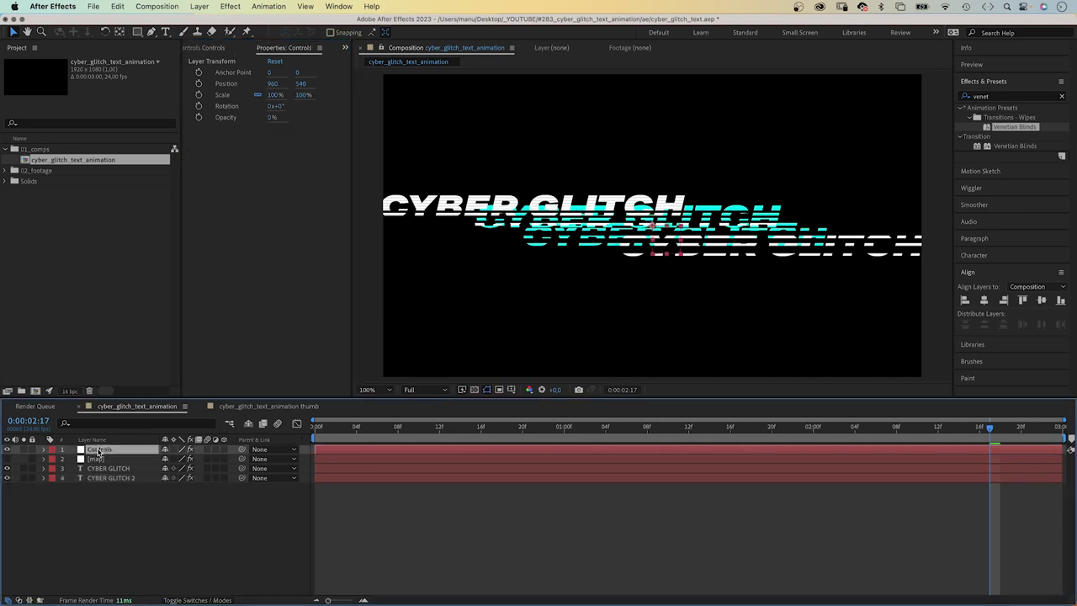
left_click(210, 48)
left_click_drag(260, 132, 224, 166)
left_click(231, 164)
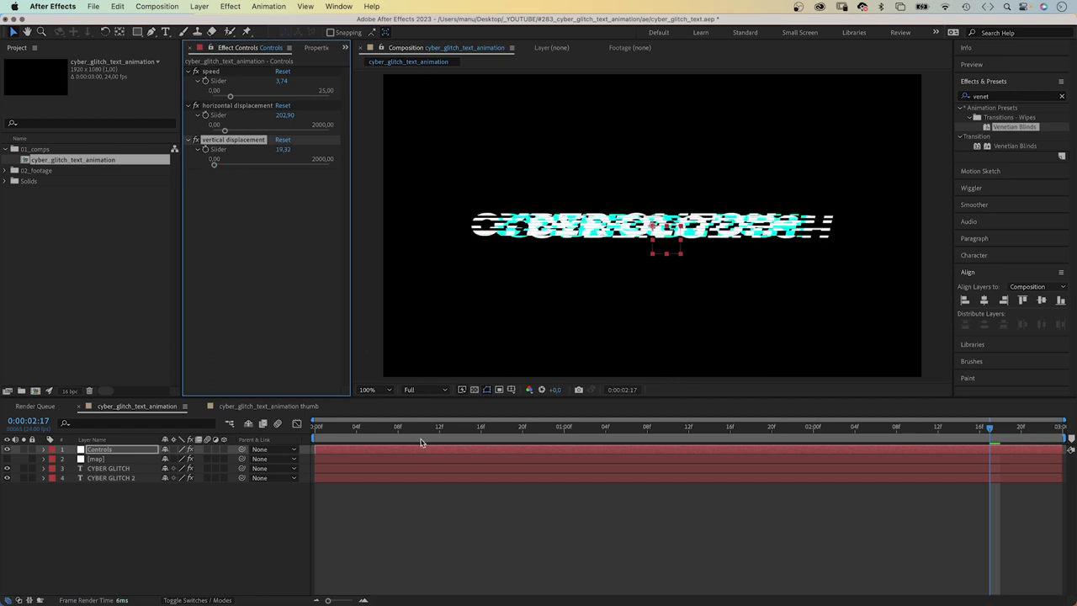
left_click_drag(425, 427, 388, 427)
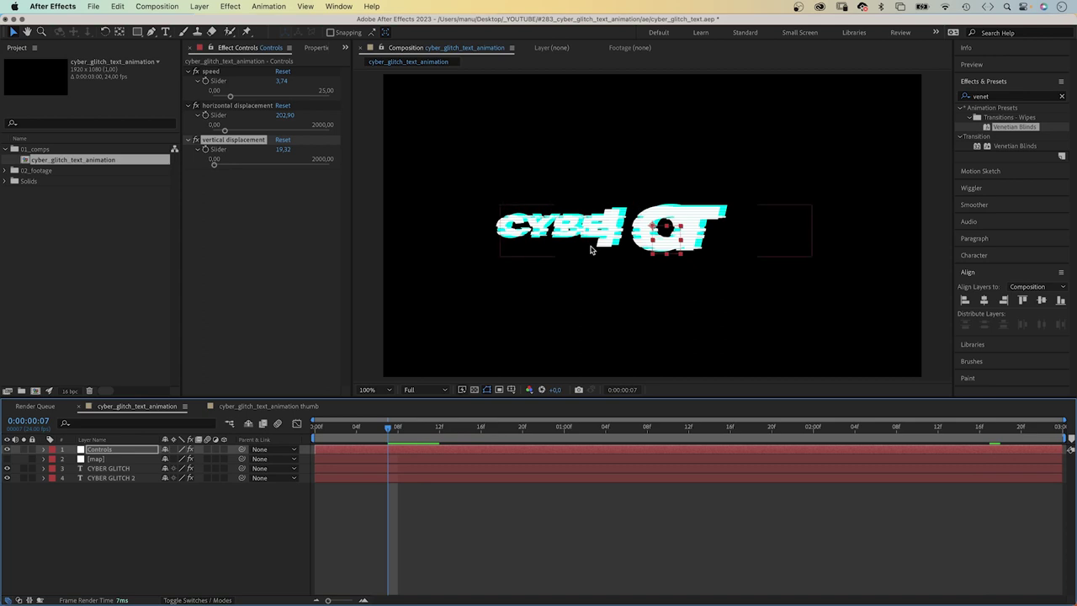
Step: Apply a Glow effect to the CYBER GLITCH 2 layer
left_click(126, 478)
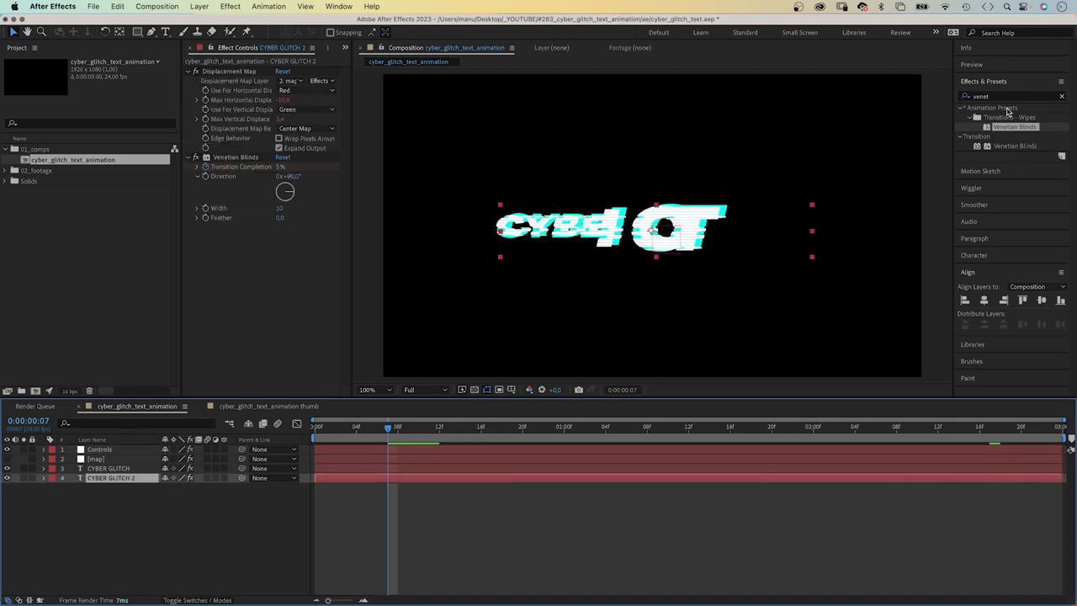
double_click(998, 97)
type("glow")
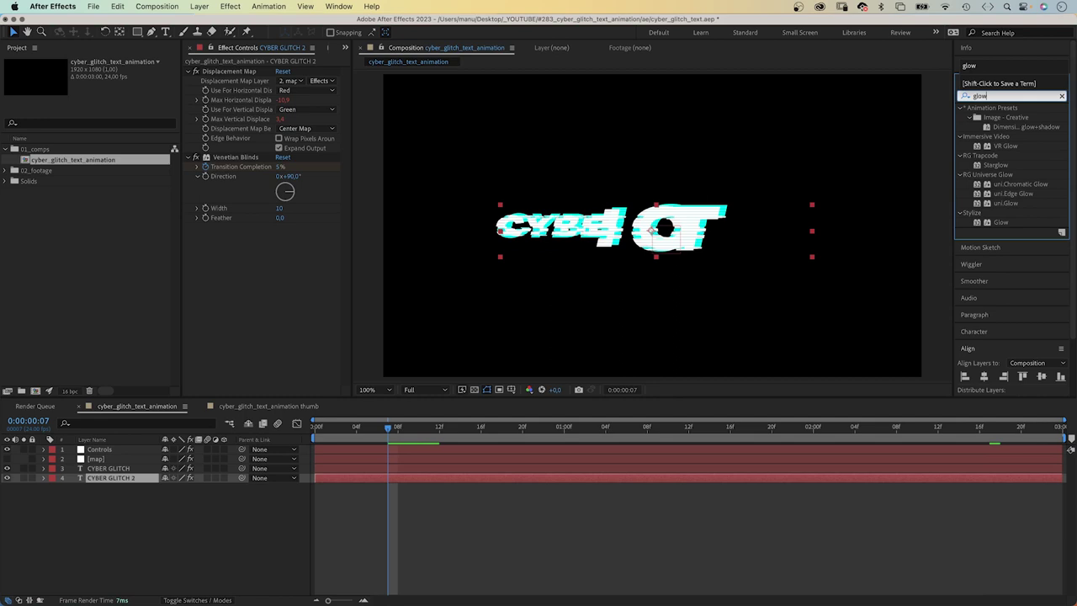
left_click_drag(977, 224, 118, 478)
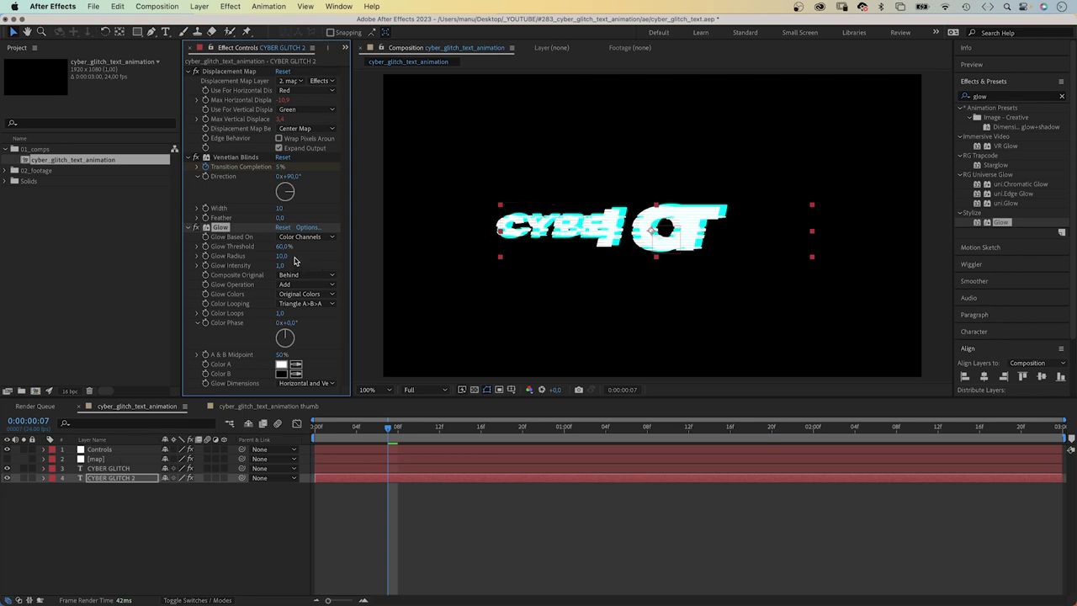
Step: Raise CYBER GLITCH 2's Venetian Blinds transition completion to 20%
left_click(280, 166)
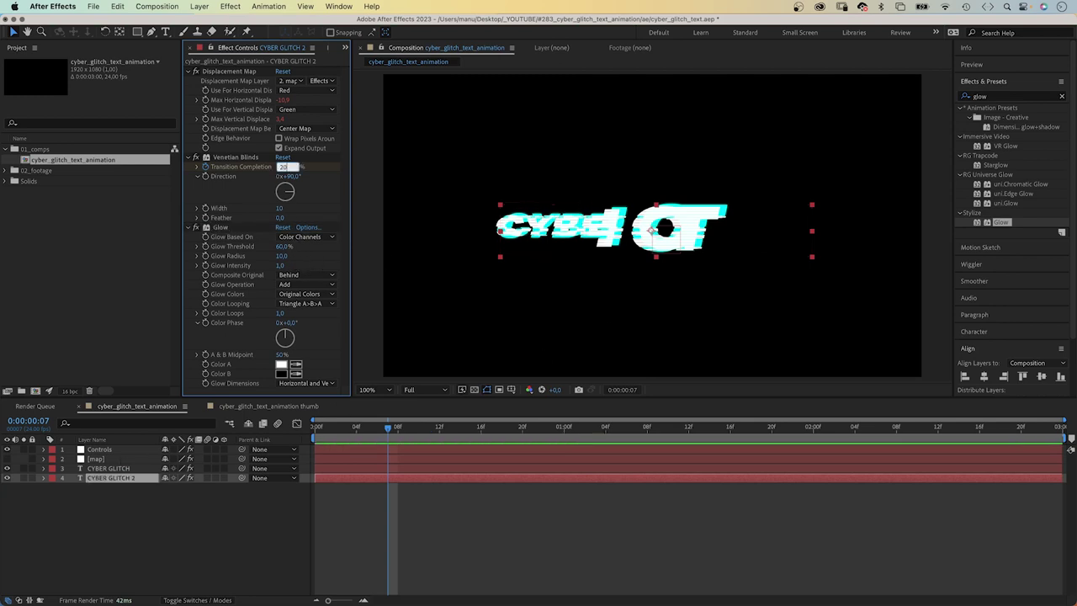
type("20")
key("Return")
left_click(111, 481)
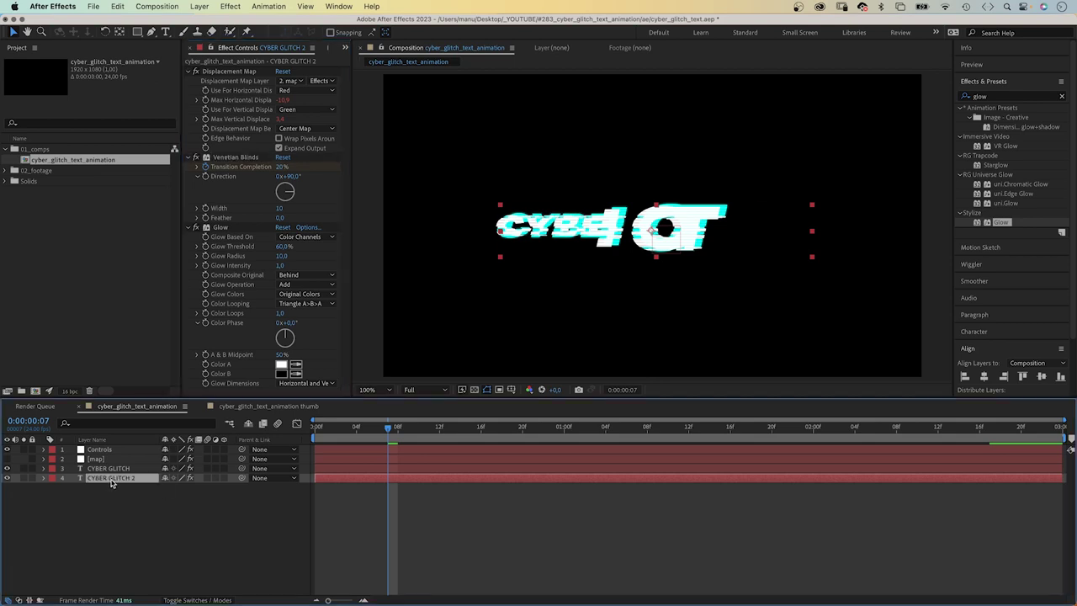
Step: Duplicate the layer as CYBER GLITCH 3 and give it a pink FF61D7 fill
key("super+d")
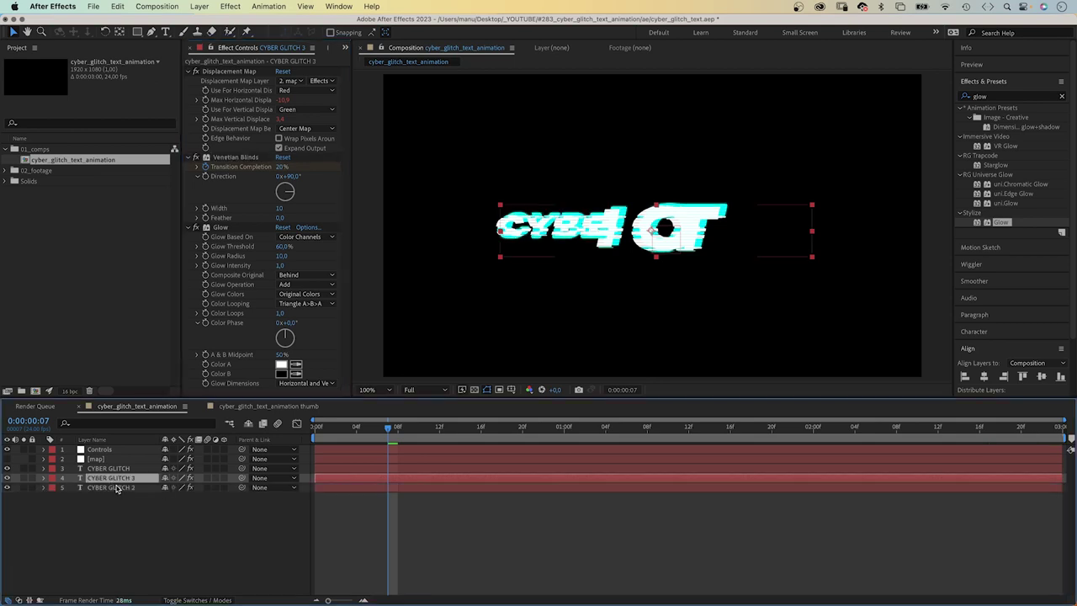
left_click(1007, 81)
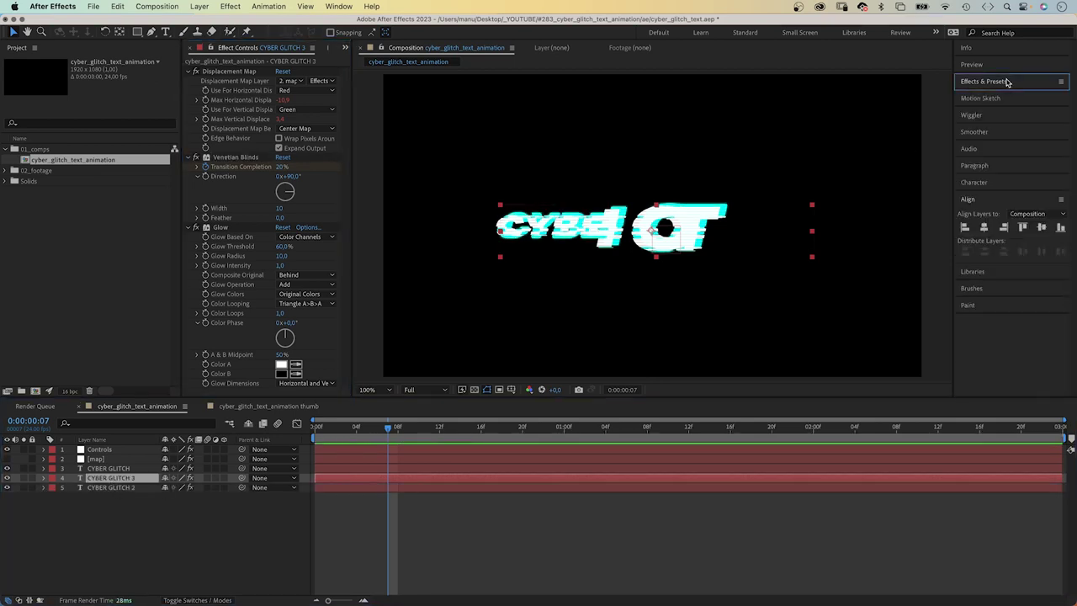
left_click(983, 187)
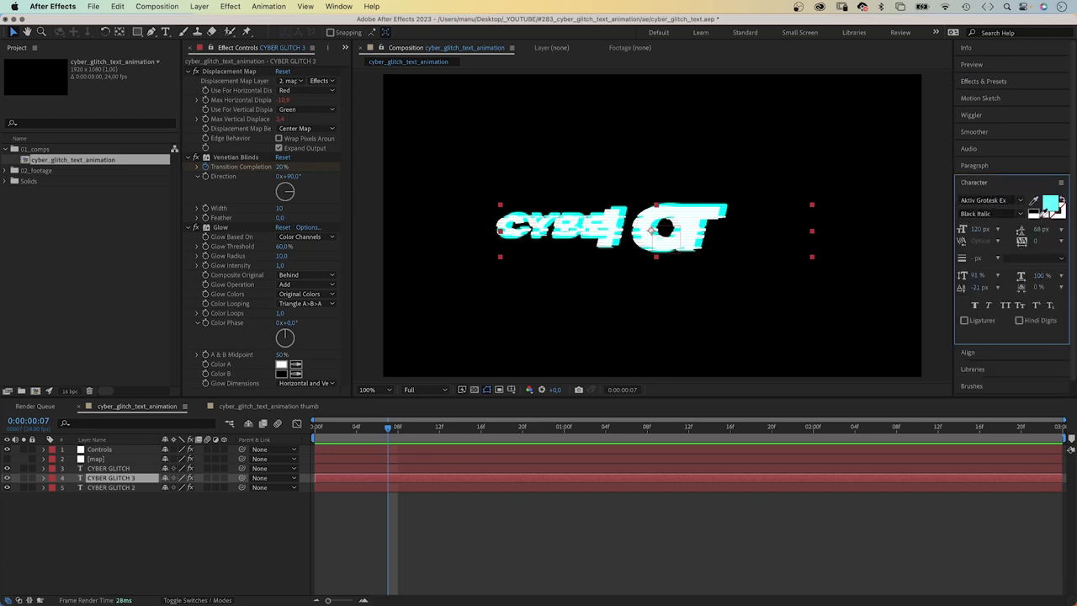
left_click(1053, 204)
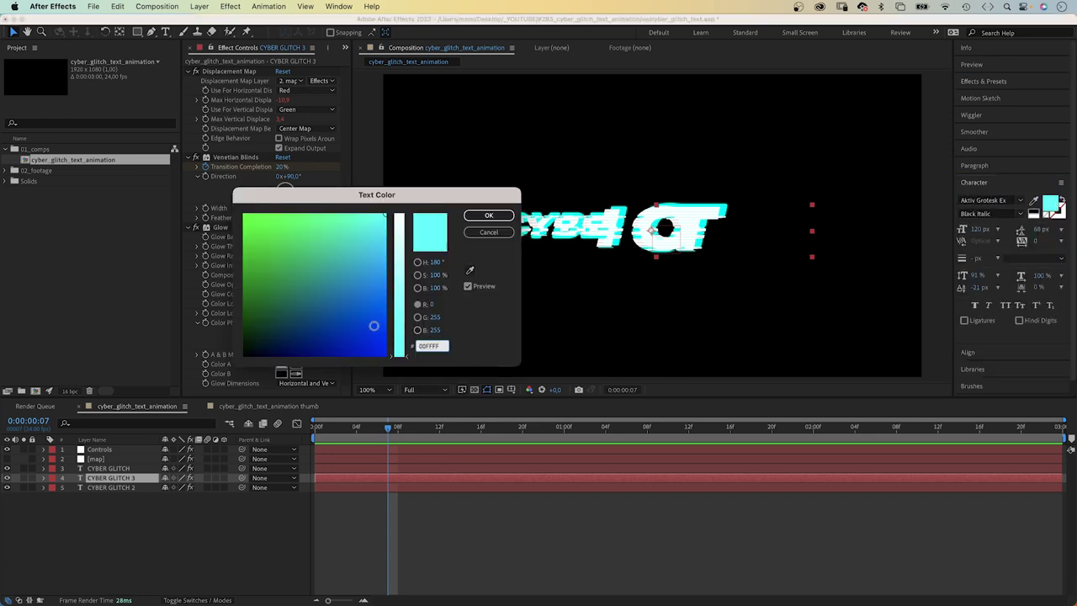
left_click(363, 300)
left_click_drag(398, 276, 398, 191)
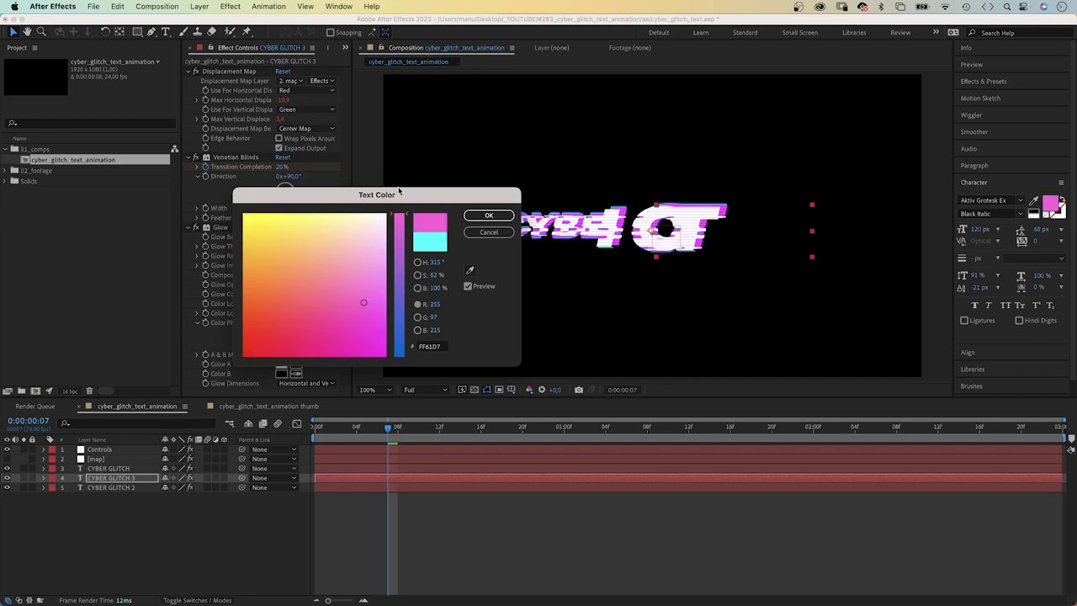
left_click(488, 215)
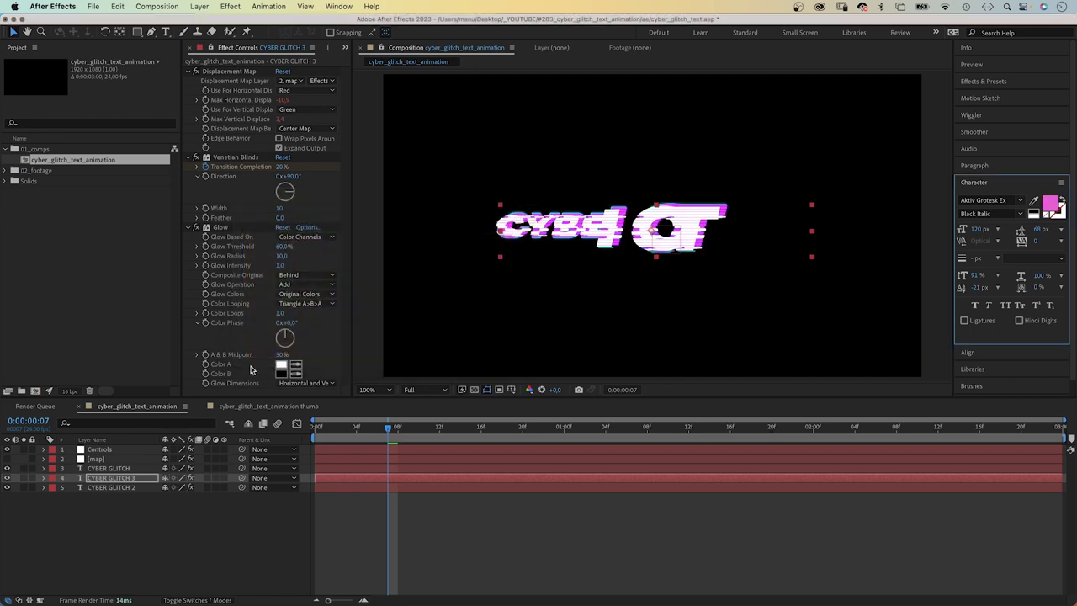
Step: Duplicate the pink layer as CYBER GLITCH 4 with a blue 0061D7 fill, then return to the start
left_click(124, 481)
key("super+d")
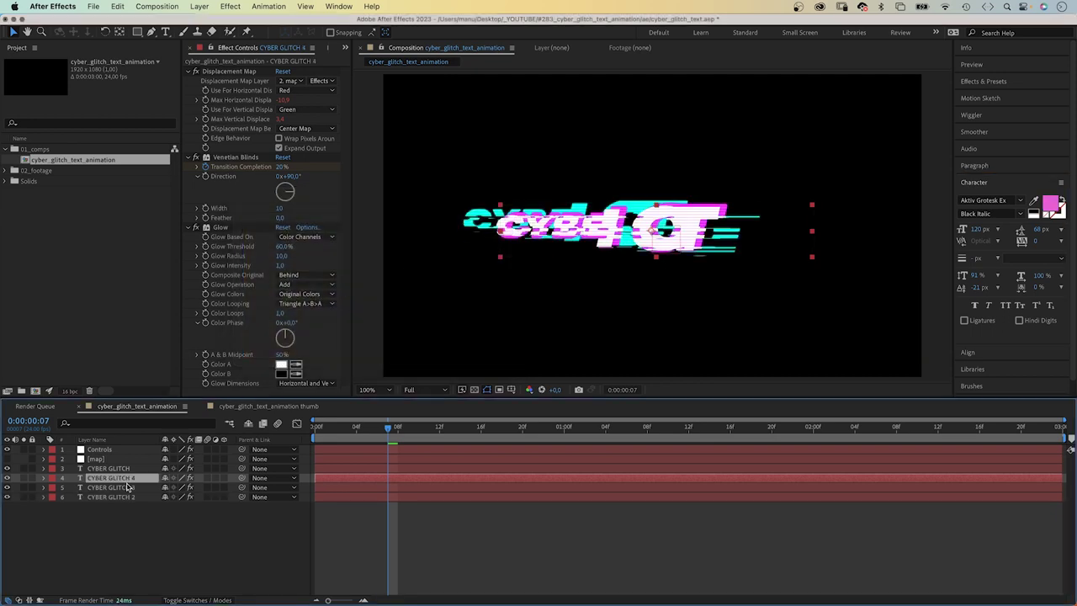
left_click(1049, 205)
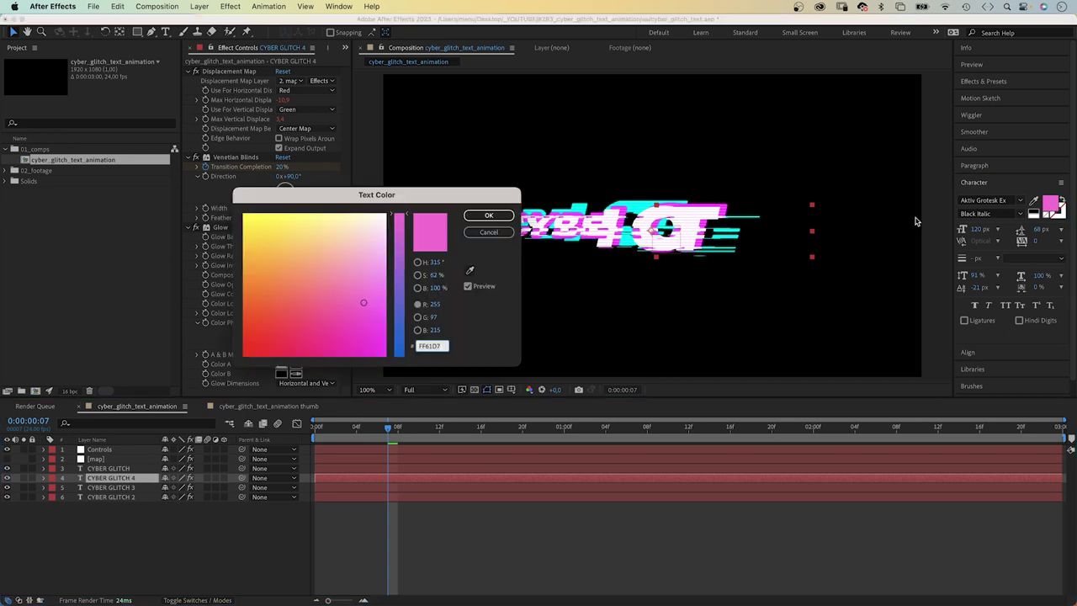
left_click_drag(395, 283, 400, 356)
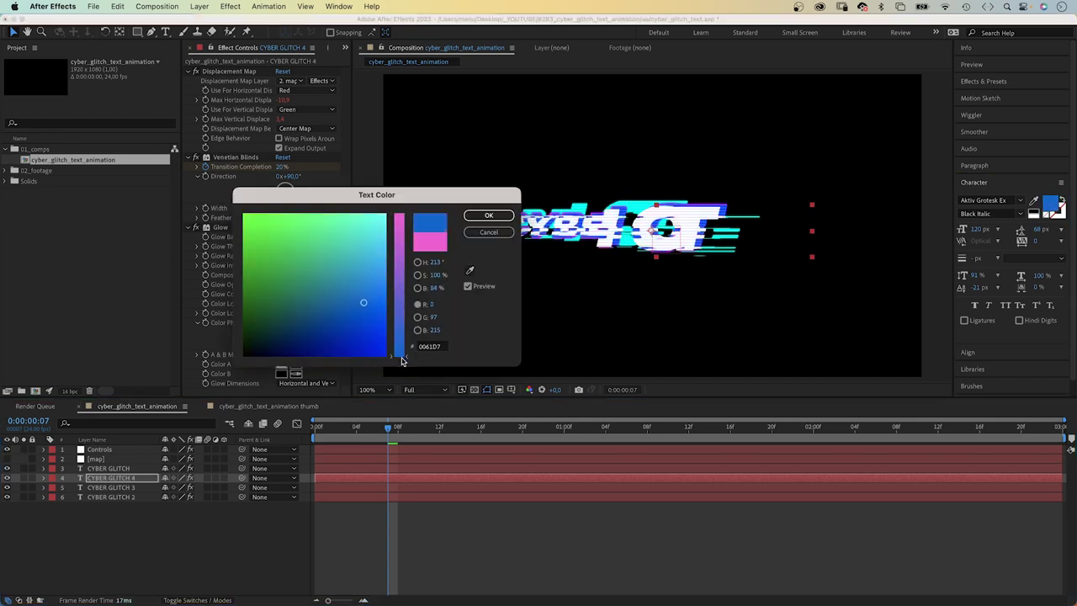
left_click(488, 216)
key("Home")
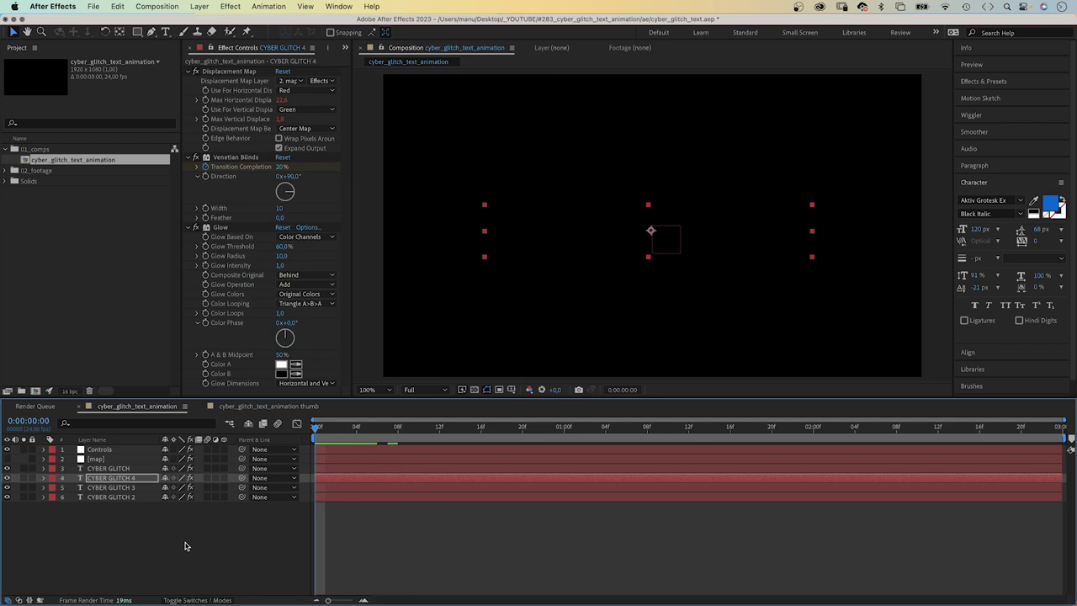
Step: Preview the layered glitch and raise the Controls vertical displacement to about 1014
left_click(186, 513)
key("space")
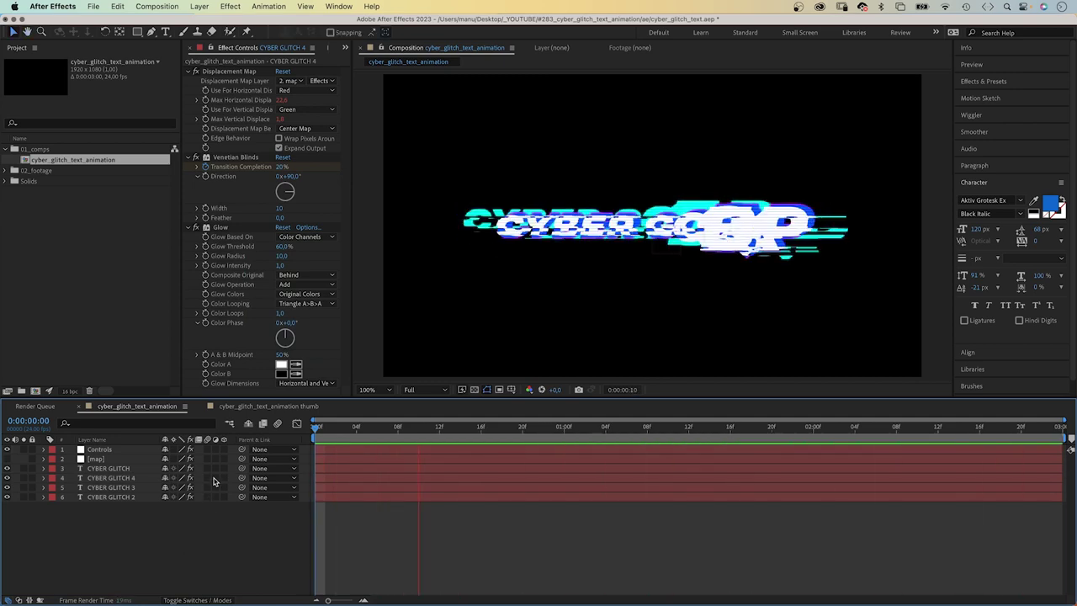
left_click(96, 450)
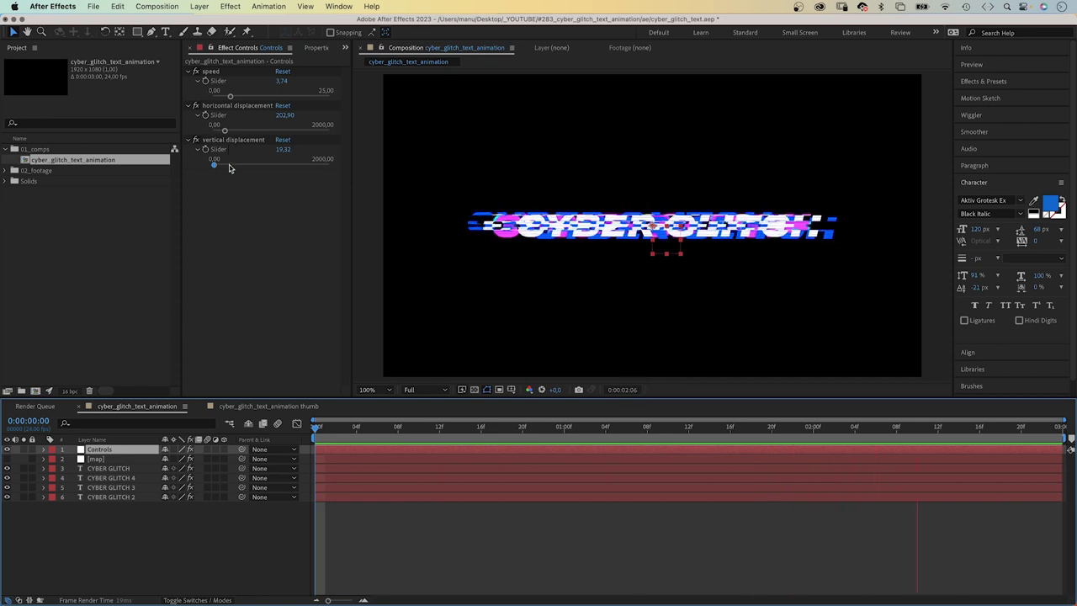
left_click_drag(214, 164, 272, 164)
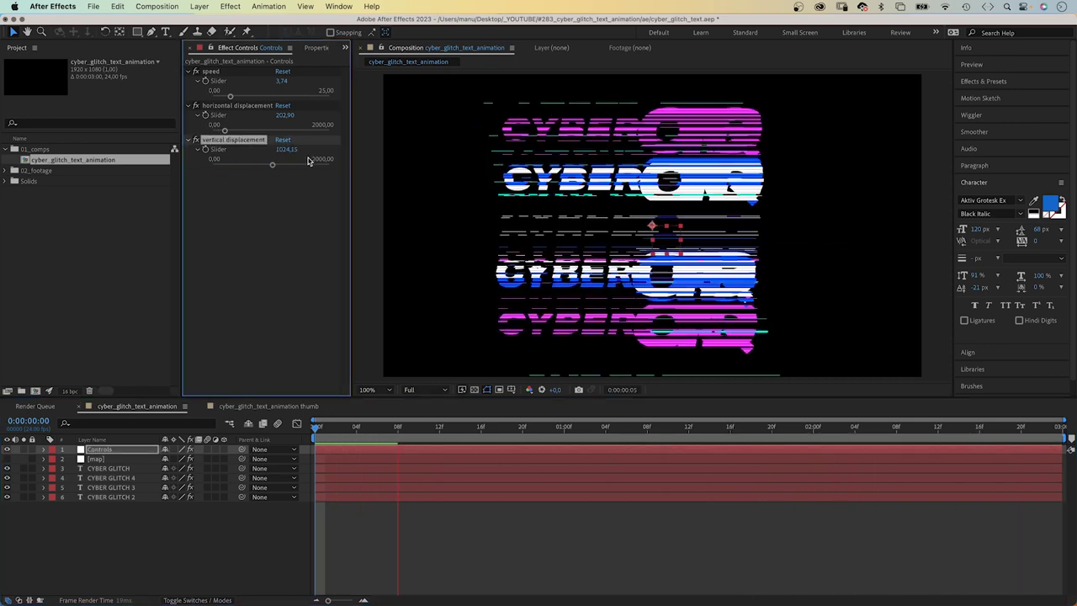